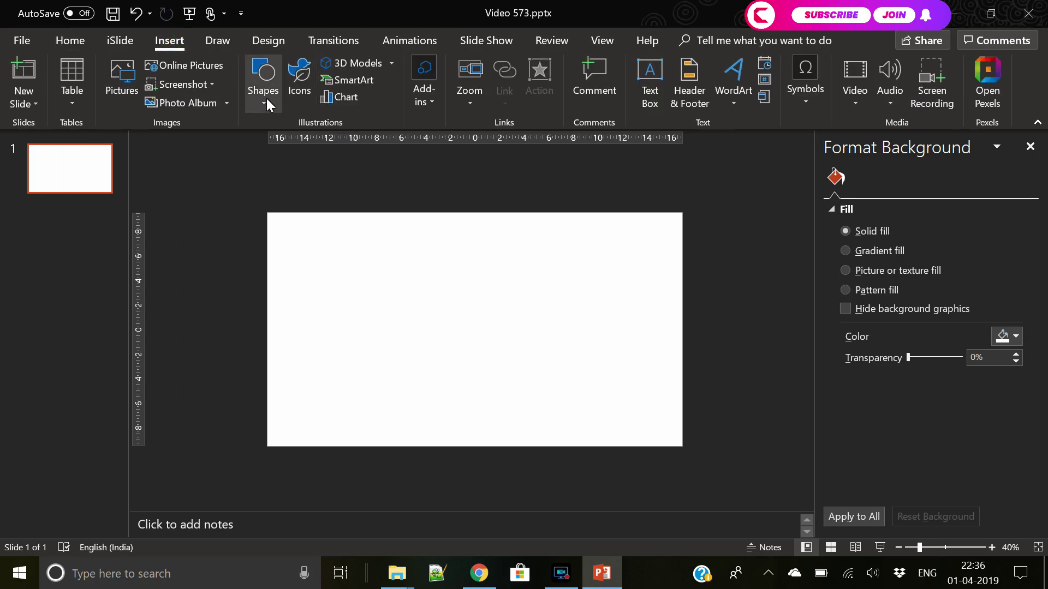
Step: Draw a rounded rectangle and round its corners fully into a narrow capsule
left_click(266, 98)
left_click(350, 136)
mouse_move(403, 170)
left_mouse_down()
mouse_move(598, 471)
mouse_move(576, 485)
left_mouse_up()
left_click_drag(431, 185, 544, 196)
left_click_drag(404, 344, 447, 344)
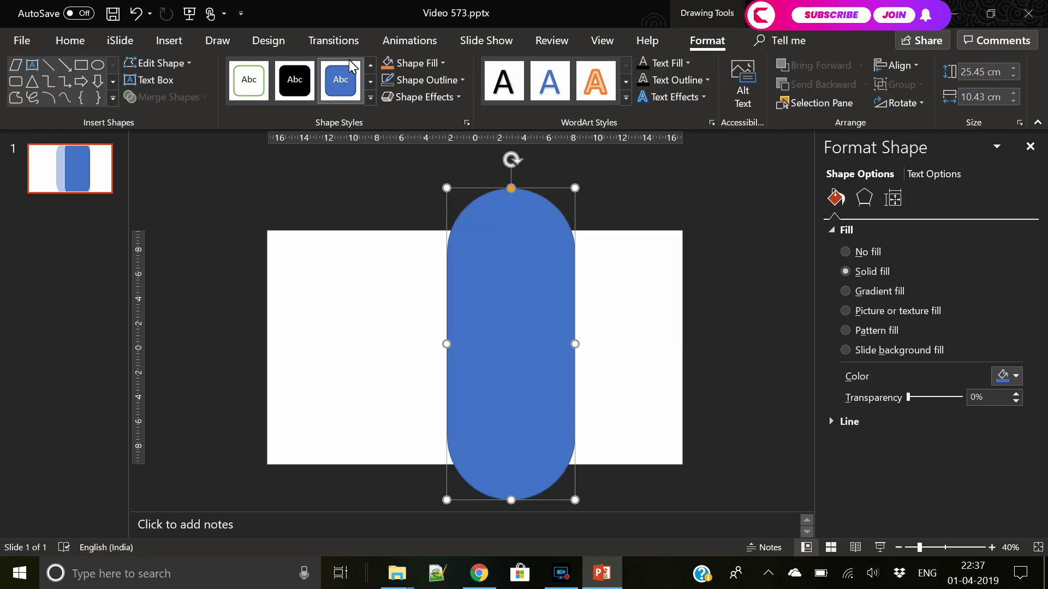
Step: Tilt the capsule steeply, lengthen it, narrow it slightly, and nudge it into position
left_click_drag(511, 159, 417, 168)
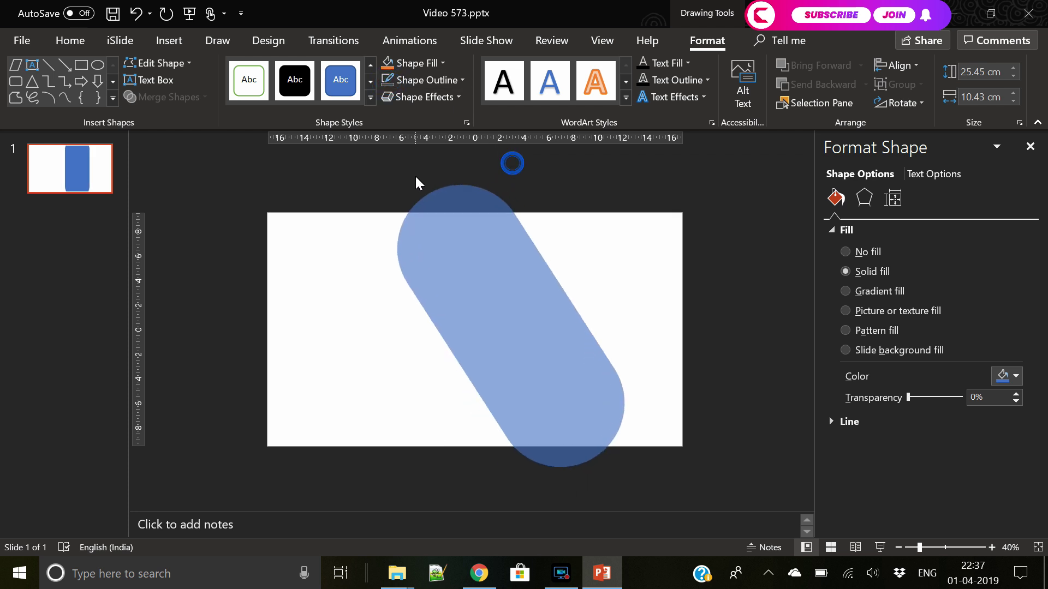
left_click(481, 276)
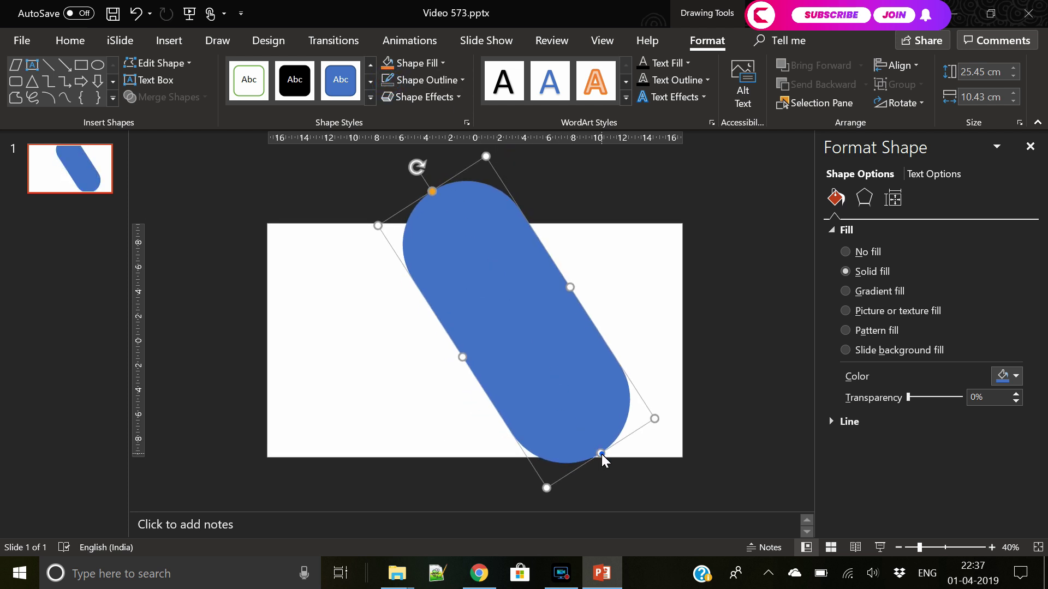
left_click_drag(601, 449, 665, 474)
left_click_drag(615, 433, 548, 433)
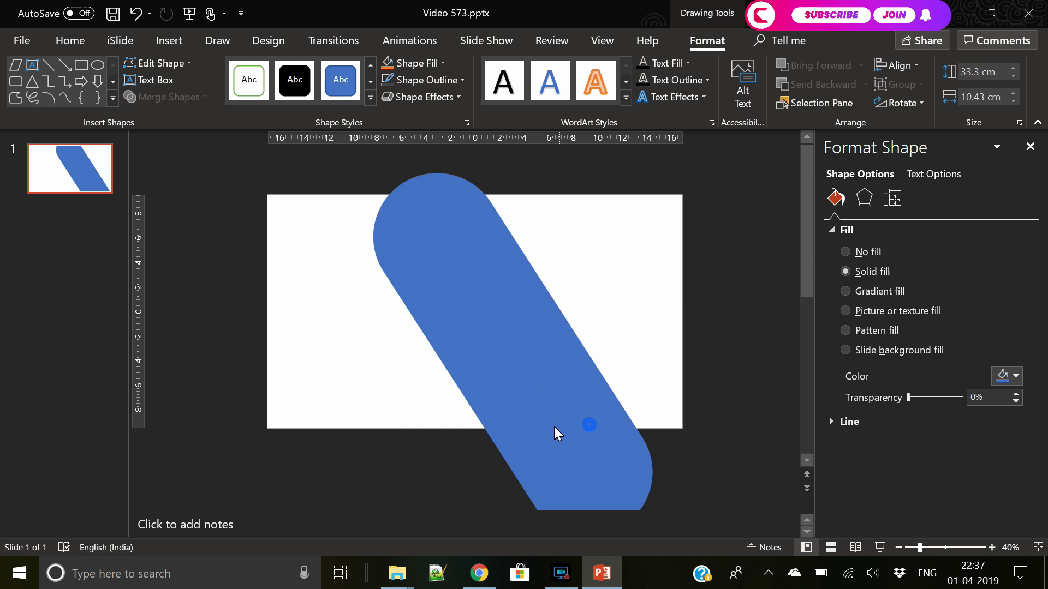
left_click_drag(376, 158, 419, 135)
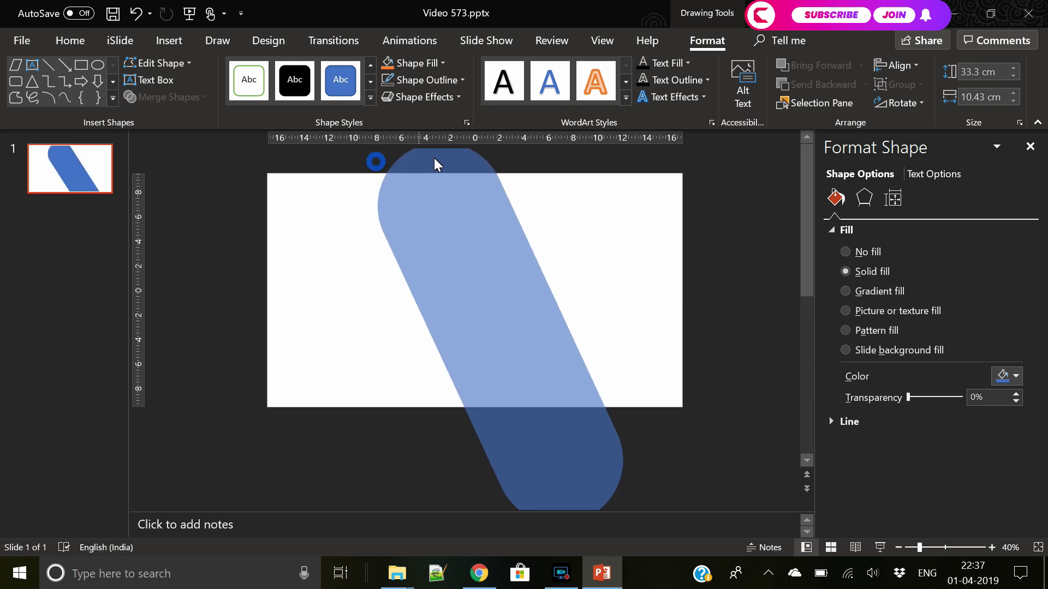
left_click_drag(437, 247, 481, 287)
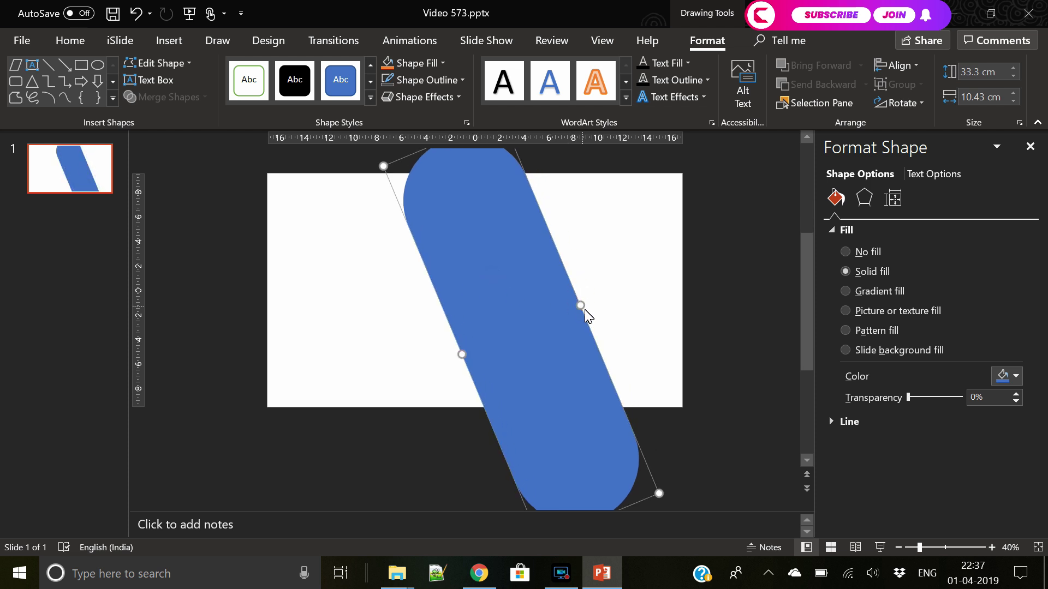
mouse_move(580, 307)
left_mouse_down()
mouse_move(530, 338)
mouse_move(603, 325)
left_mouse_up()
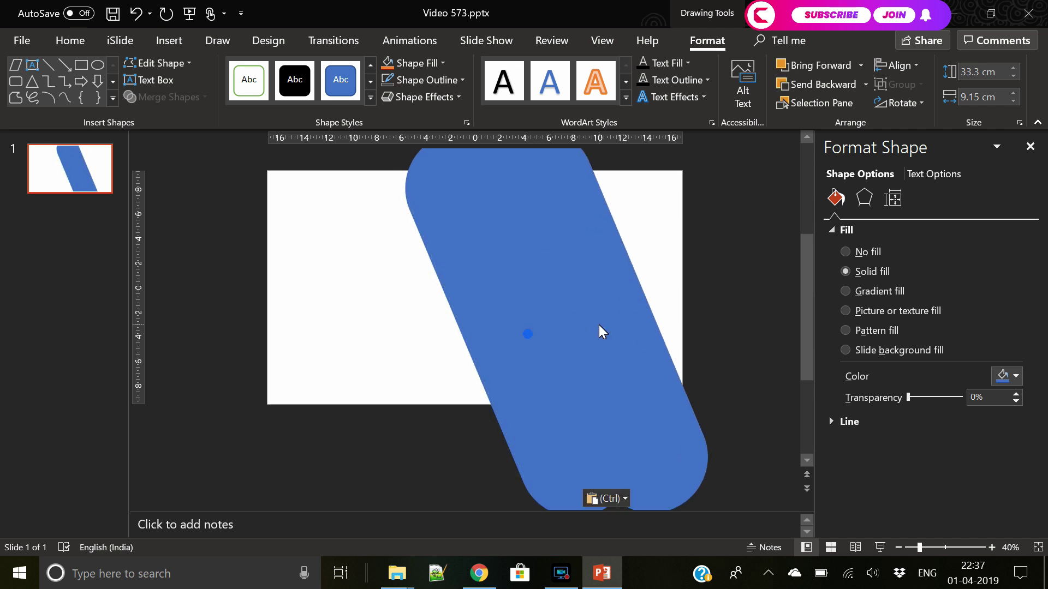
Step: Rotate the duplicate capsule to a flatter angle and nudge it upward into place
left_click(898, 547)
mouse_move(483, 229)
left_mouse_down()
mouse_move(420, 248)
mouse_move(421, 286)
mouse_move(569, 350)
mouse_move(561, 341)
left_mouse_up()
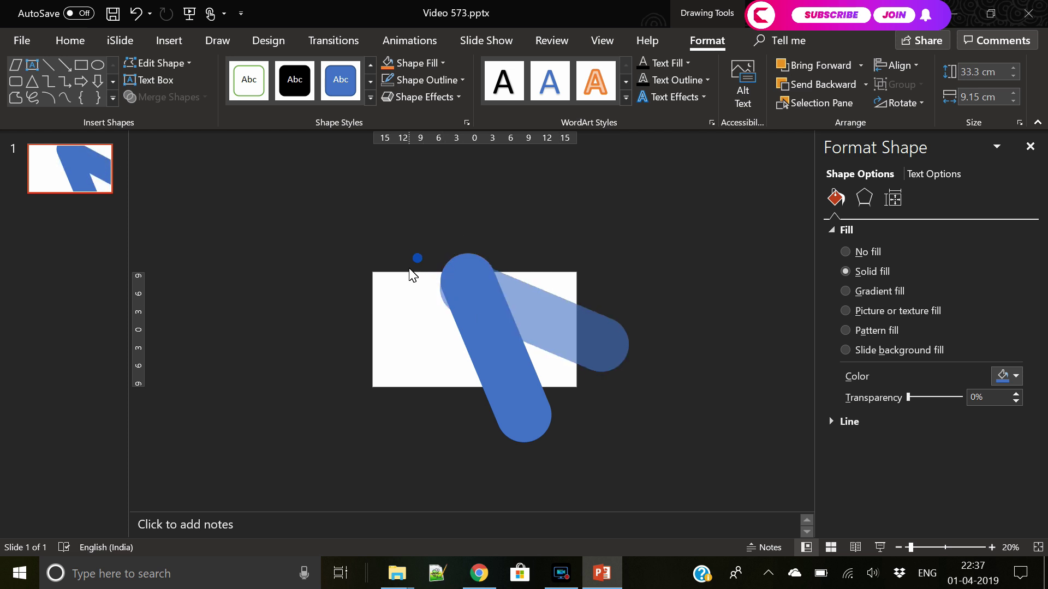
left_click_drag(421, 249, 410, 269)
left_click_drag(565, 325, 569, 321)
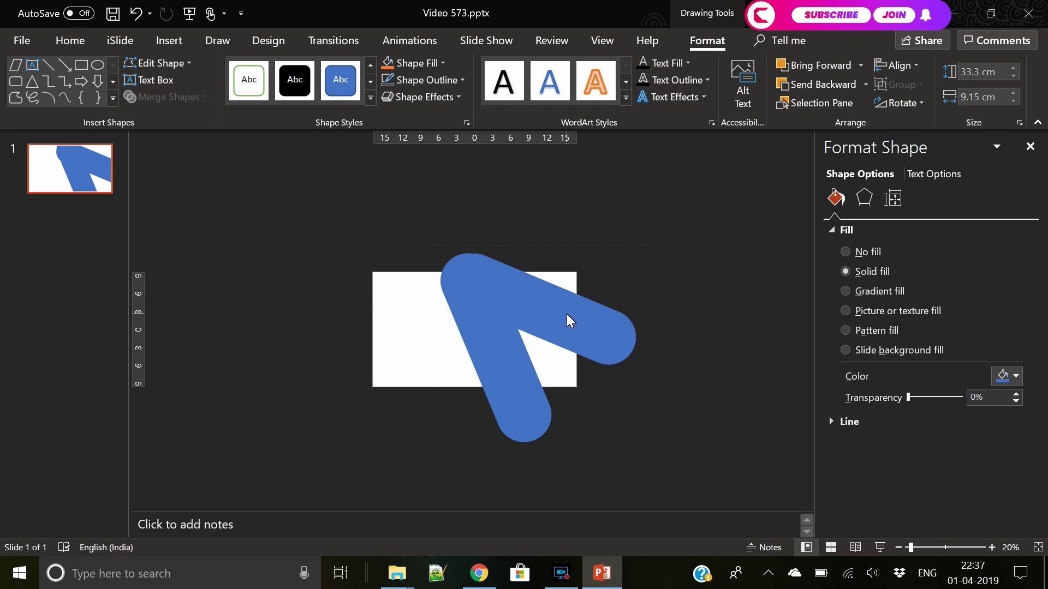
left_click_drag(570, 320, 571, 319)
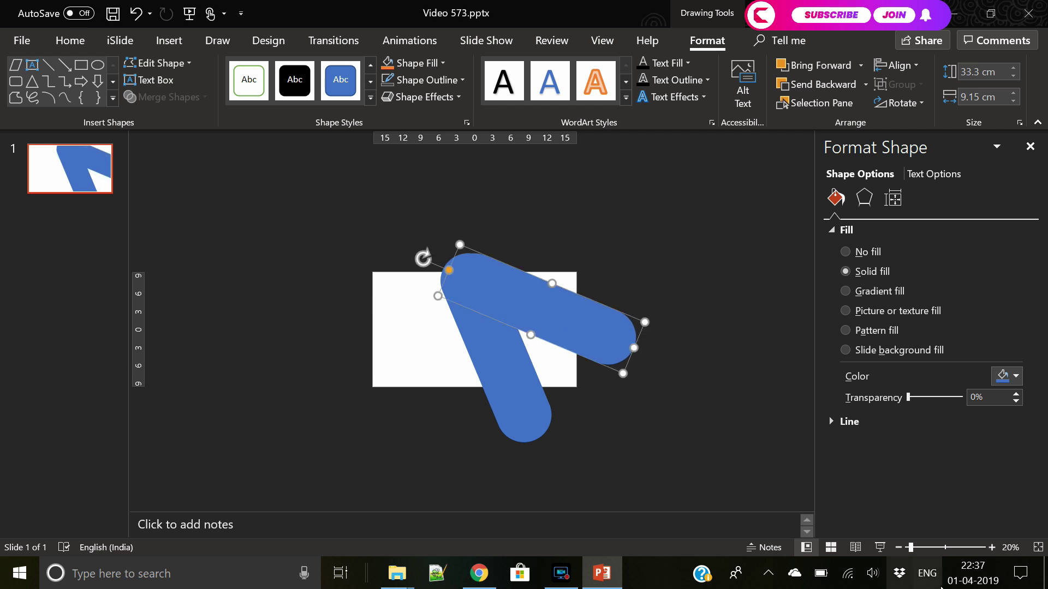
left_click(991, 548)
left_click(991, 548)
left_click(899, 548)
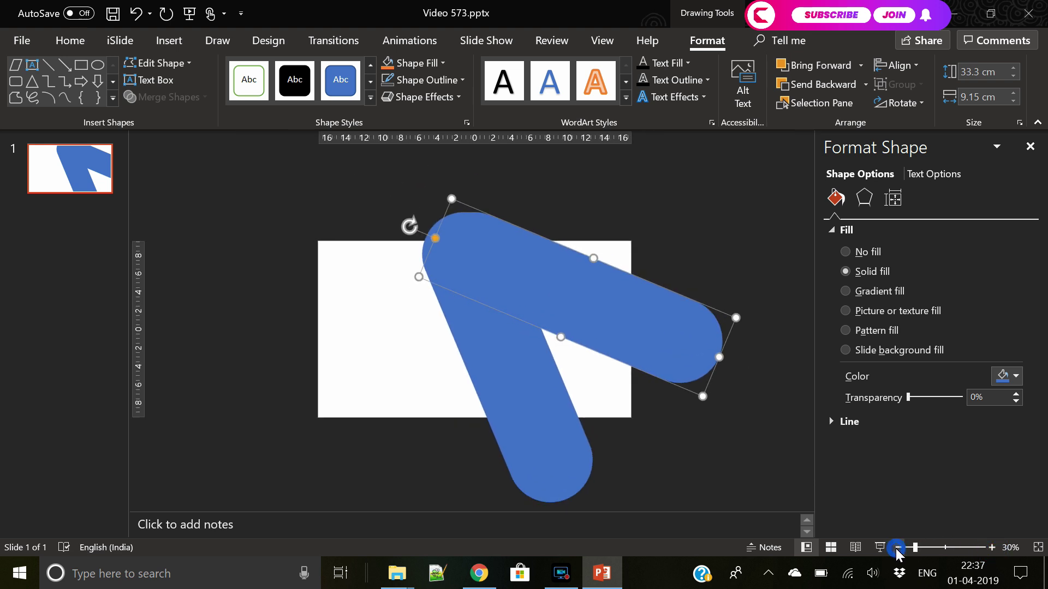
left_click(674, 461)
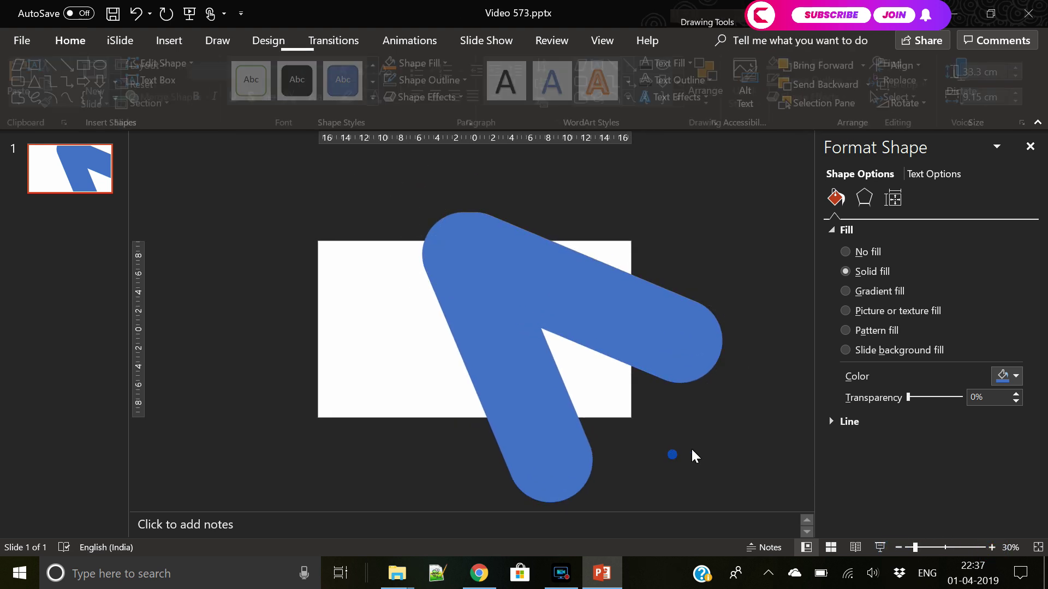
Step: Fill the flatter capsule with orange at 15% transparency
left_click(520, 256)
left_click(401, 74)
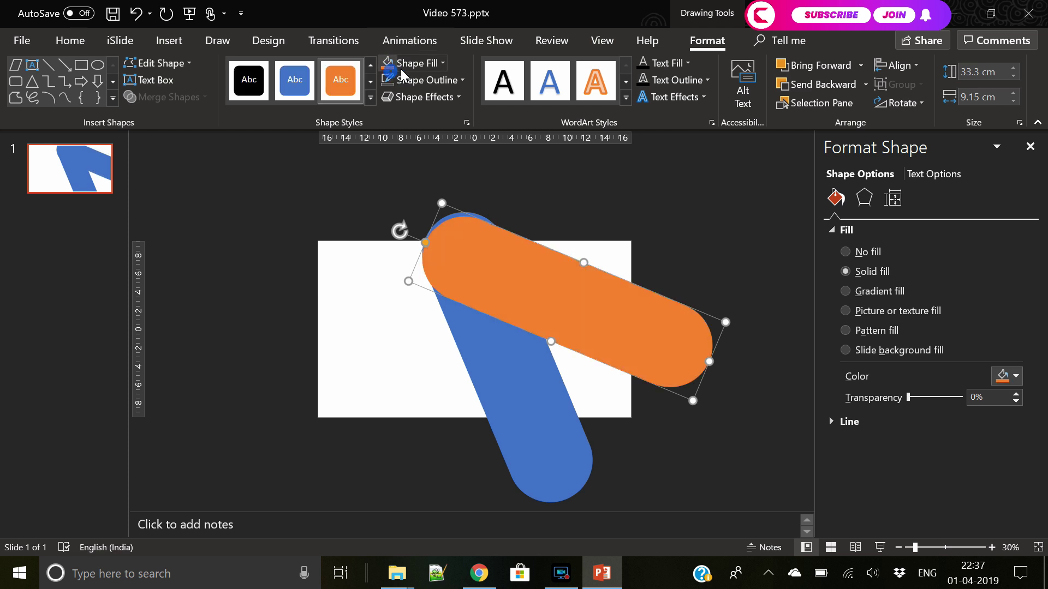
left_click_drag(908, 397, 915, 397)
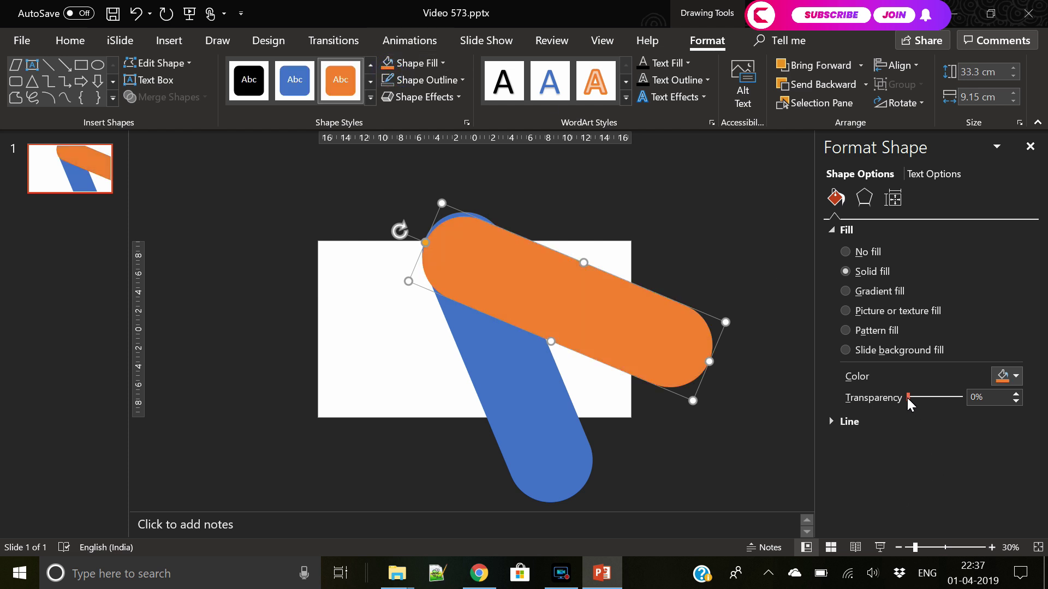
left_click(628, 328)
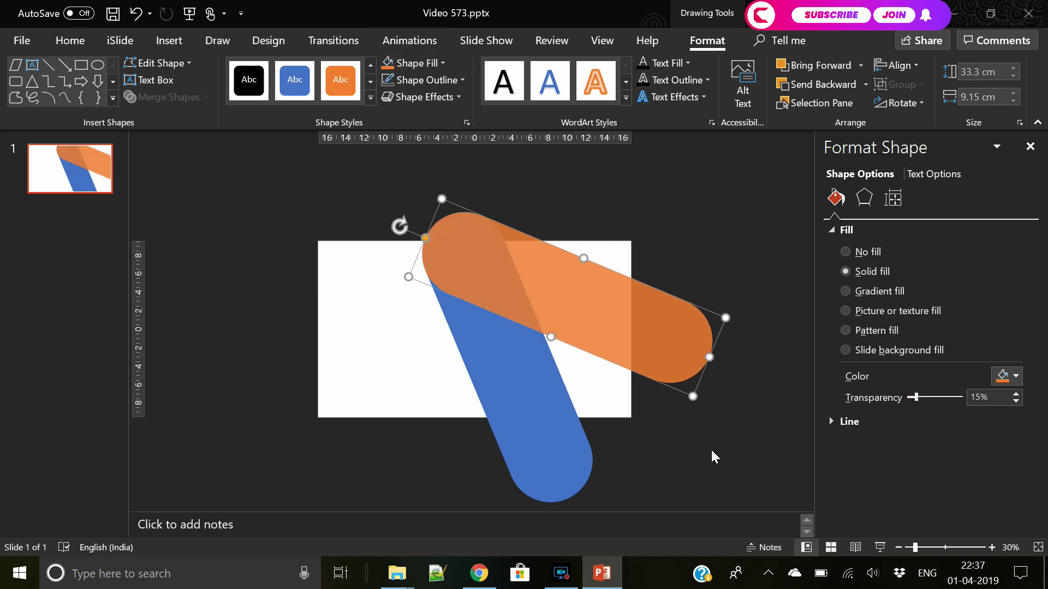
left_click(712, 456)
left_click(170, 40)
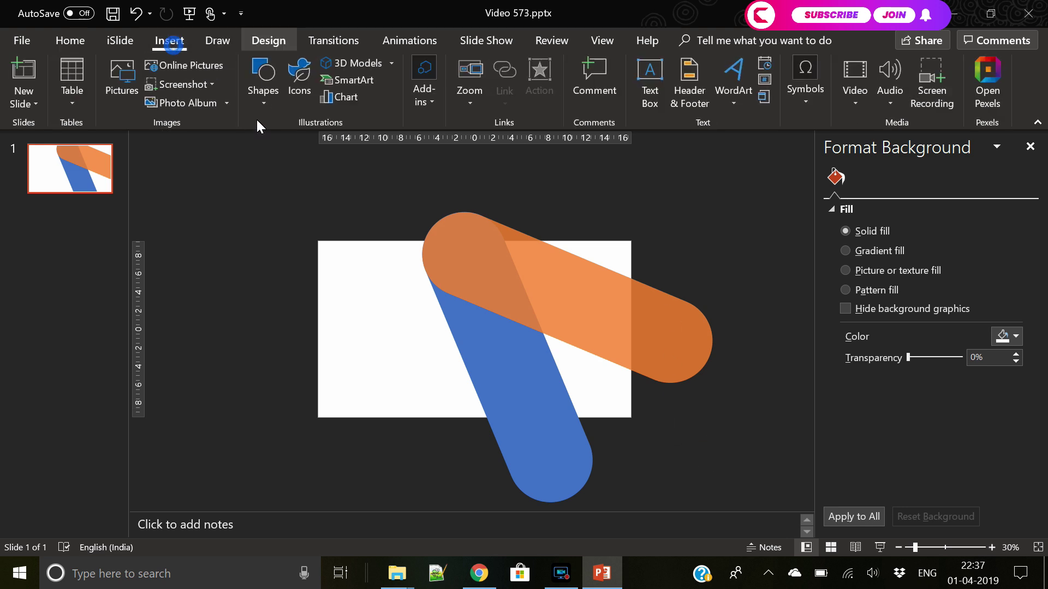
Step: Cut the orange band off at the slide's right edge by subtracting an overlapping rectangle
left_click(263, 80)
left_click(321, 140)
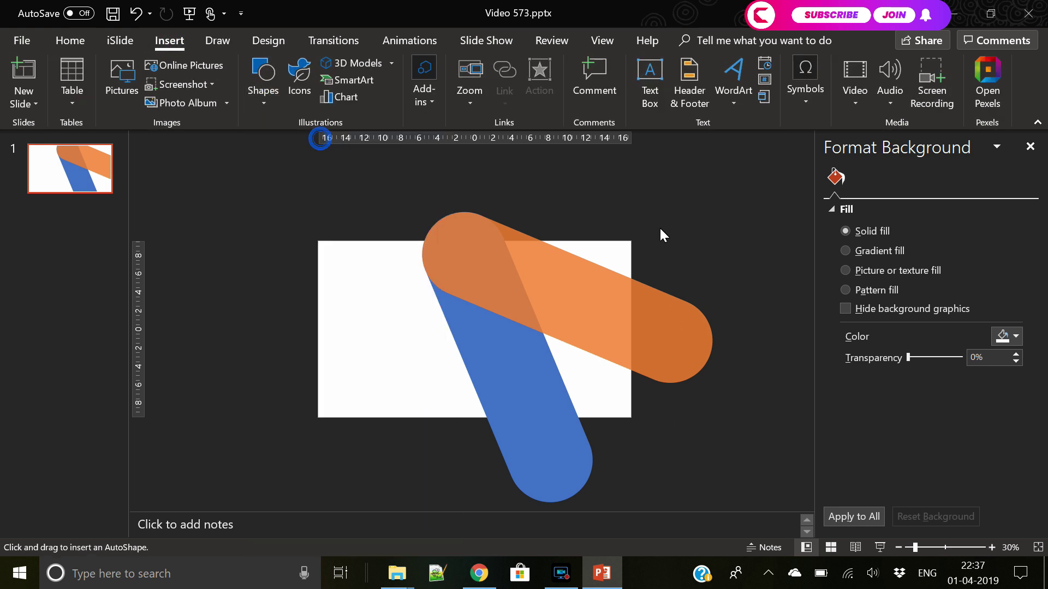
mouse_move(630, 217)
left_mouse_down()
mouse_move(706, 431)
mouse_move(788, 480)
left_mouse_up()
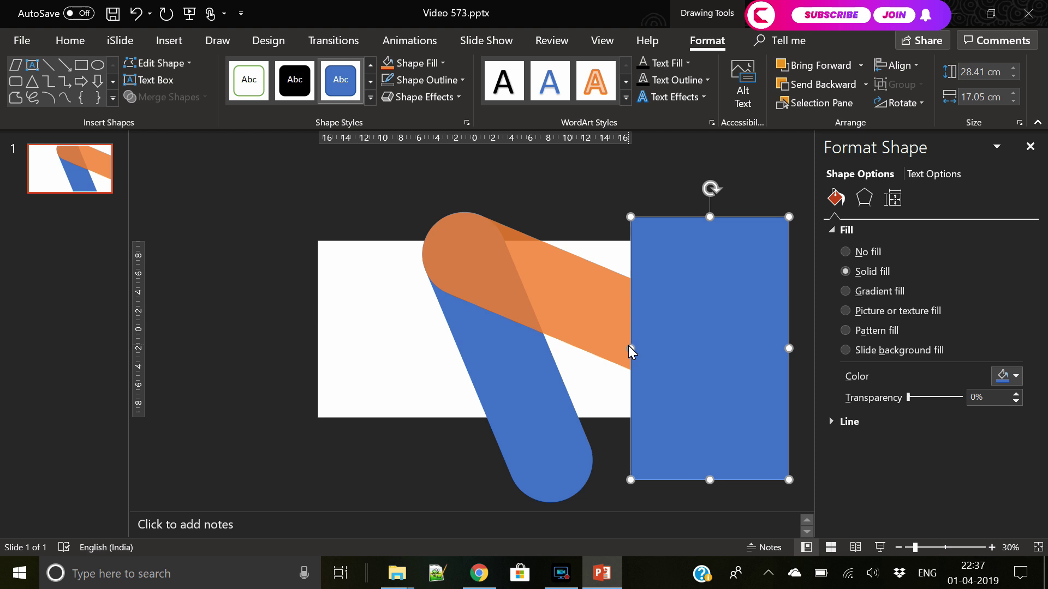
left_click_drag(631, 349, 631, 350)
left_click(603, 411)
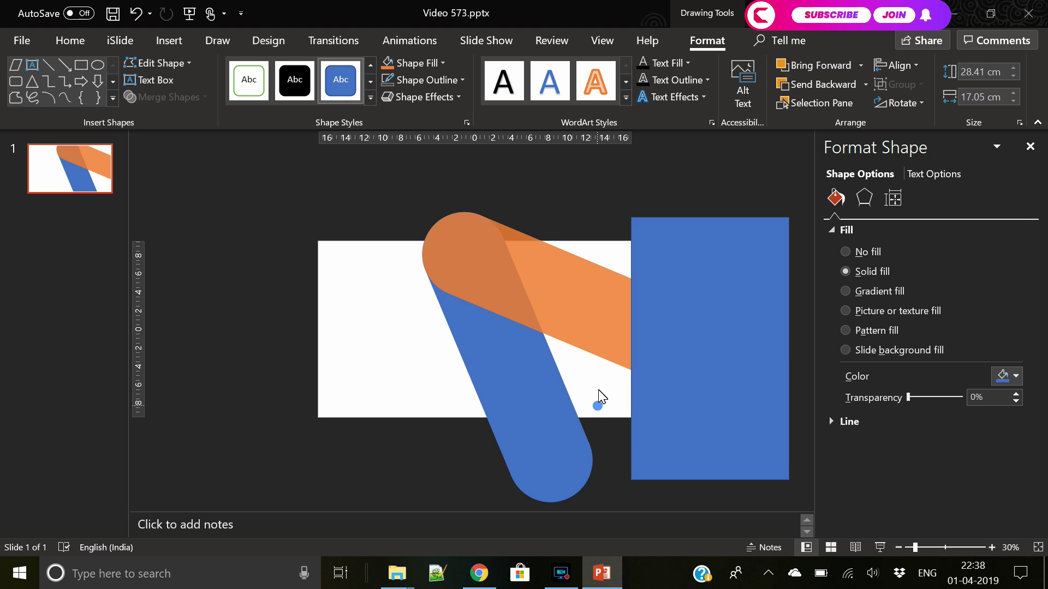
left_click(596, 324)
left_click(681, 349, "shift")
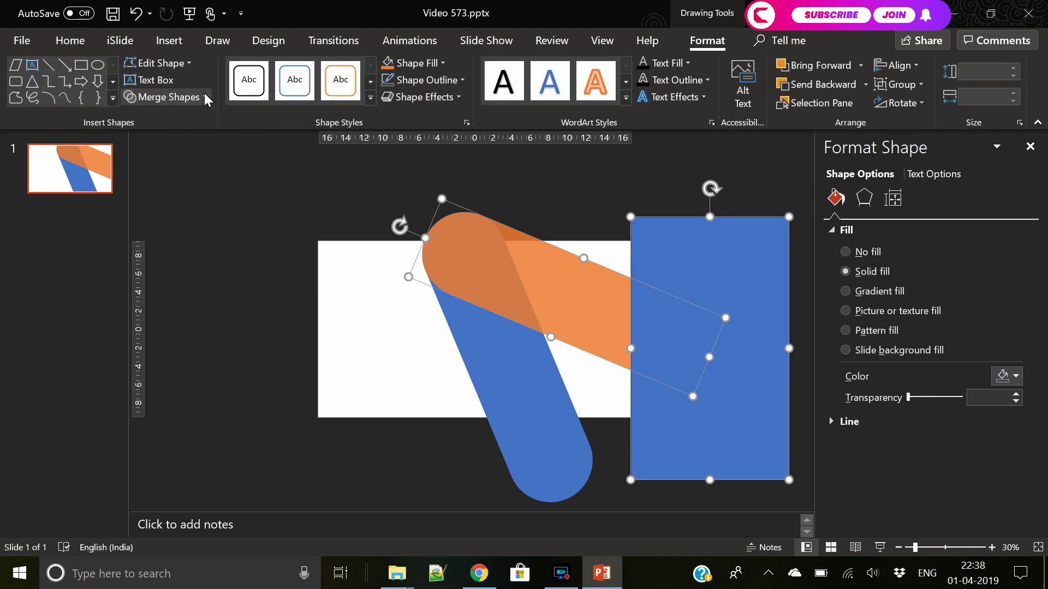
left_click(187, 97)
left_click(174, 185)
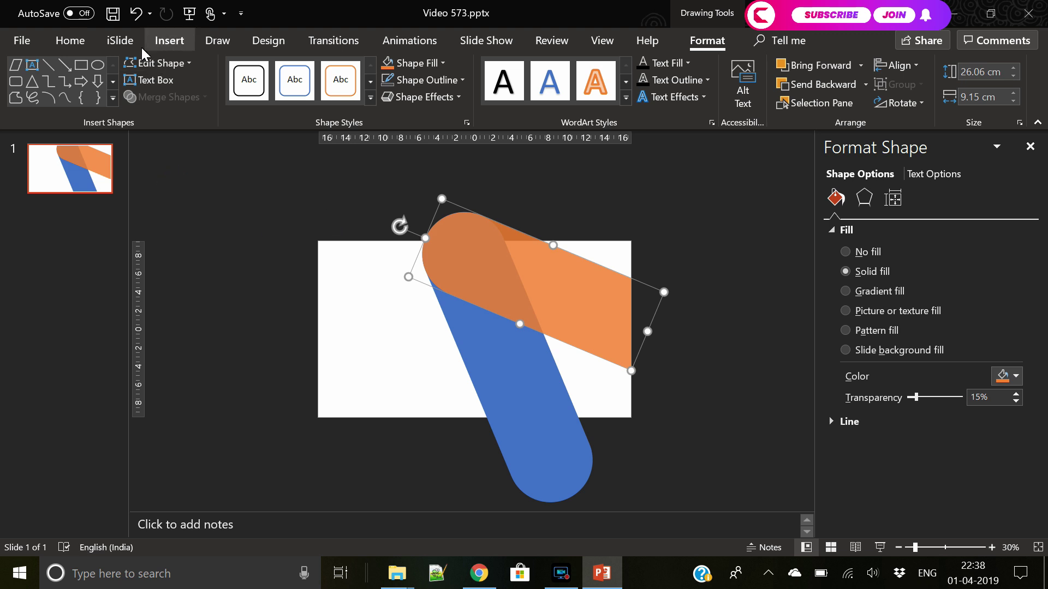
Step: Subtract a second rectangle to remove the orange band's part above the slide
left_click(163, 41)
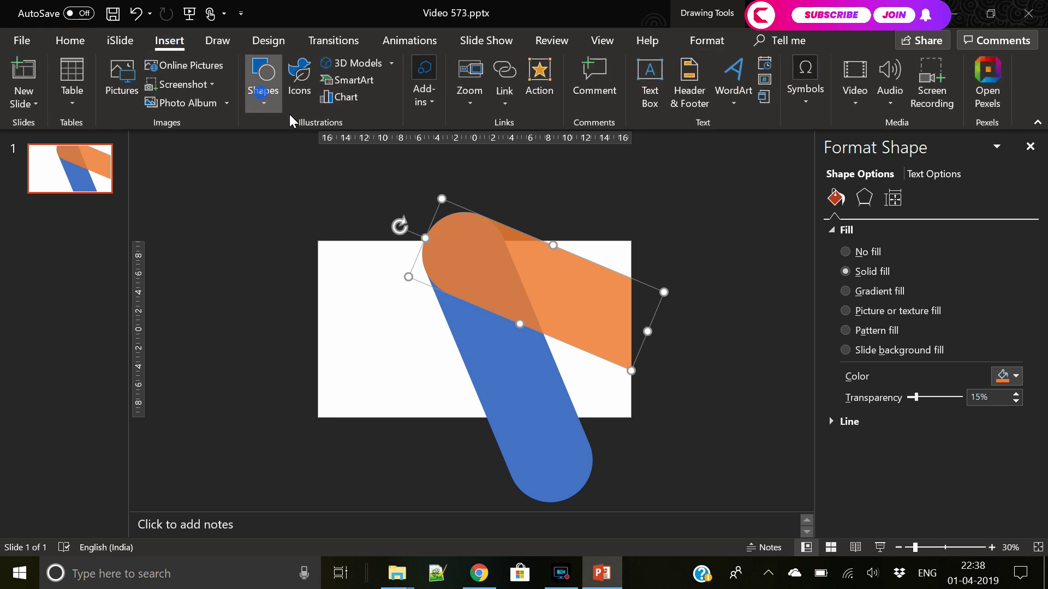
left_click(264, 82)
left_click(317, 144)
left_click_drag(303, 159, 598, 242)
left_click(565, 303)
left_click(524, 183, "shift")
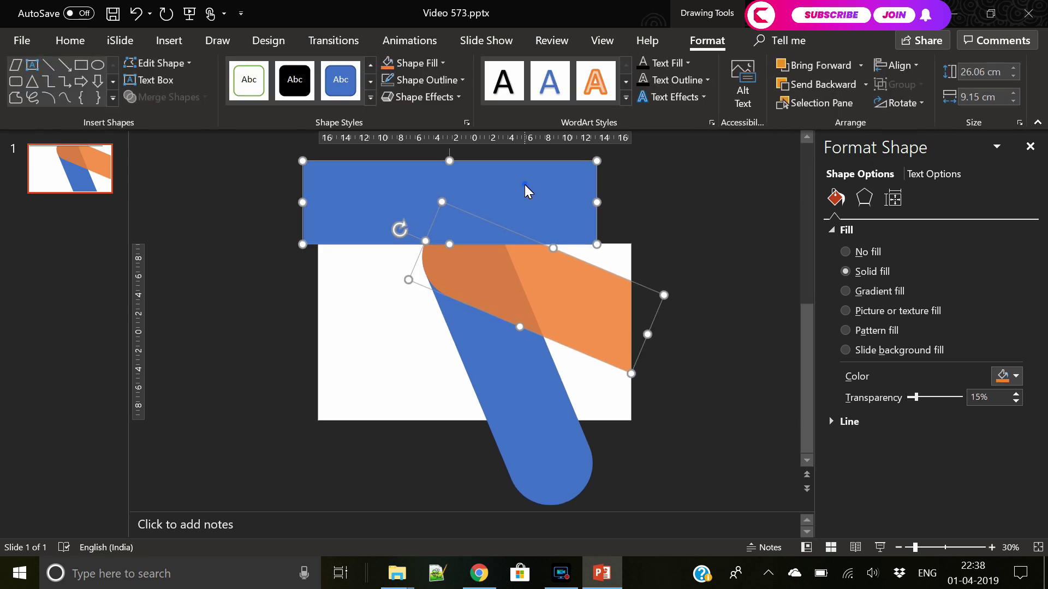
left_click(164, 97)
left_click(177, 193)
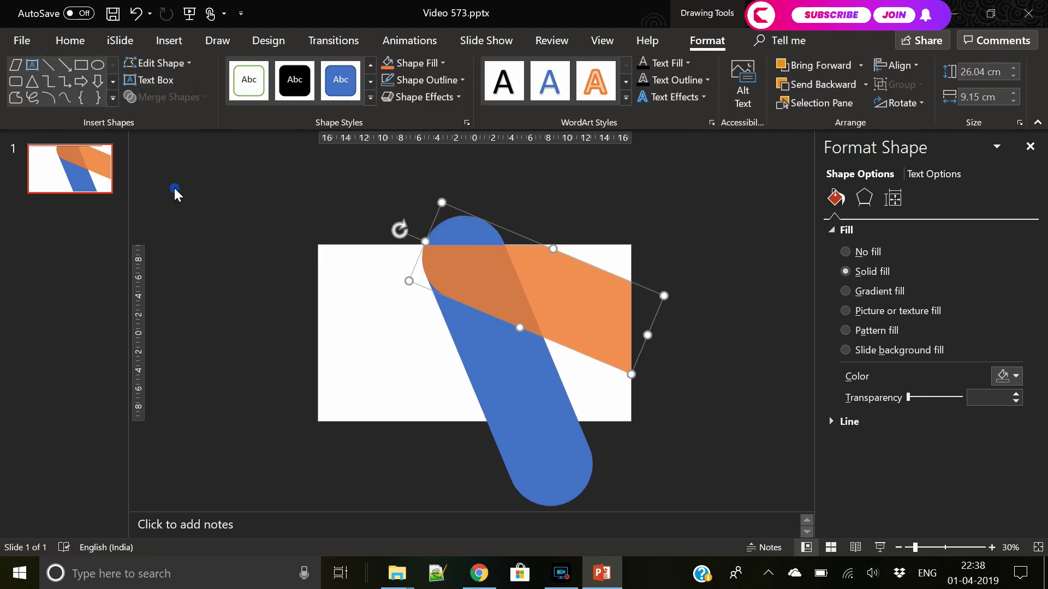
left_click(236, 287)
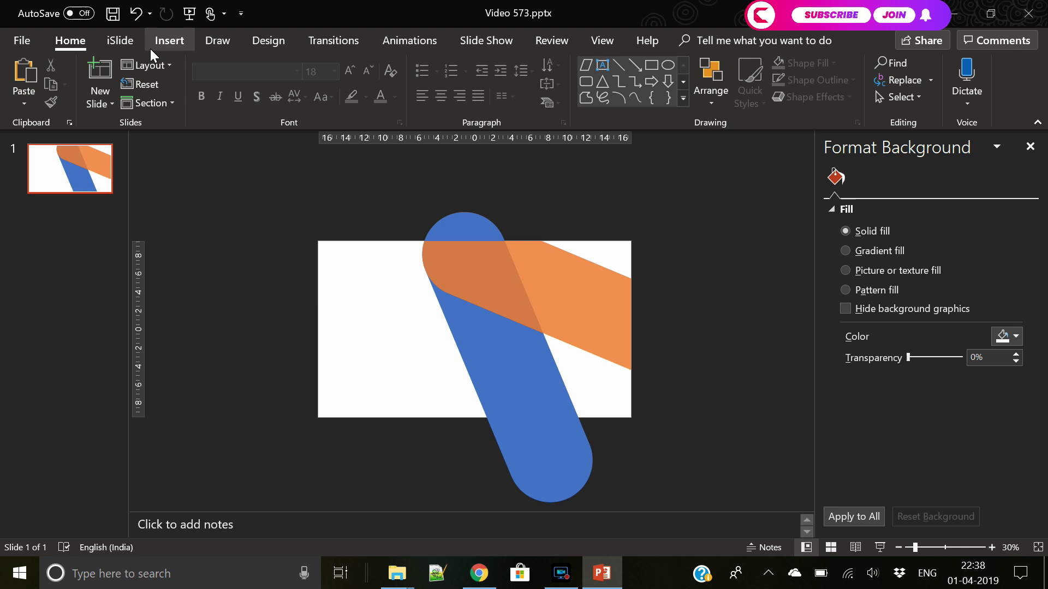
Step: Cut the top off the blue capsule by subtracting a rectangle drawn above the slide
left_click(168, 41)
left_click(260, 94)
left_click(348, 150)
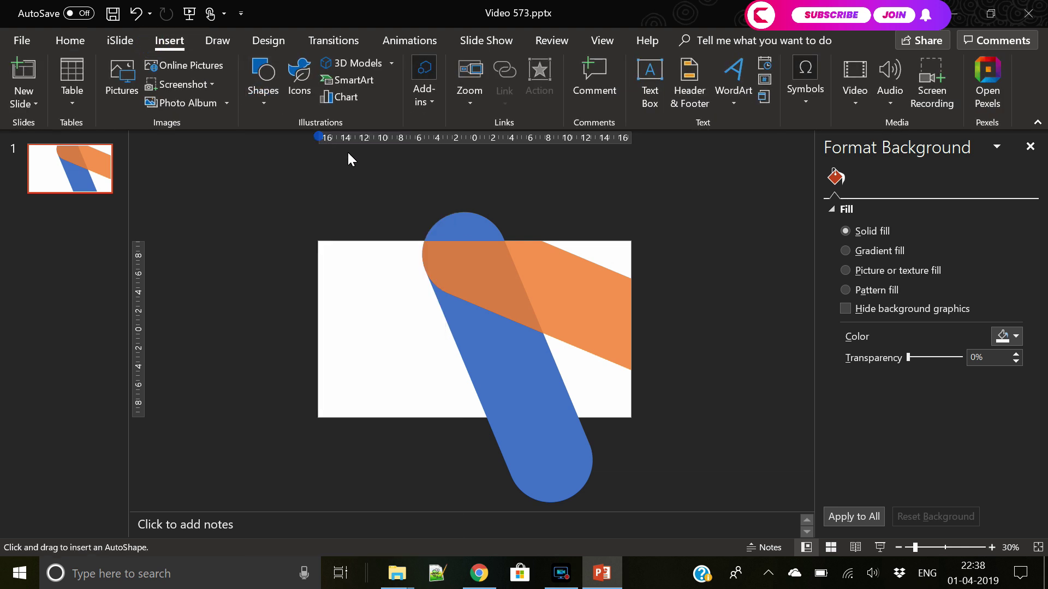
left_click_drag(310, 174, 592, 245)
left_click(492, 377)
left_click(518, 182, "shift")
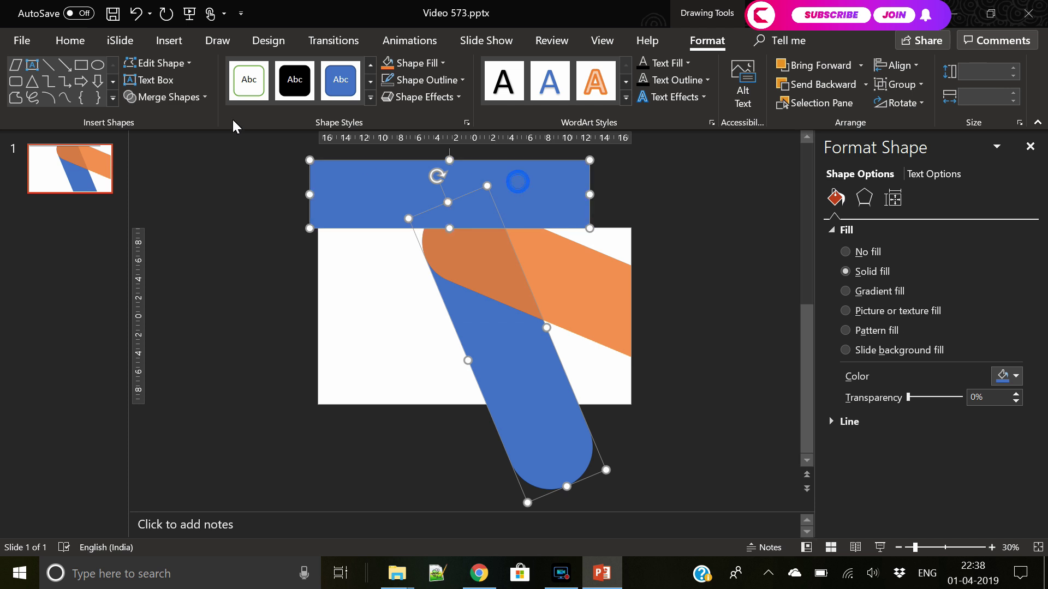
left_click(164, 98)
left_click(174, 189)
left_click(206, 277)
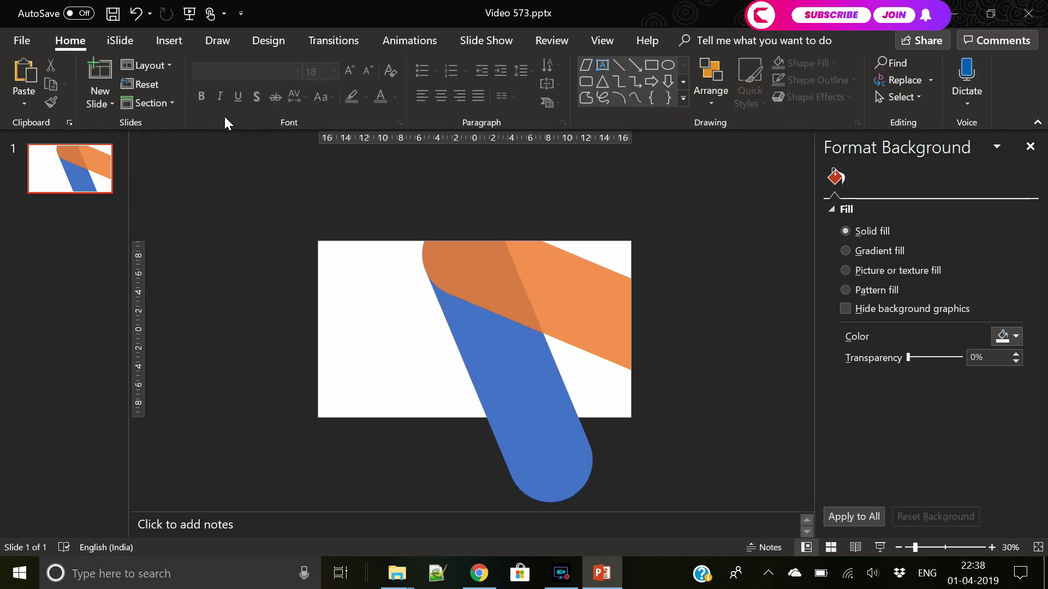
Step: Subtract a rectangle placed below the slide from the blue band's lower end
left_click(173, 45)
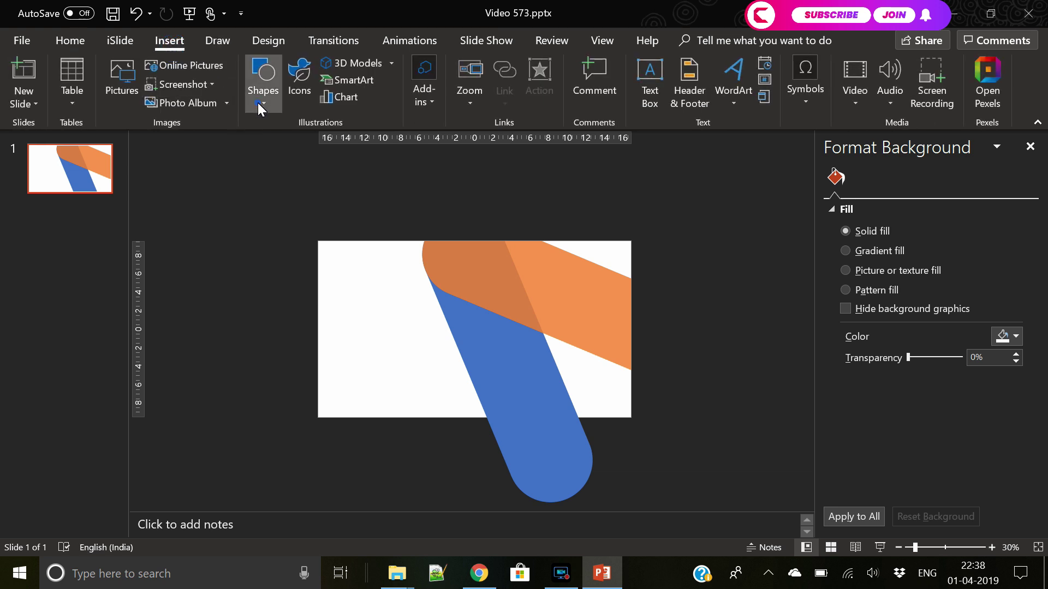
left_click(258, 102)
left_click(319, 141)
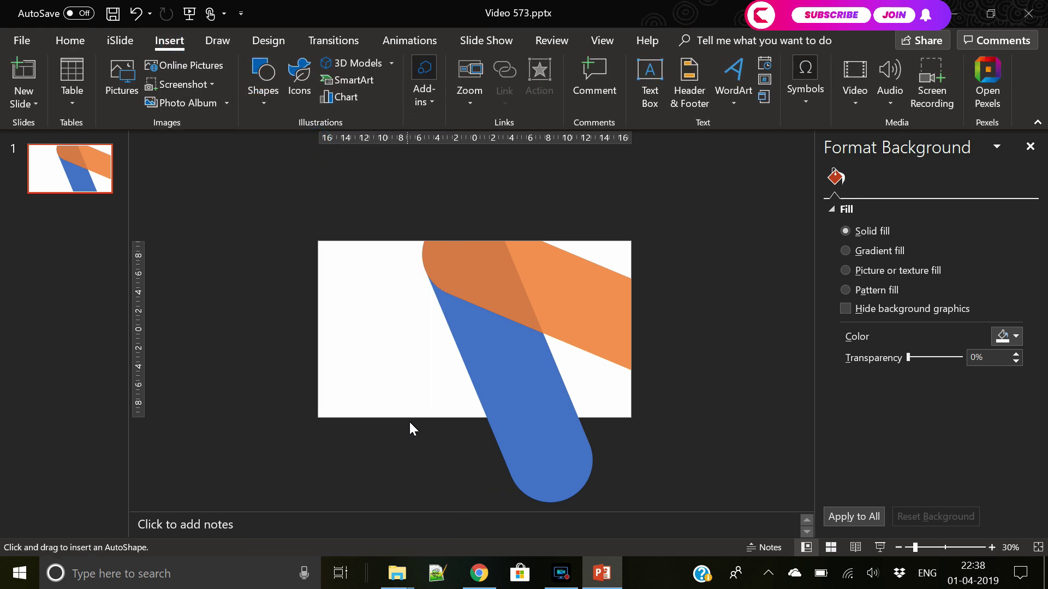
left_click_drag(414, 418, 685, 508)
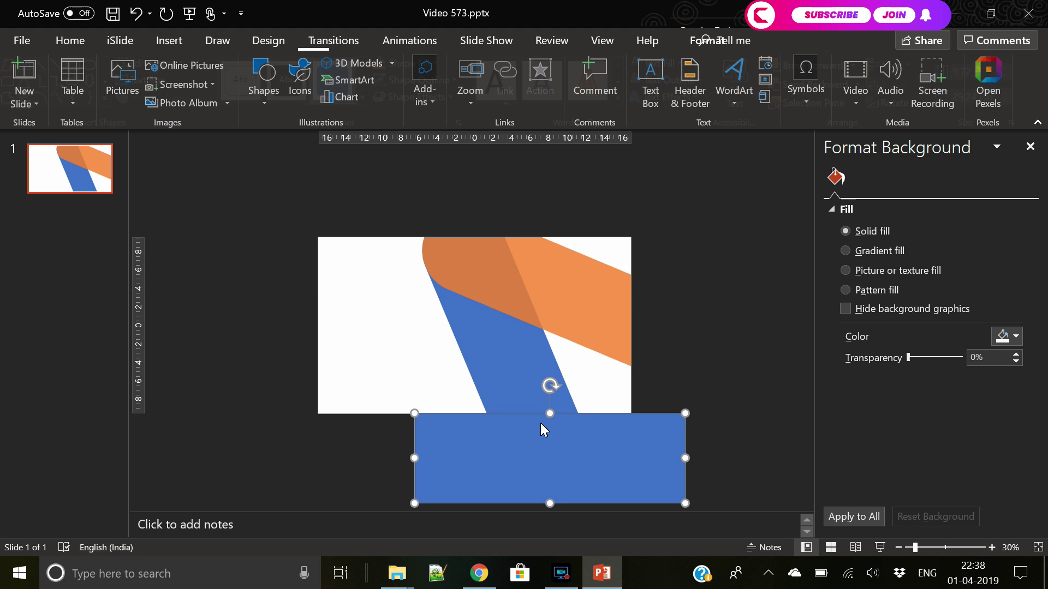
left_click_drag(549, 415, 548, 411)
left_click(519, 392)
left_click(487, 442, "shift")
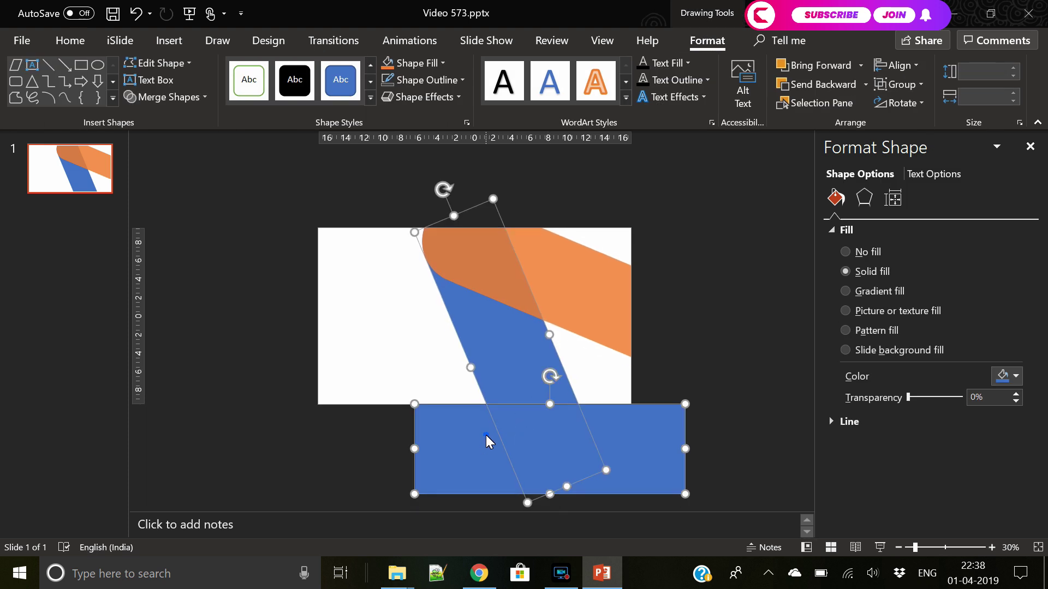
left_click(164, 97)
left_click(161, 183)
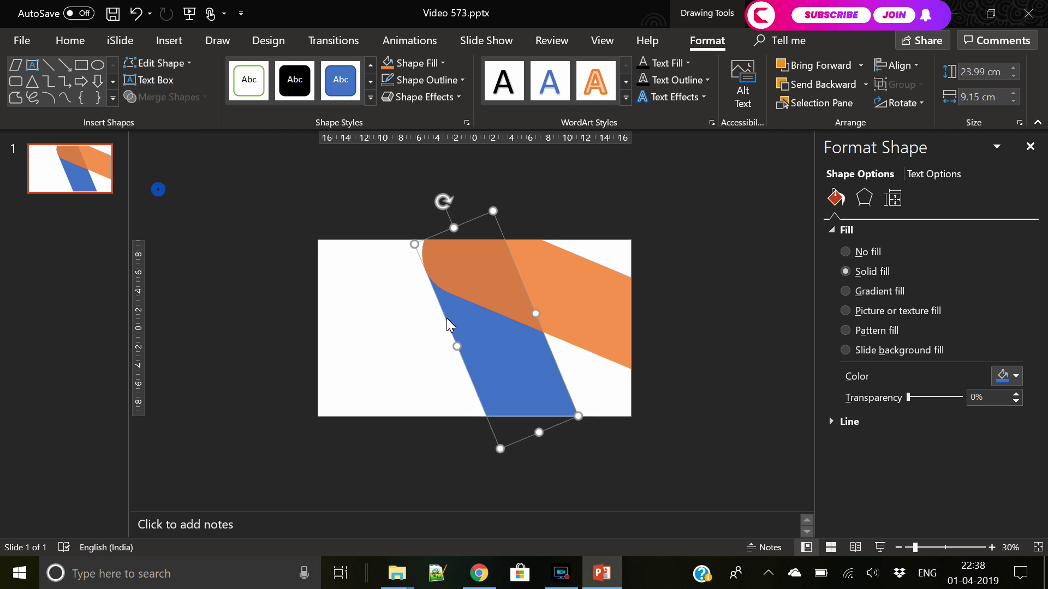
left_click_drag(540, 438, 538, 434)
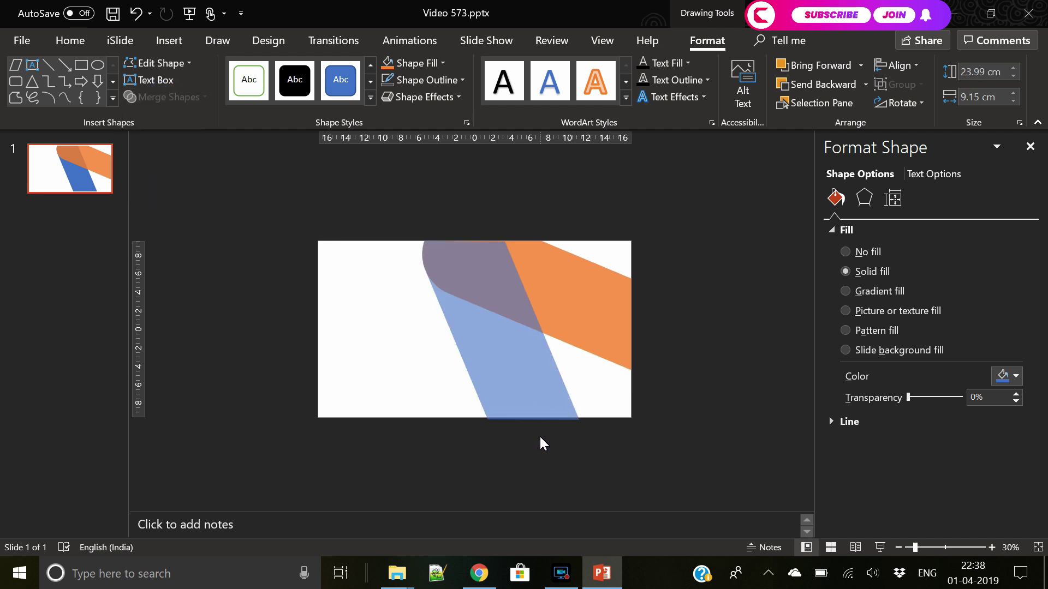
Step: Send the orange band behind the blue band and set its transparency to 0%
left_click_drag(541, 442, 540, 441)
left_click(603, 454)
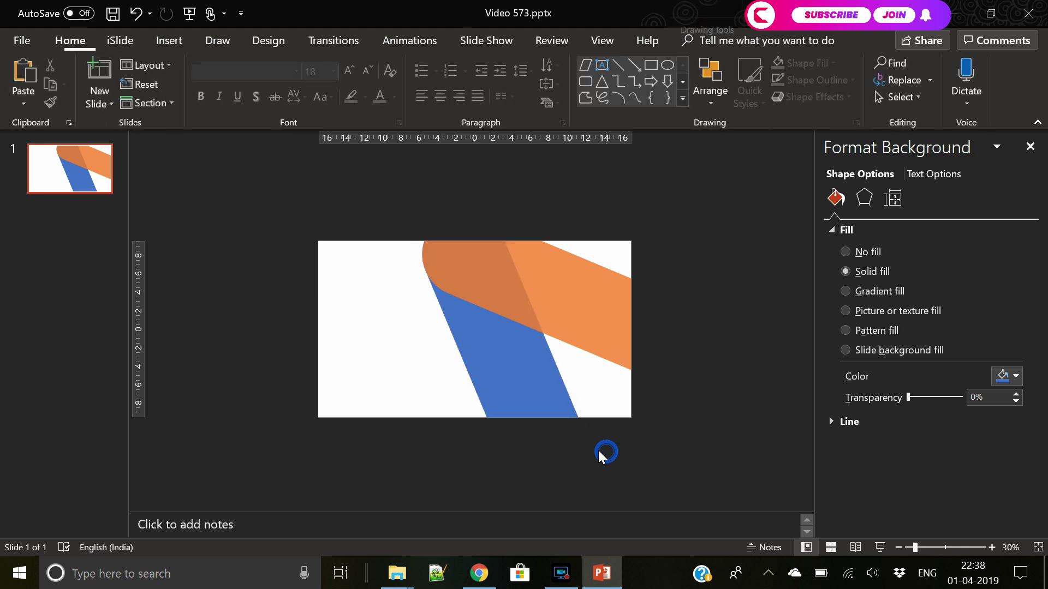
left_click(608, 336)
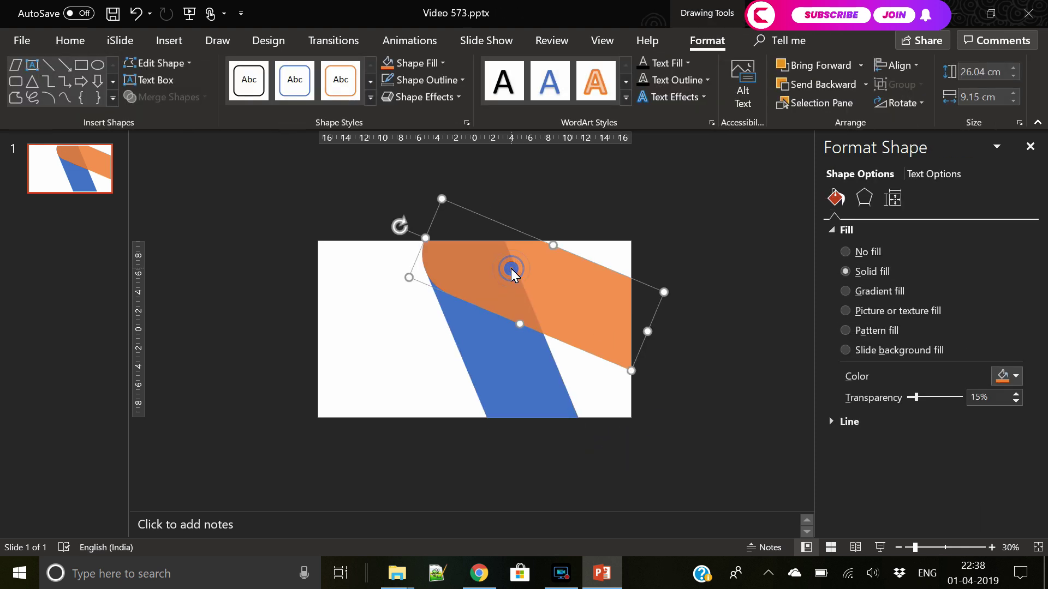
right_click(513, 269)
left_click(590, 401)
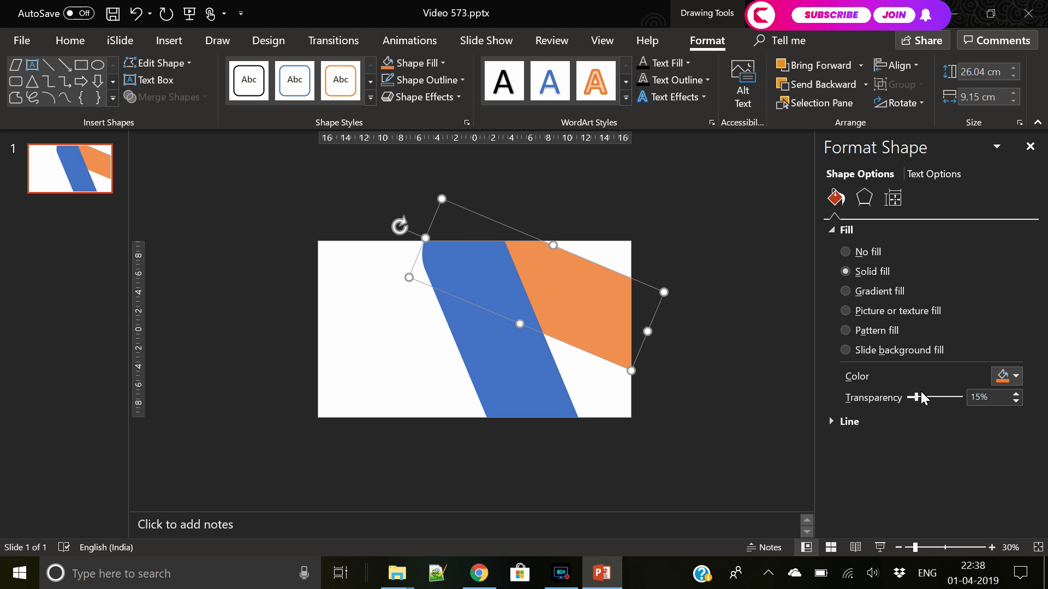
left_click_drag(915, 397, 829, 399)
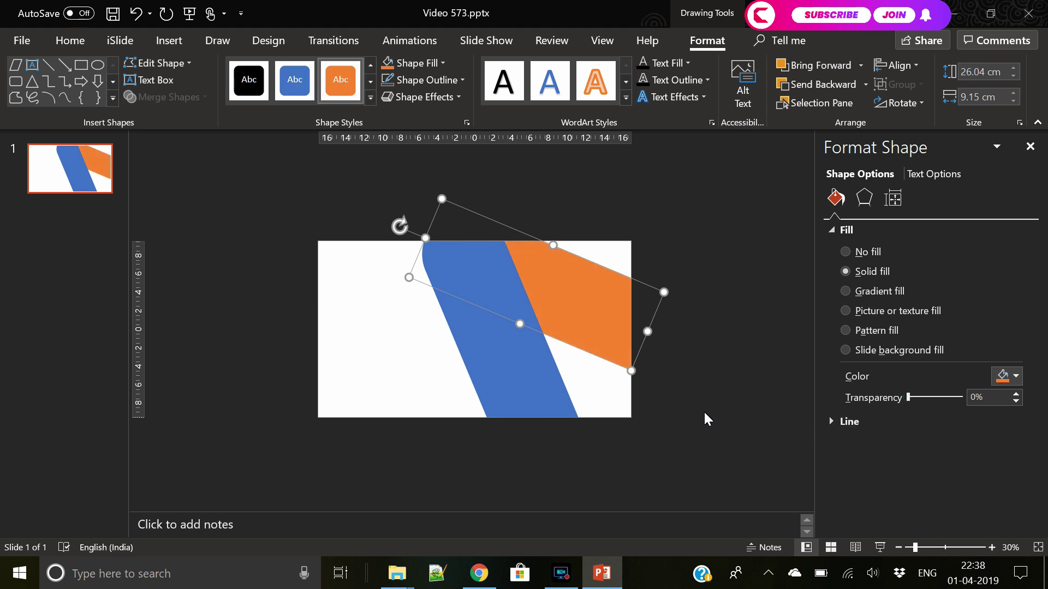
left_click(716, 445)
Step: Give both bands picture fills with Rotate with shape turned off
left_click(500, 338)
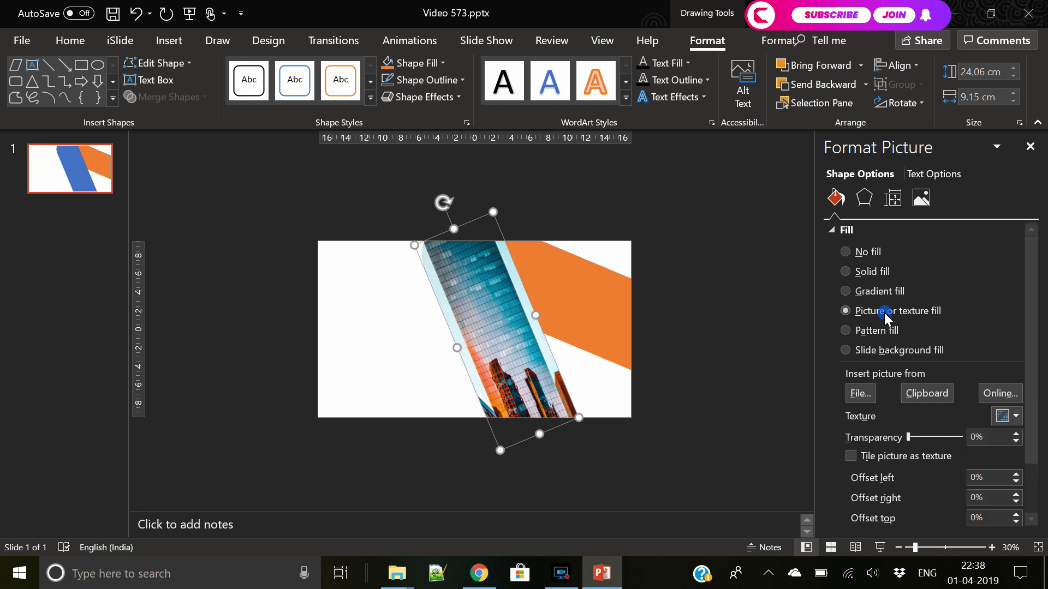
left_click(884, 311)
scroll(954, 457, "down", 2)
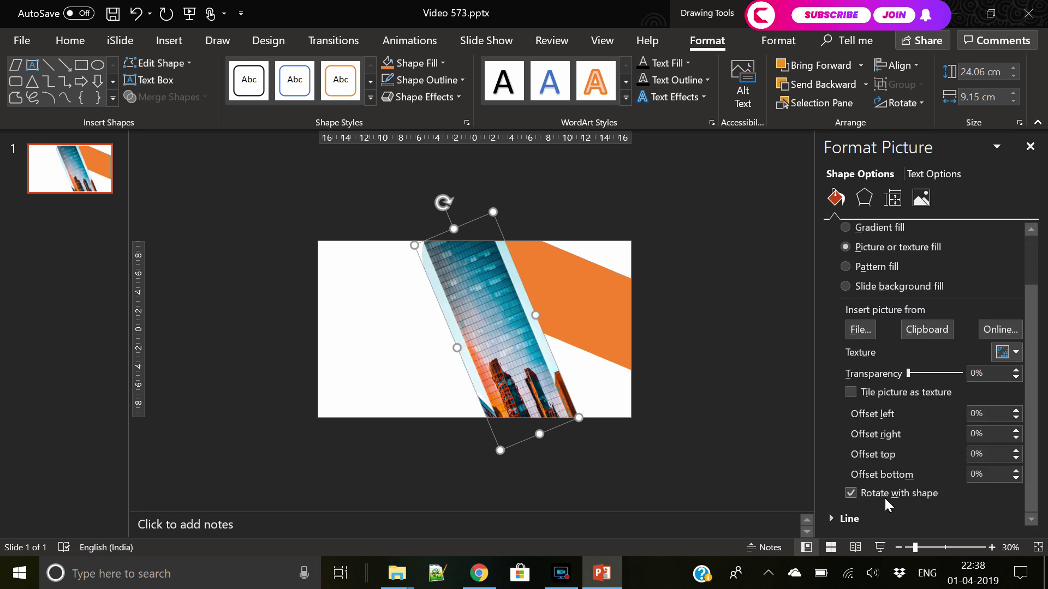
left_click(855, 493)
left_click(577, 303)
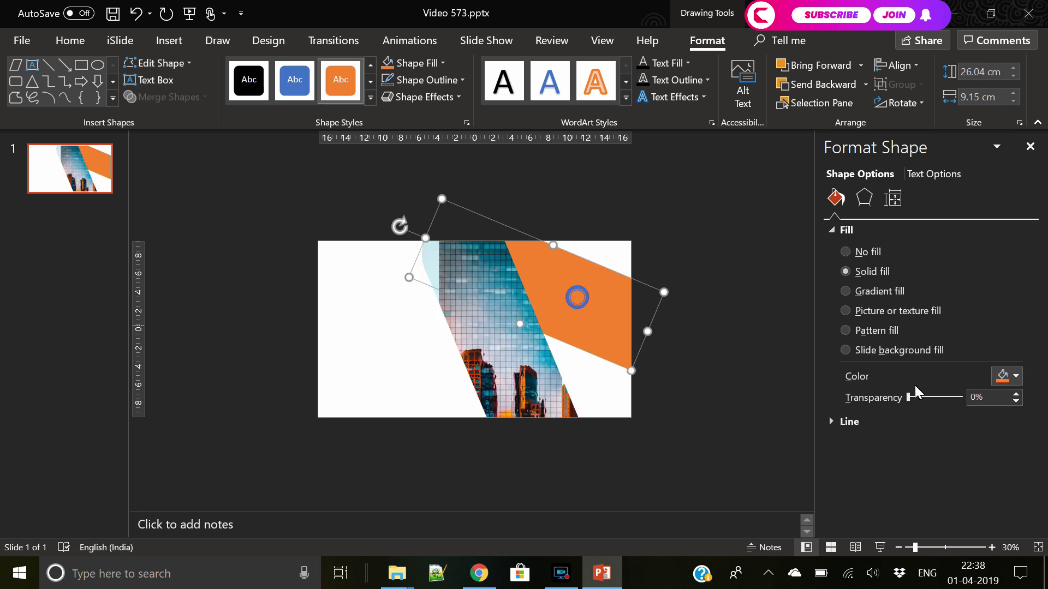
left_click(885, 312)
scroll(908, 483, "down", 2)
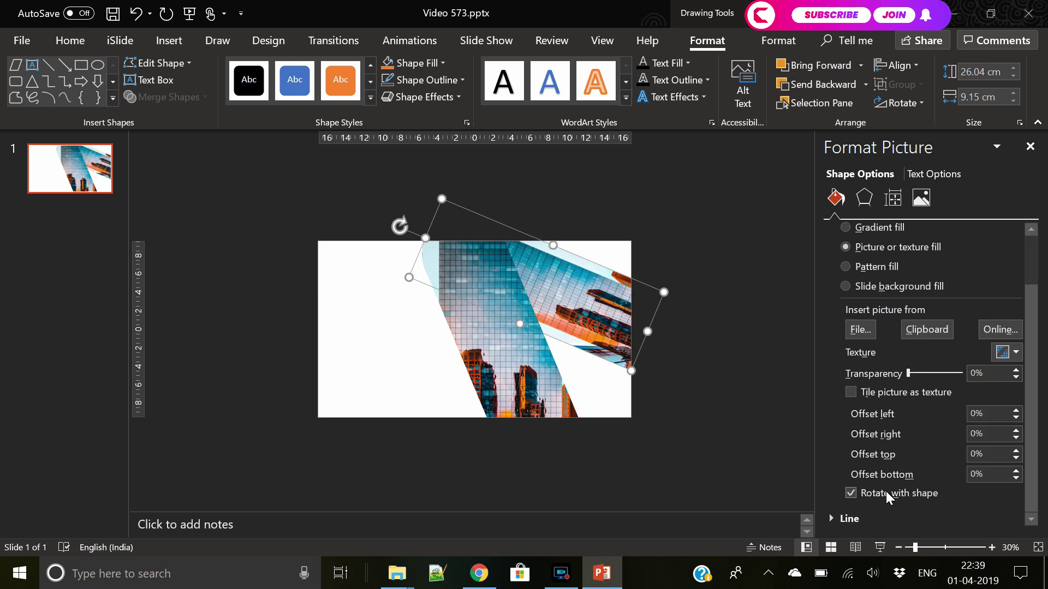
left_click(884, 494)
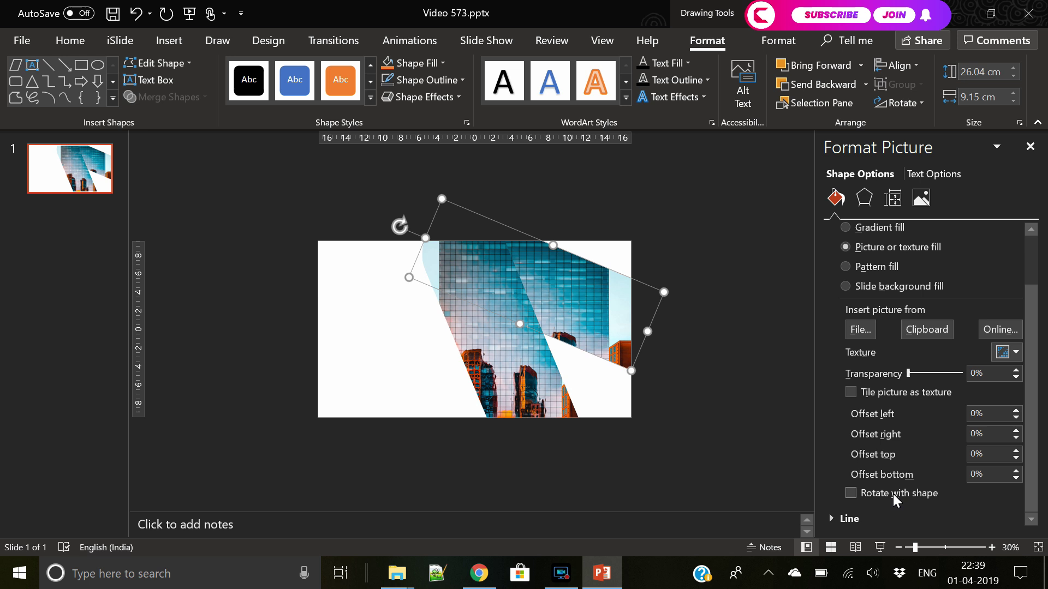
scroll(901, 364, "up", 2)
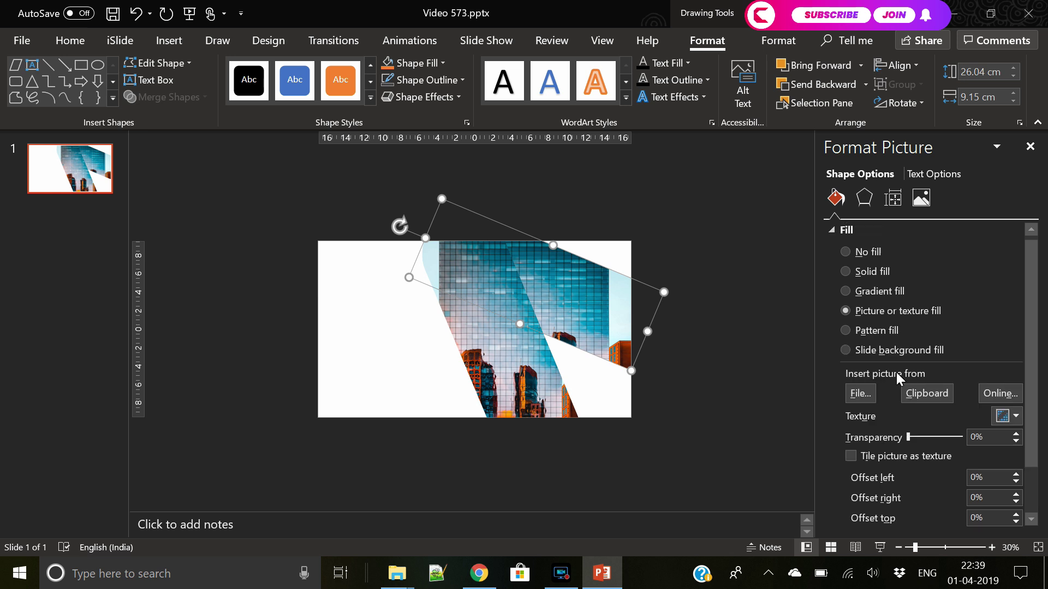
Step: Insert the second architecture photo from file into the former orange band
left_click(865, 394)
left_click(282, 140)
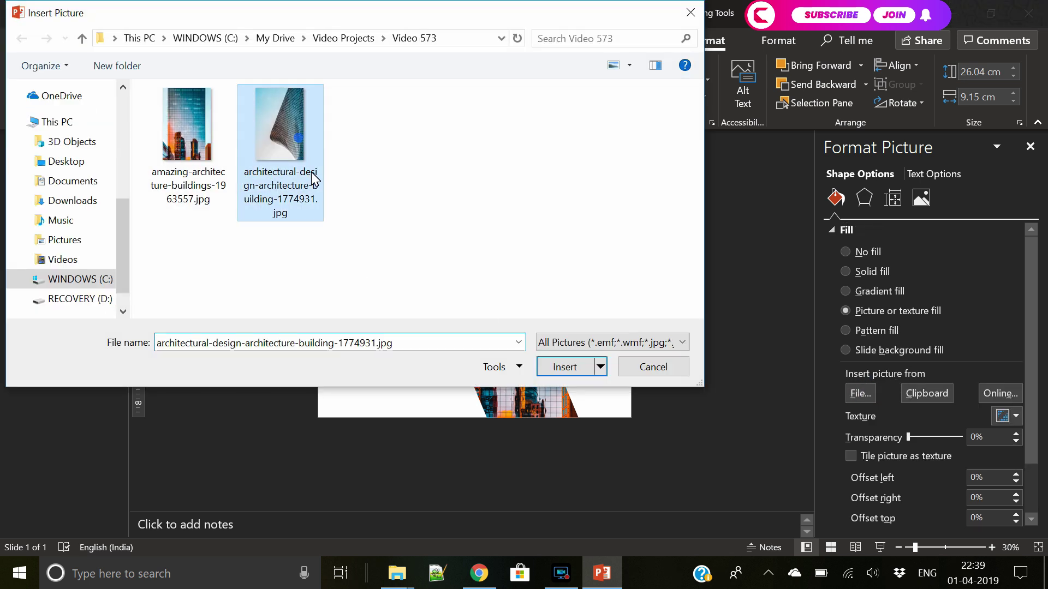
left_click(573, 367)
left_click(703, 370)
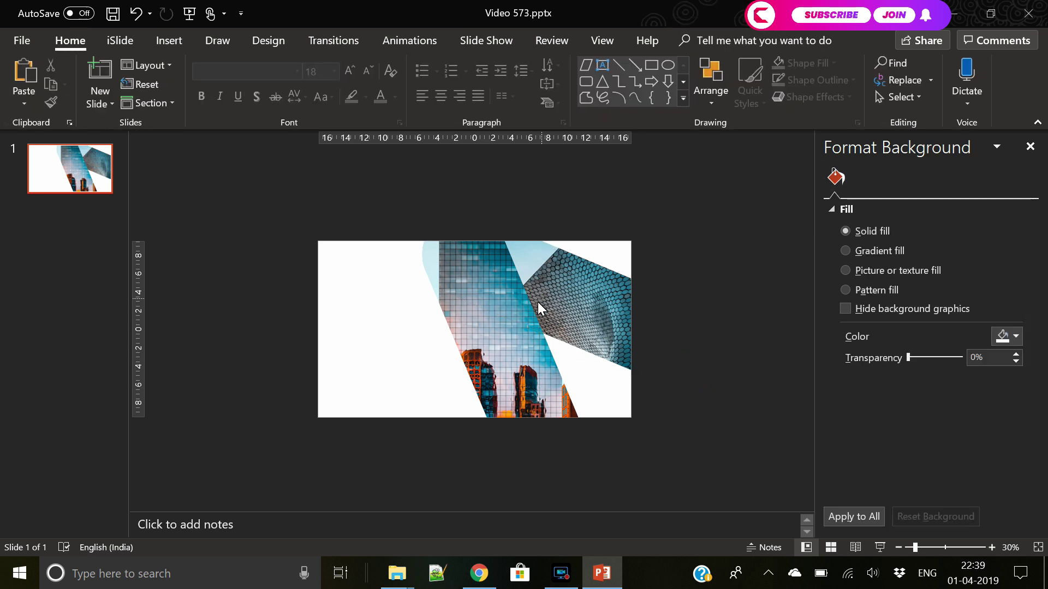
left_click(166, 40)
left_click(263, 94)
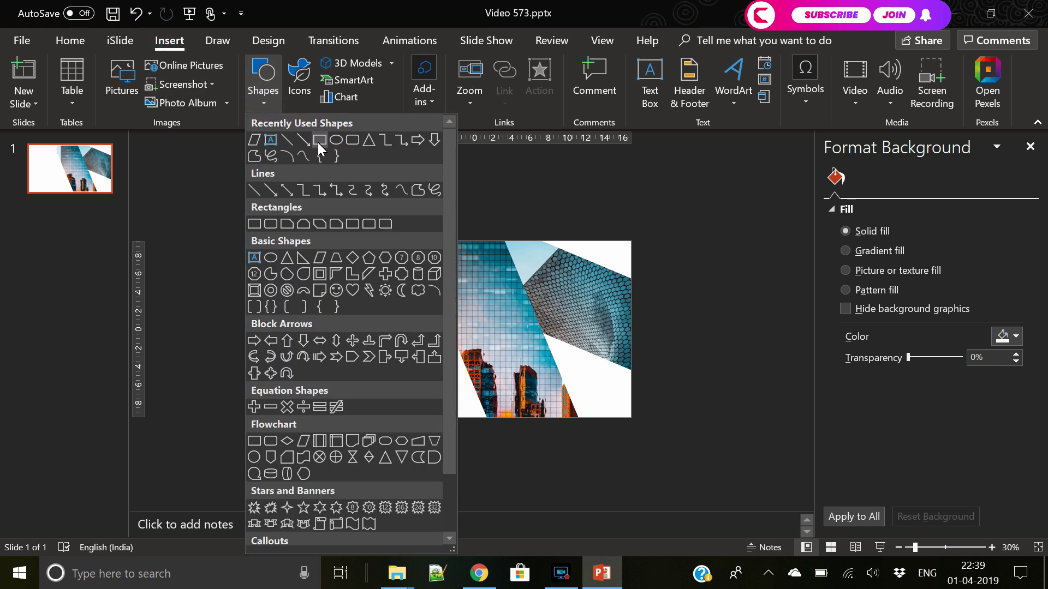
Step: Paste a copy over the photo band and give it a gradient fill starting at cyan
key("Escape")
key("ctrl+v")
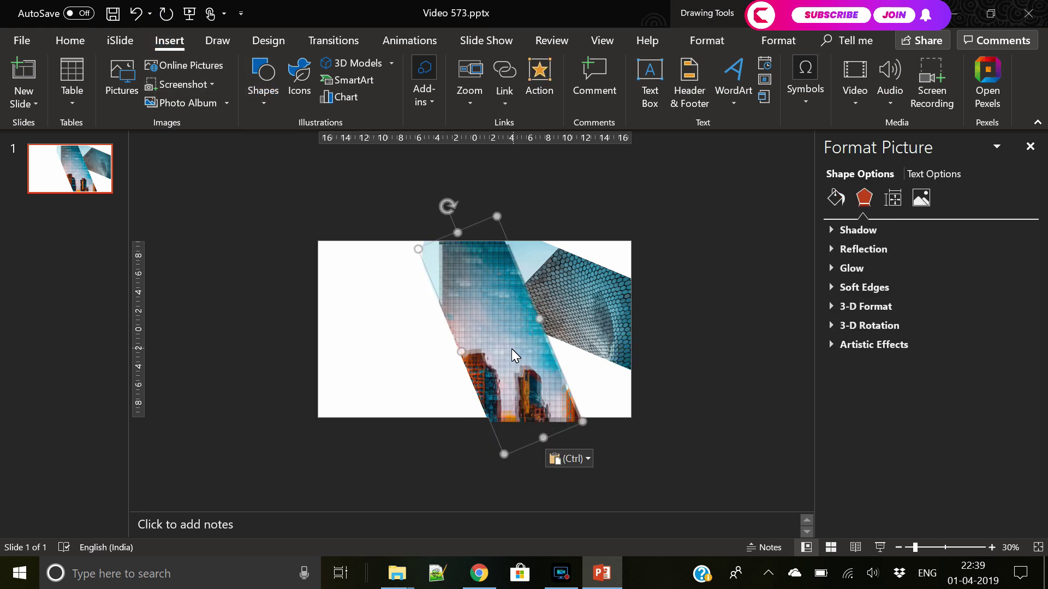
left_click_drag(511, 349, 504, 343)
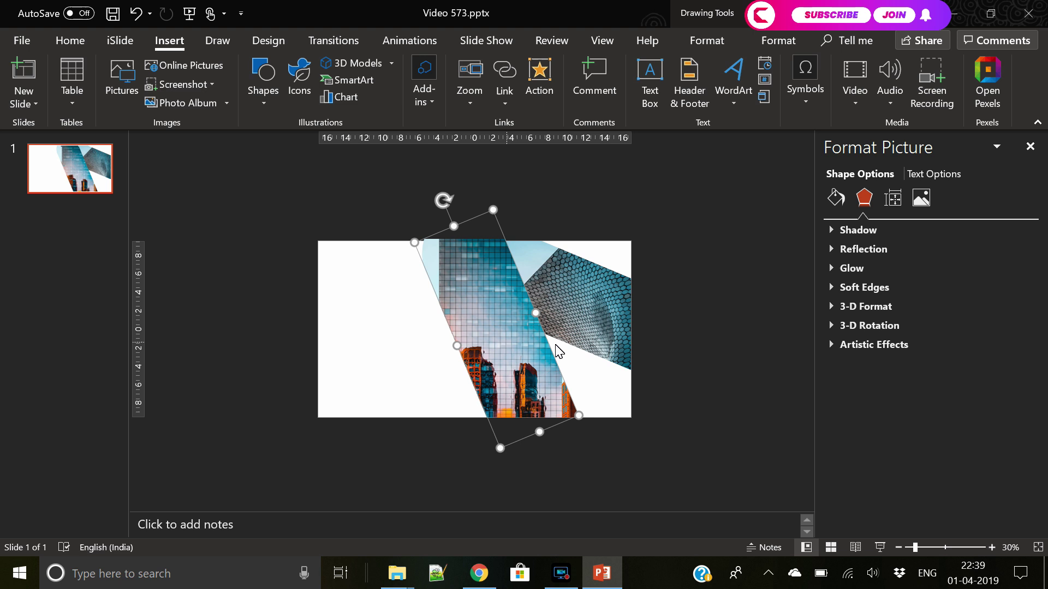
left_click(835, 200)
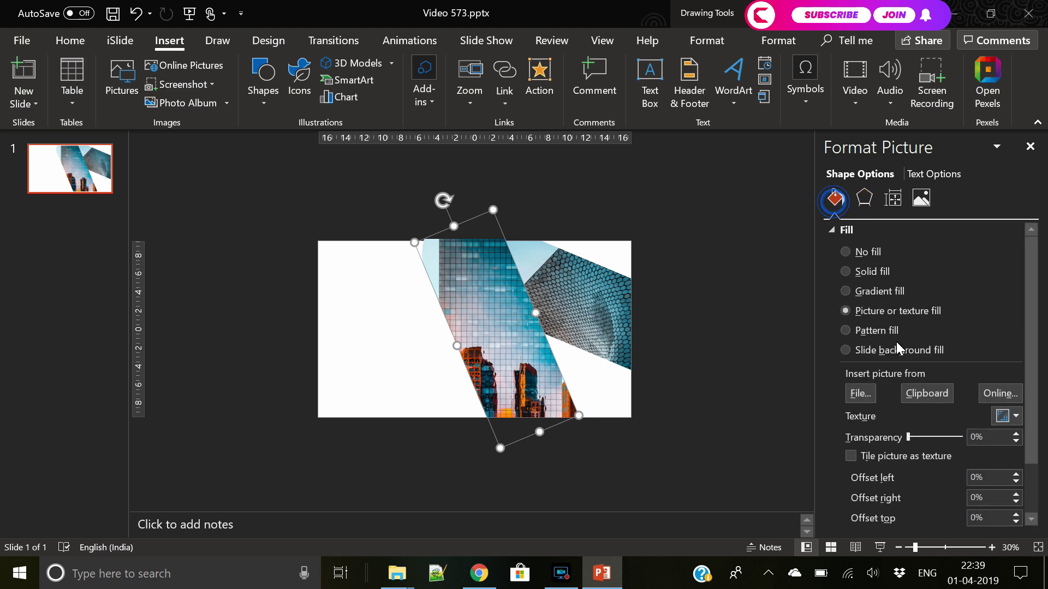
left_click(881, 291)
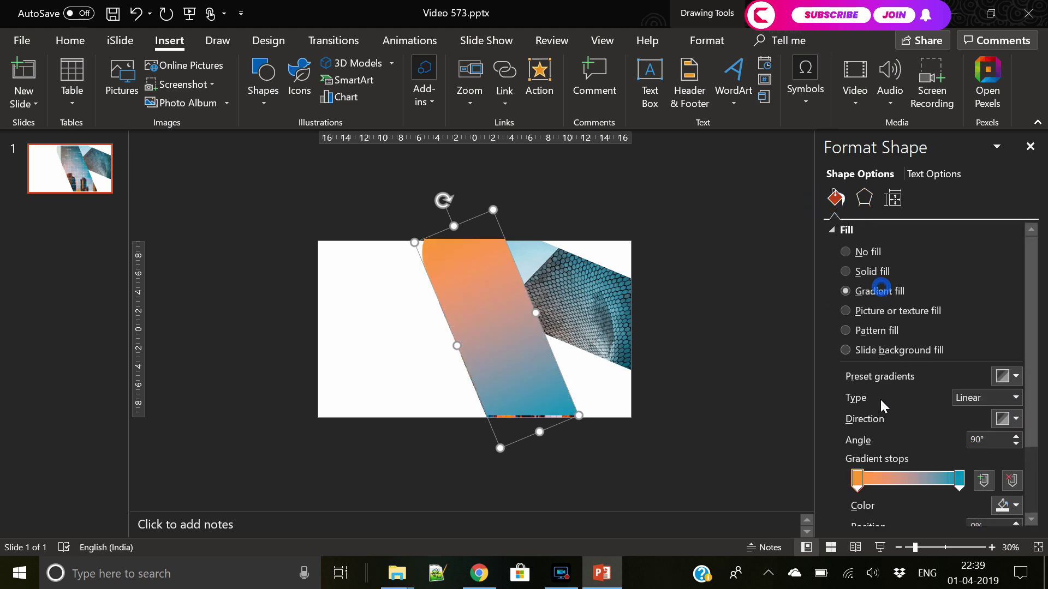
left_click(1003, 507)
left_click(942, 470)
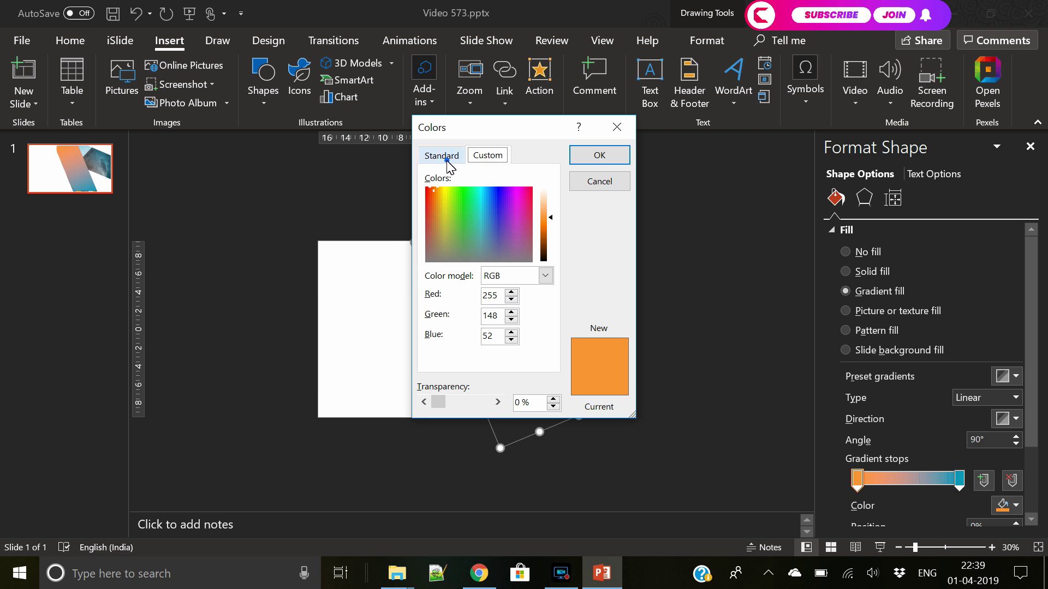
left_click(444, 158)
left_click(466, 223)
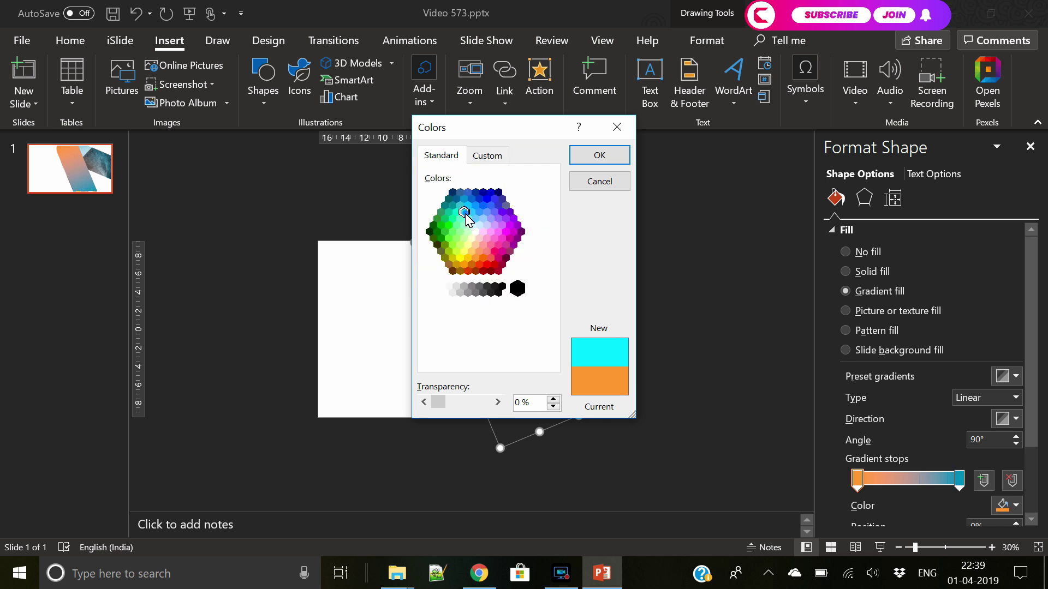
left_click(579, 157)
Step: Set the gradient's end stop to blue
left_click(961, 493)
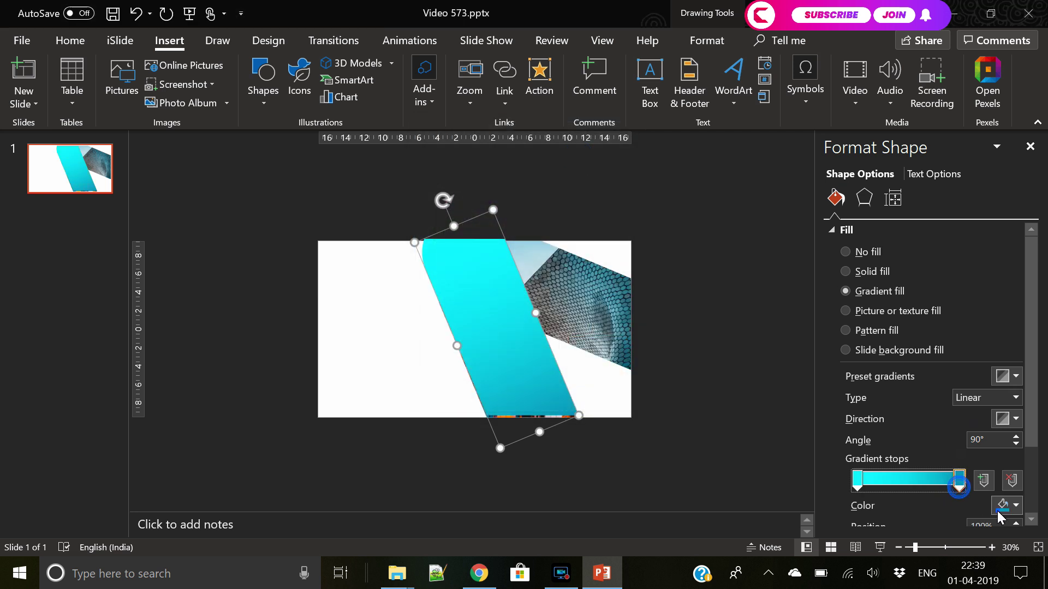
left_click(1003, 505)
left_click(936, 449)
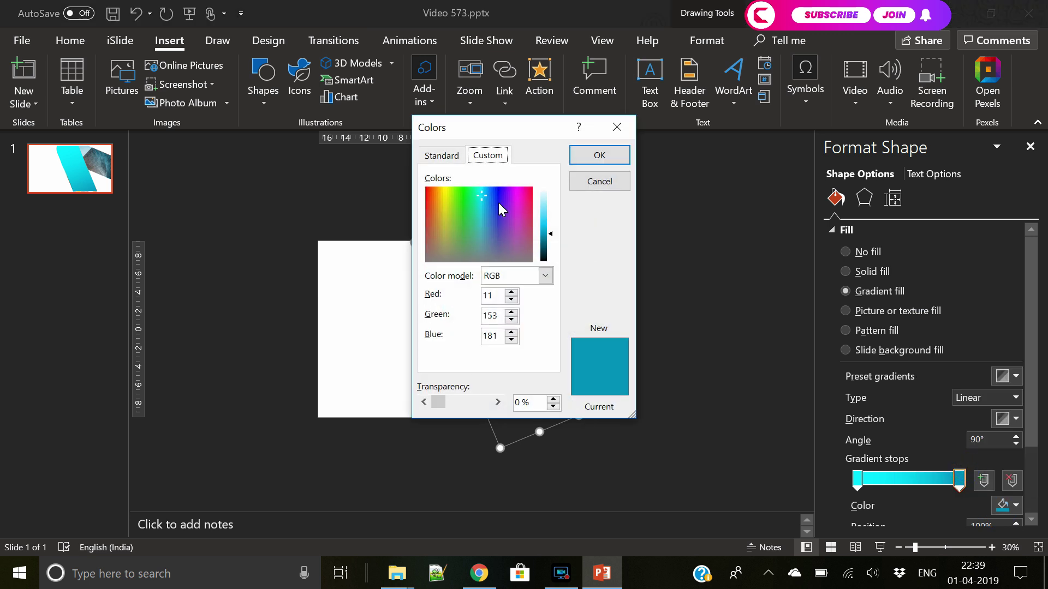
left_click(441, 155)
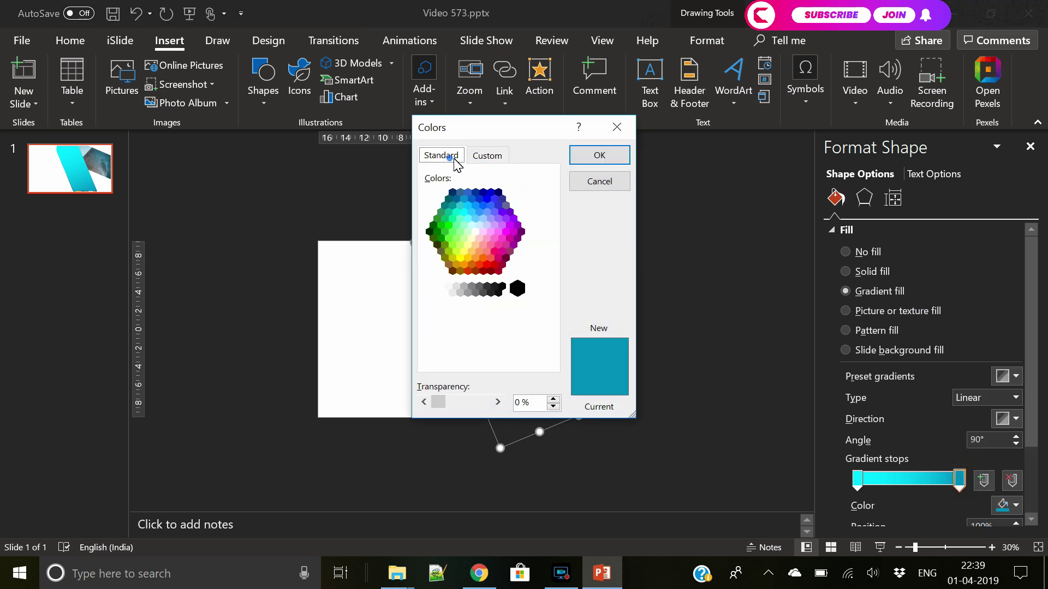
left_click(486, 200)
left_click(610, 152)
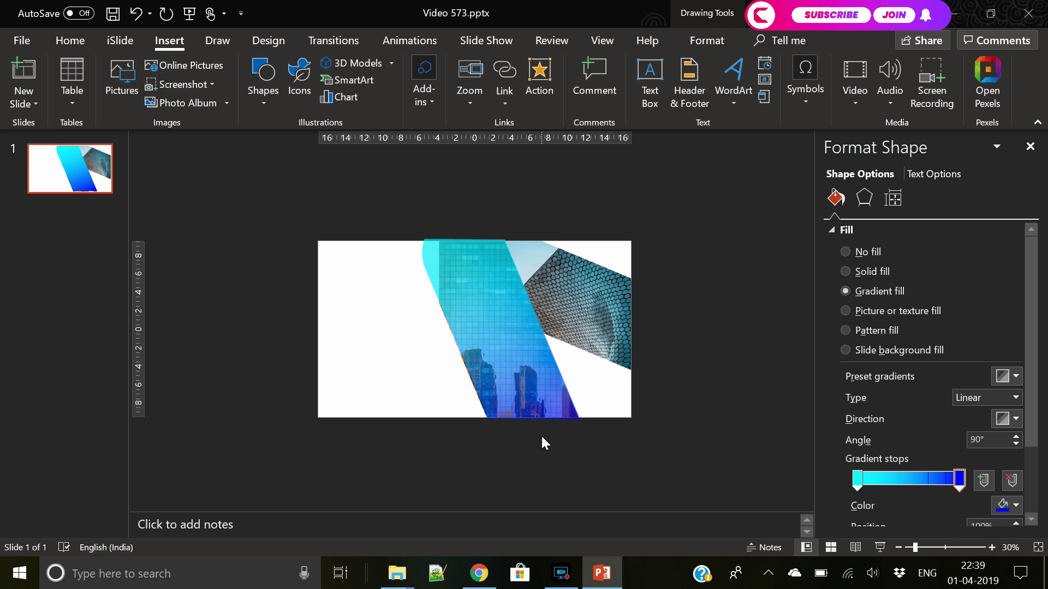
Step: Compare the cyan-to-blue gradient with the orange-and-teal one using undo/redo, keeping cyan-to-blue
left_click(585, 452)
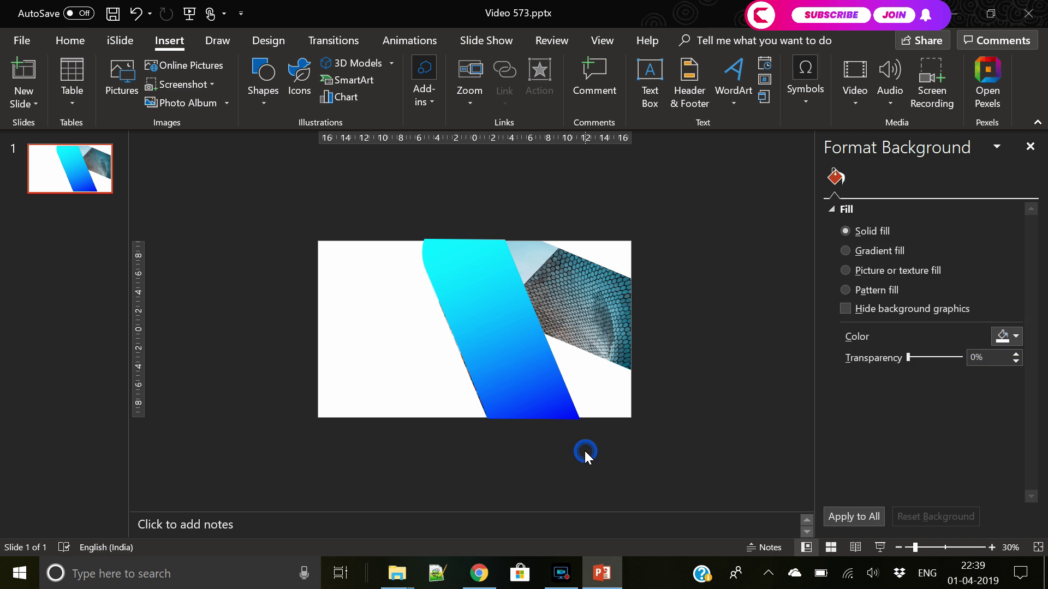
left_click(516, 362)
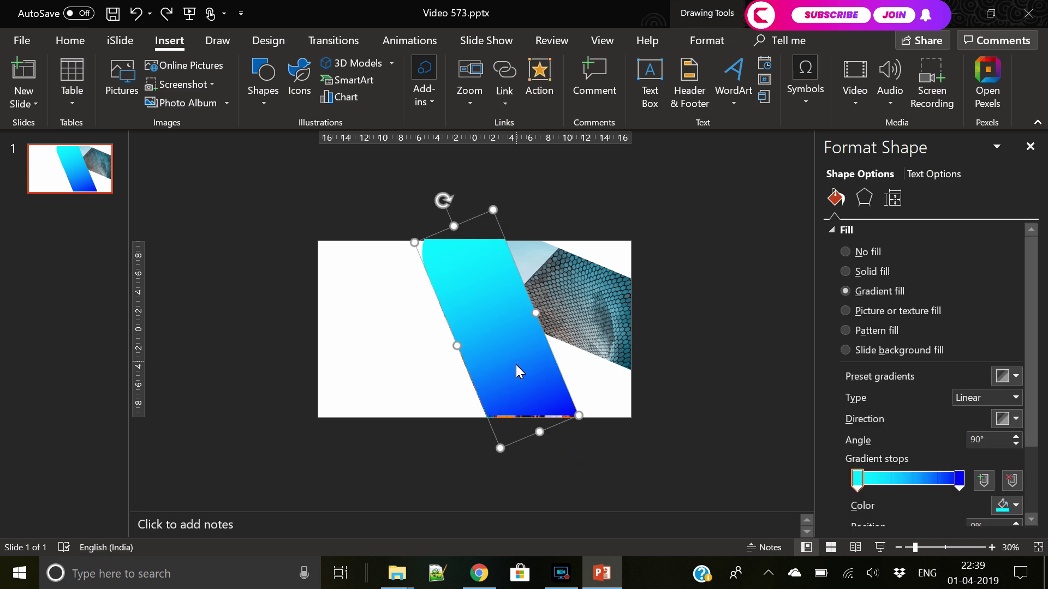
key("ctrl+z")
key("ctrl+z")
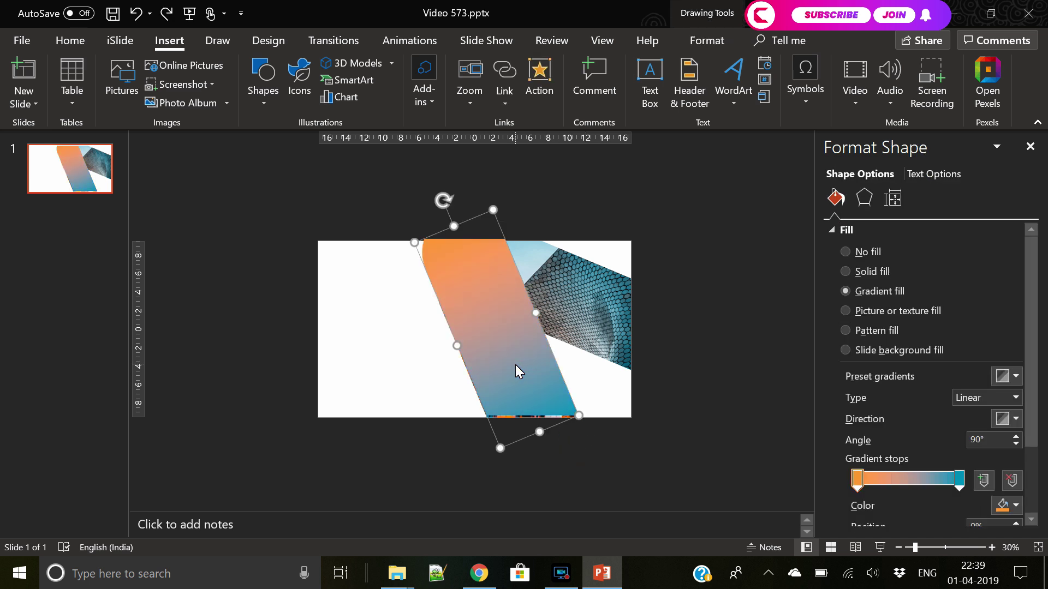
key("ctrl+y")
key("ctrl+y")
key("ctrl+y")
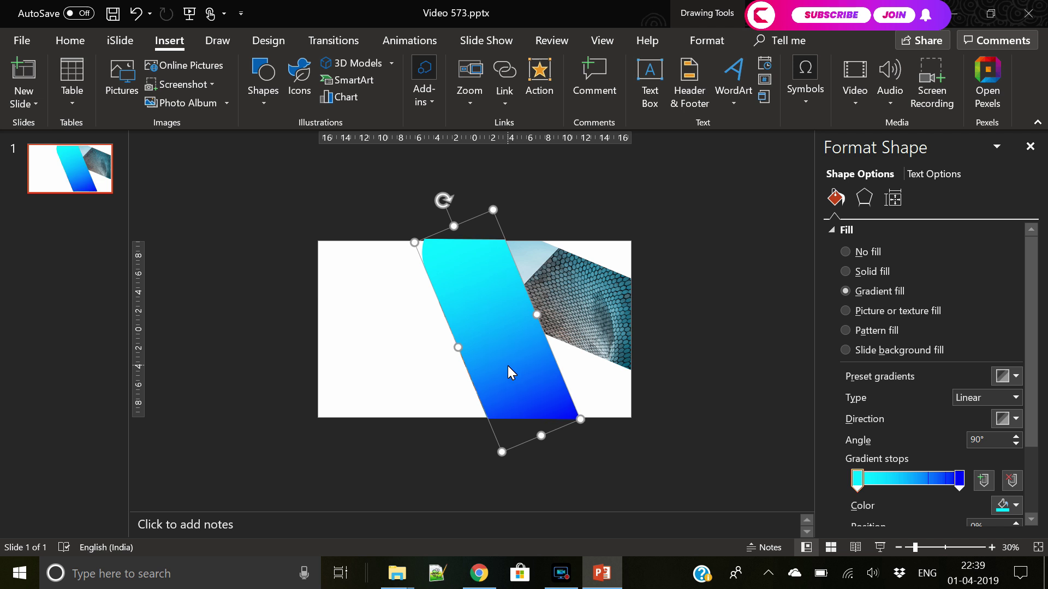
key("ctrl+z")
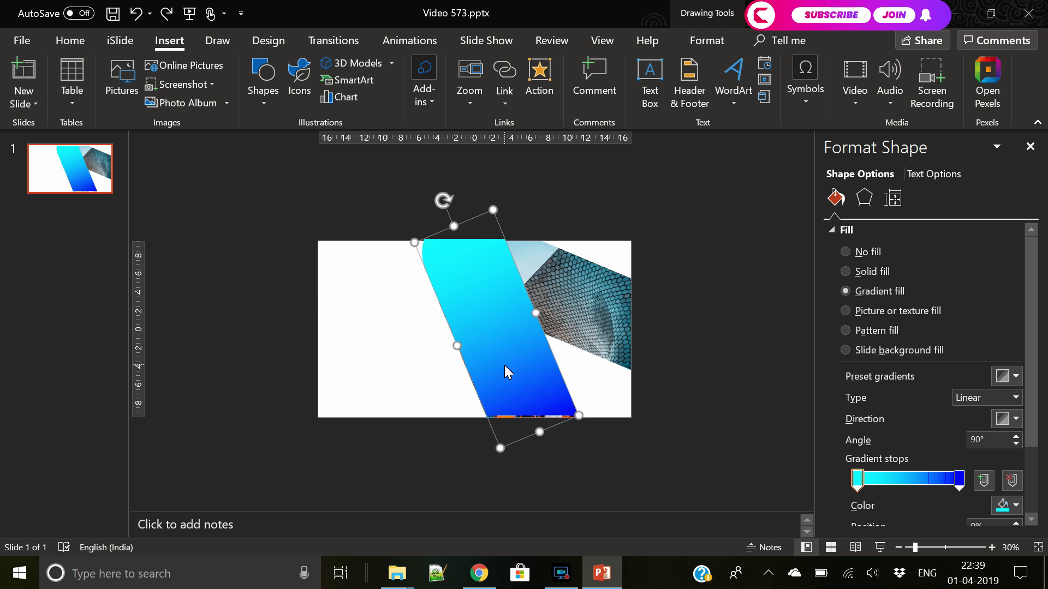
left_click(491, 338)
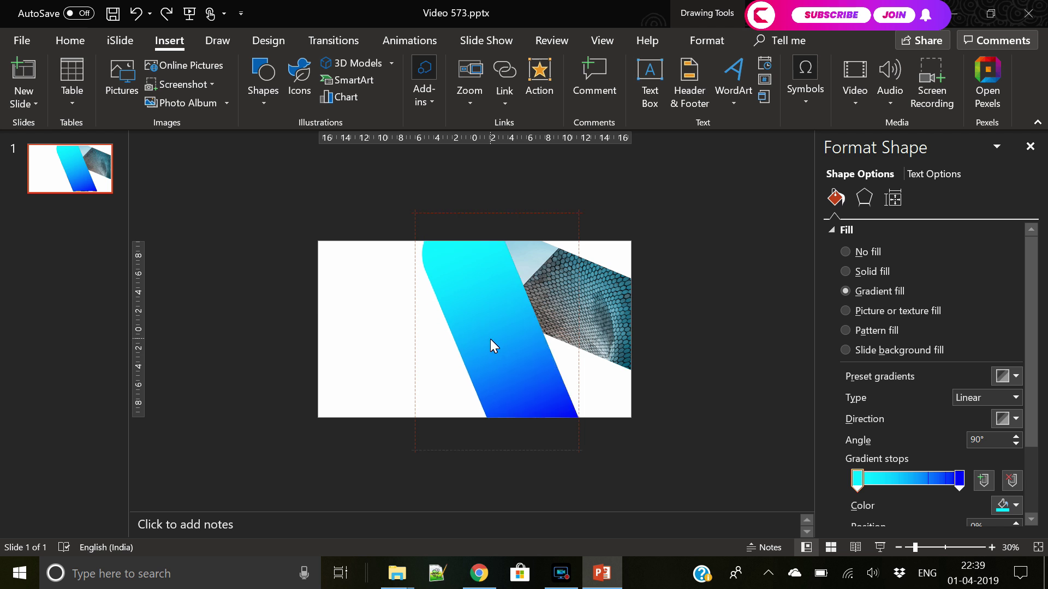
left_click(642, 479)
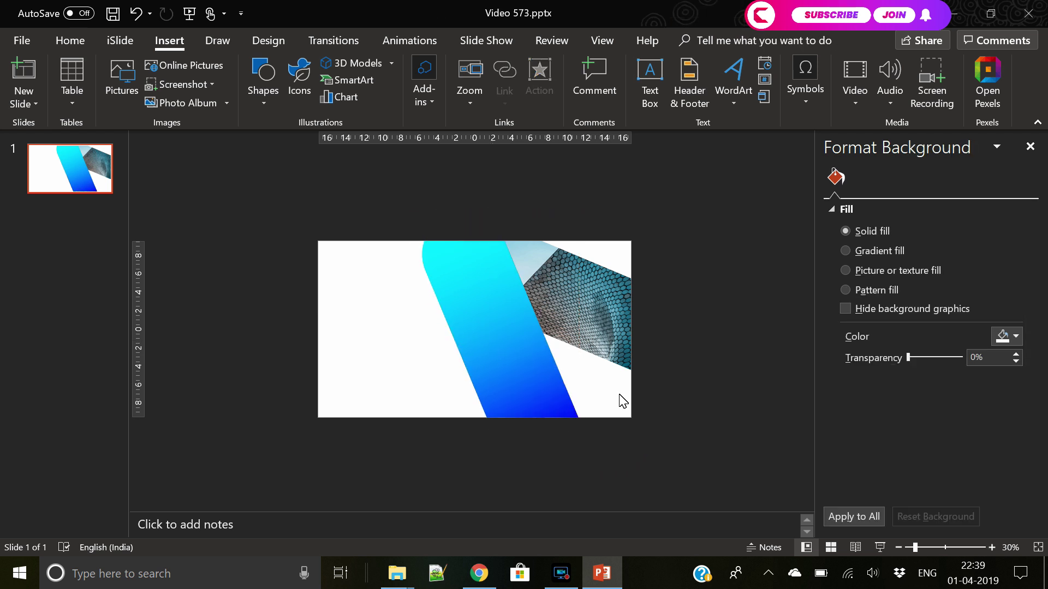
Step: Lower the transparency sliders on the left band's gradient stops, then check the facade band's fill settings
left_click(524, 348)
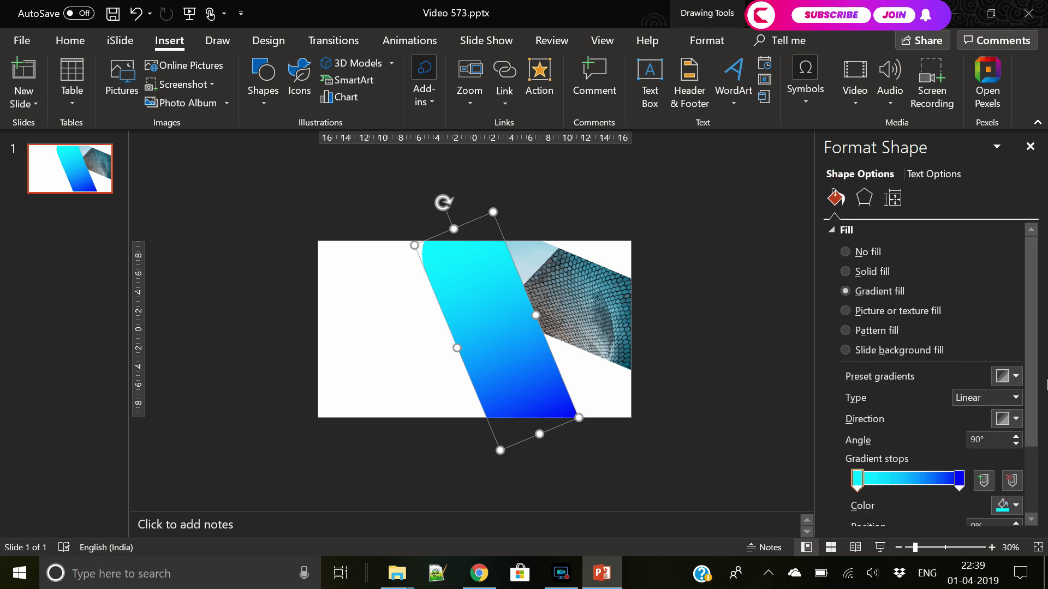
scroll(896, 449, "down", 1)
scroll(910, 459, "down", 3)
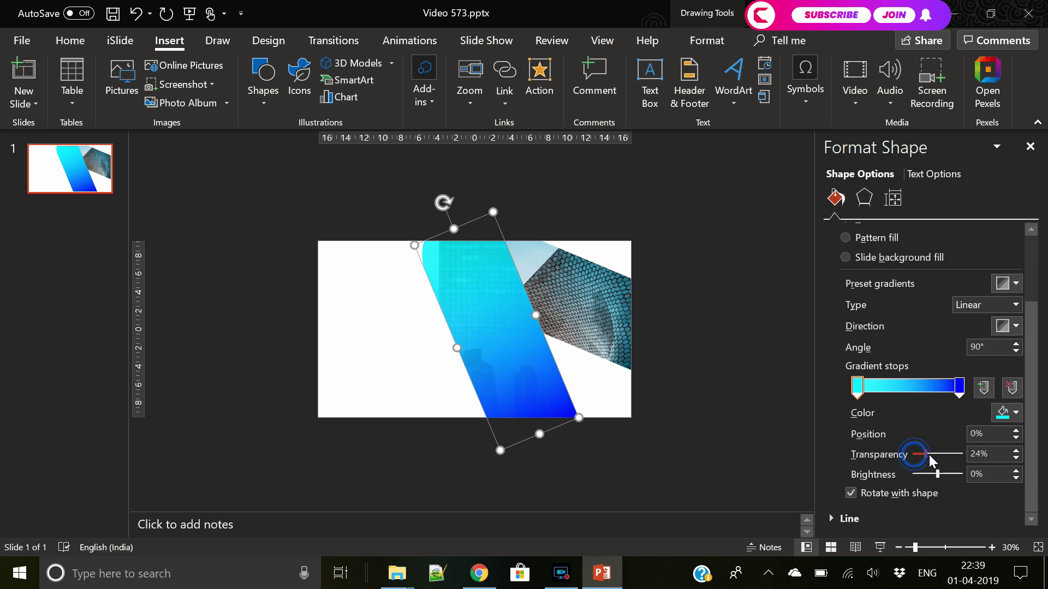
left_click_drag(929, 454, 915, 459)
left_click(956, 393)
left_click(673, 406)
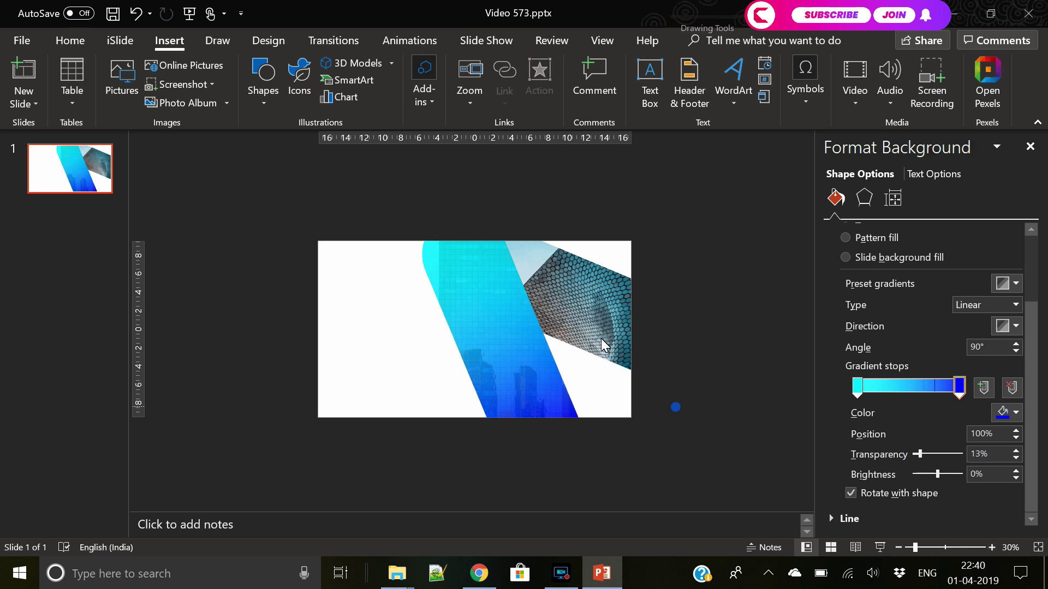
left_click(583, 311)
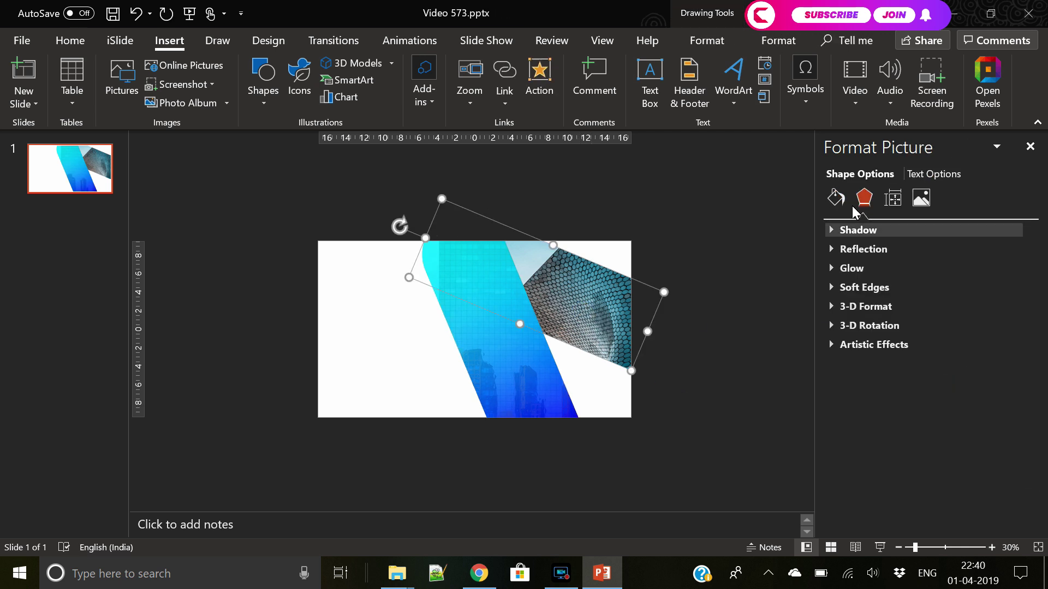
left_click(835, 197)
left_click(680, 348)
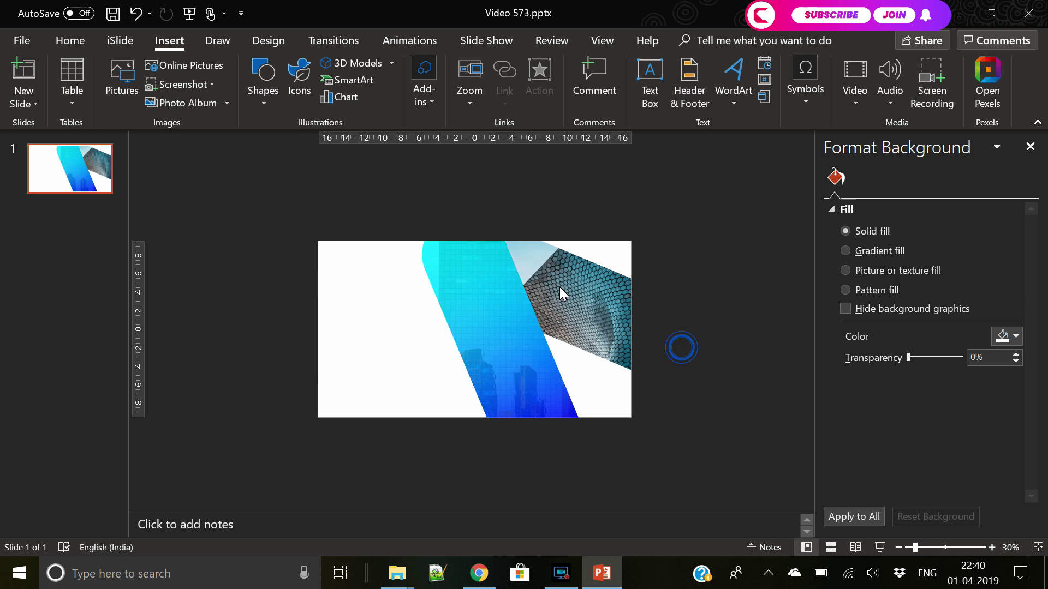
Step: Paste a gradient copy onto the hexagon band, set Direction to 225°, and shift its blue stop inward
left_click(559, 287)
key("ctrl+v")
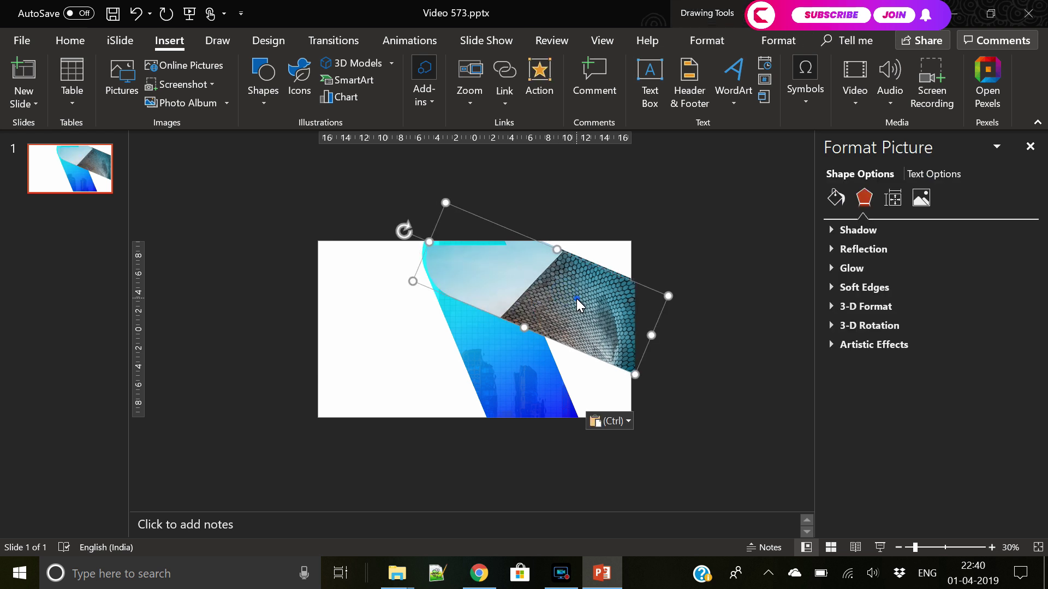
left_click(573, 298)
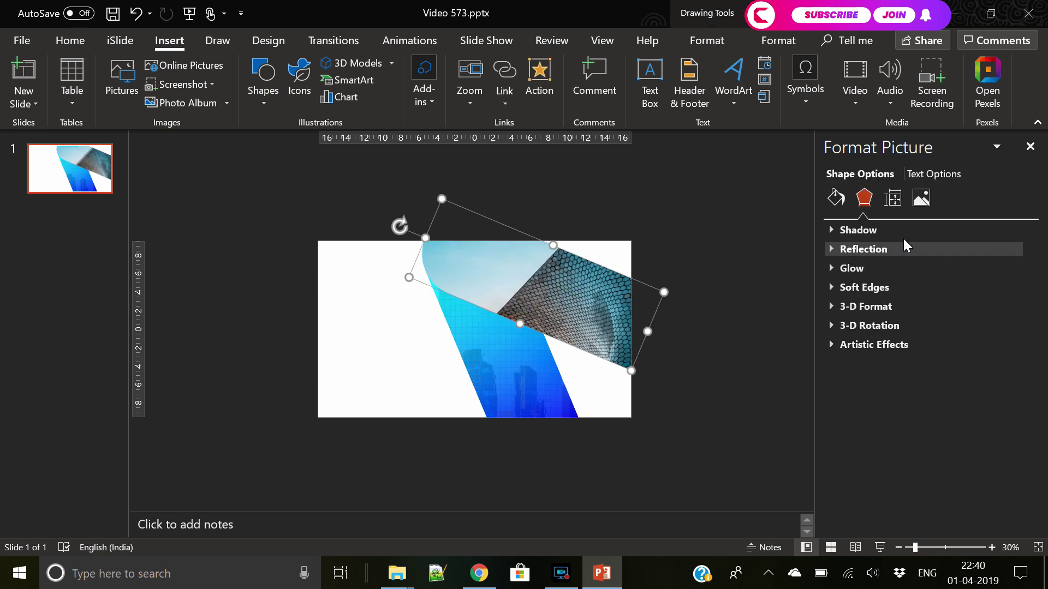
left_click(835, 198)
left_click(869, 291)
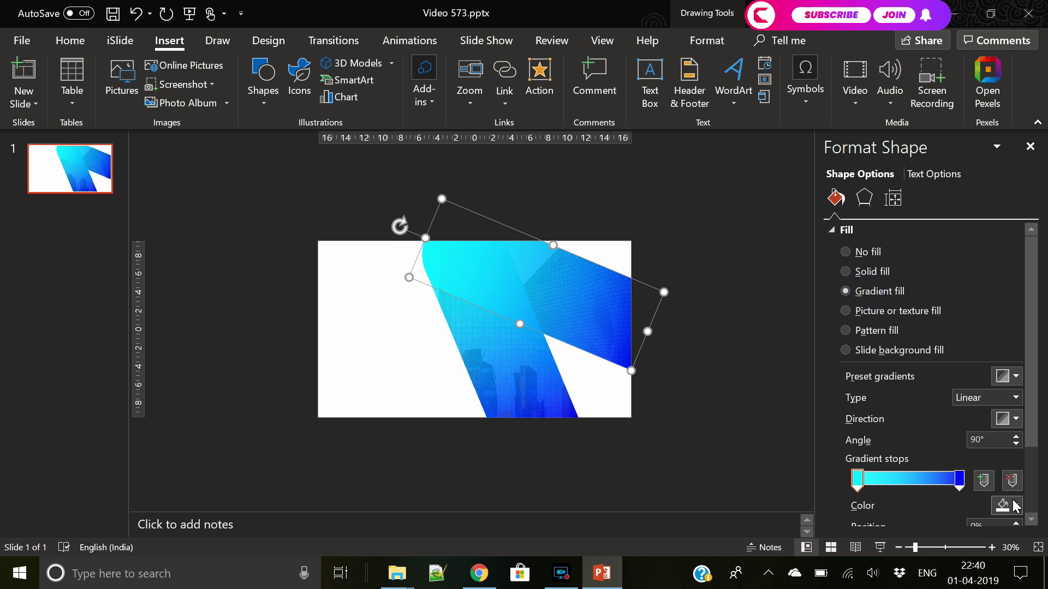
left_click(1015, 420)
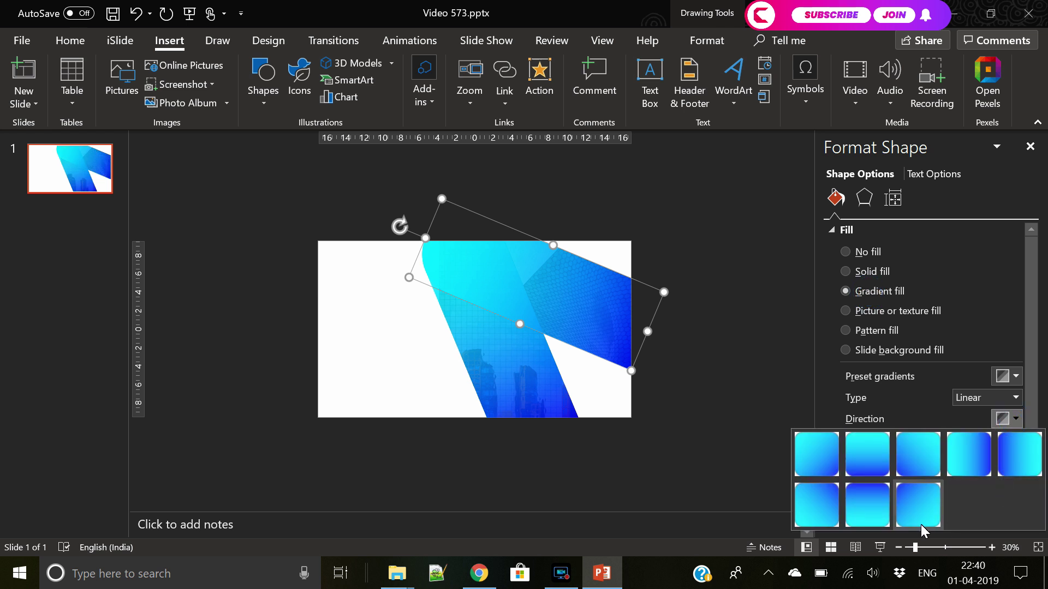
left_click(915, 507)
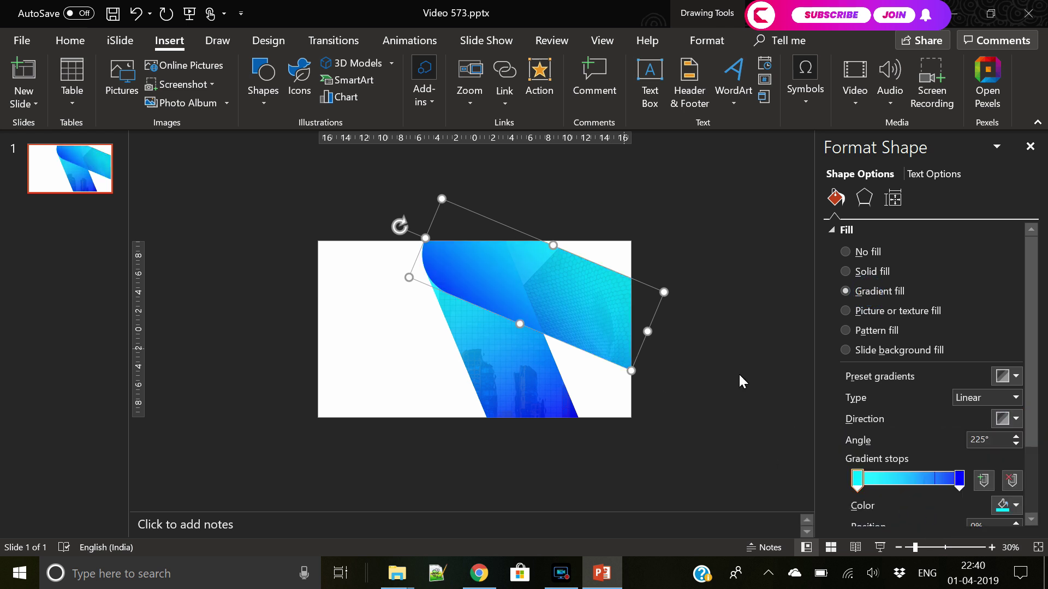
left_click_drag(960, 480, 929, 481)
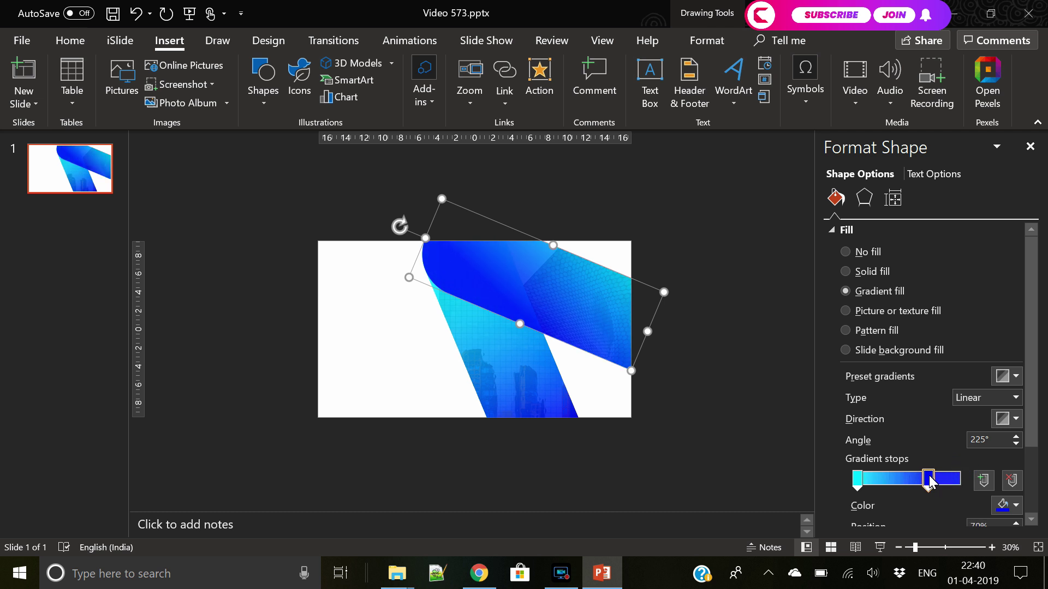
Step: Send the gradient copy, then the hexagon photo, to the back
right_click(588, 278)
left_click(636, 391)
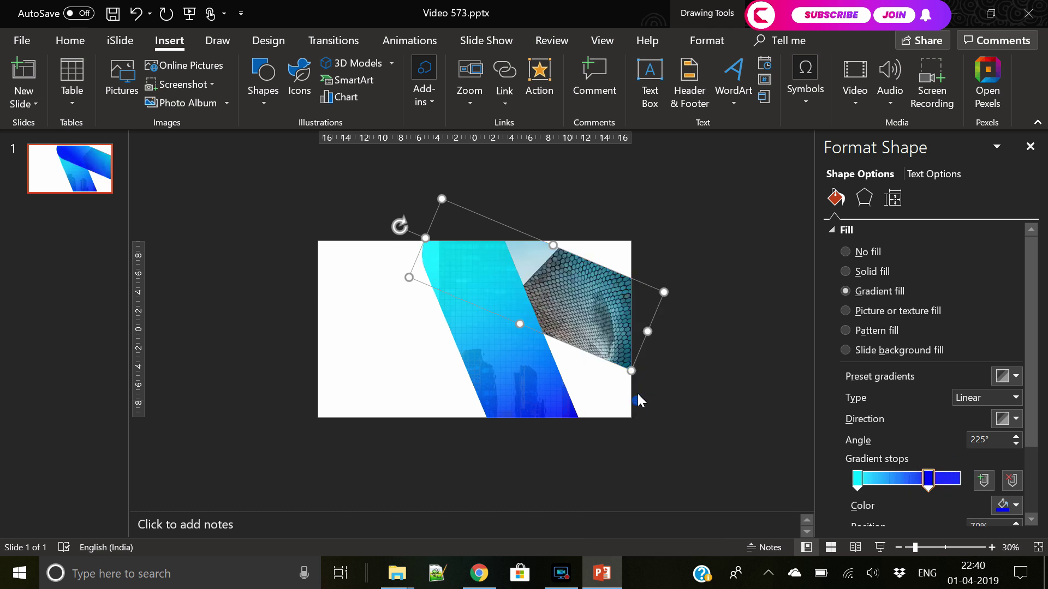
right_click(602, 317)
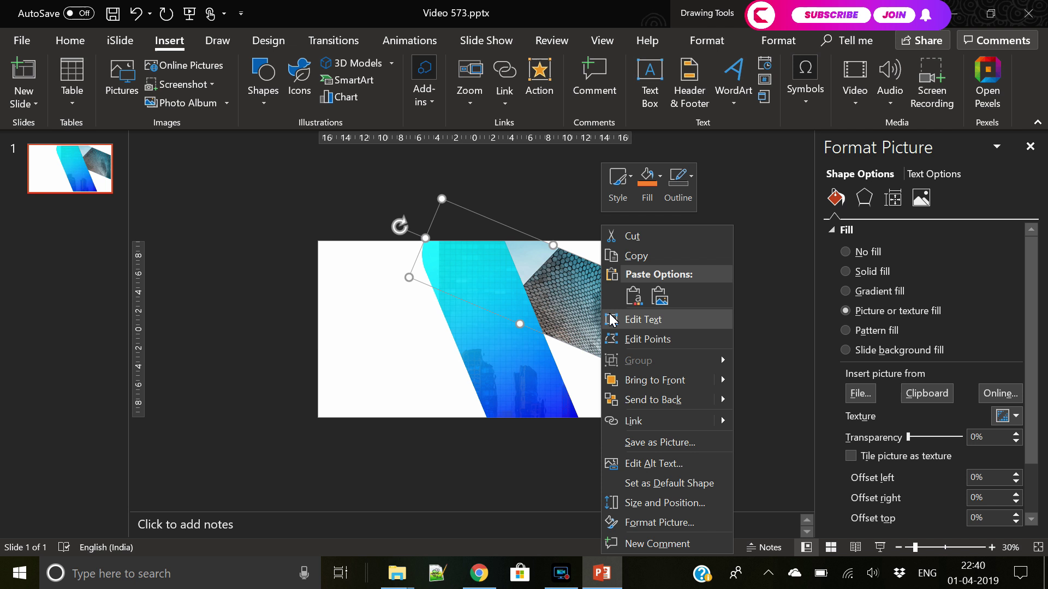
left_click(655, 393)
left_click(685, 369)
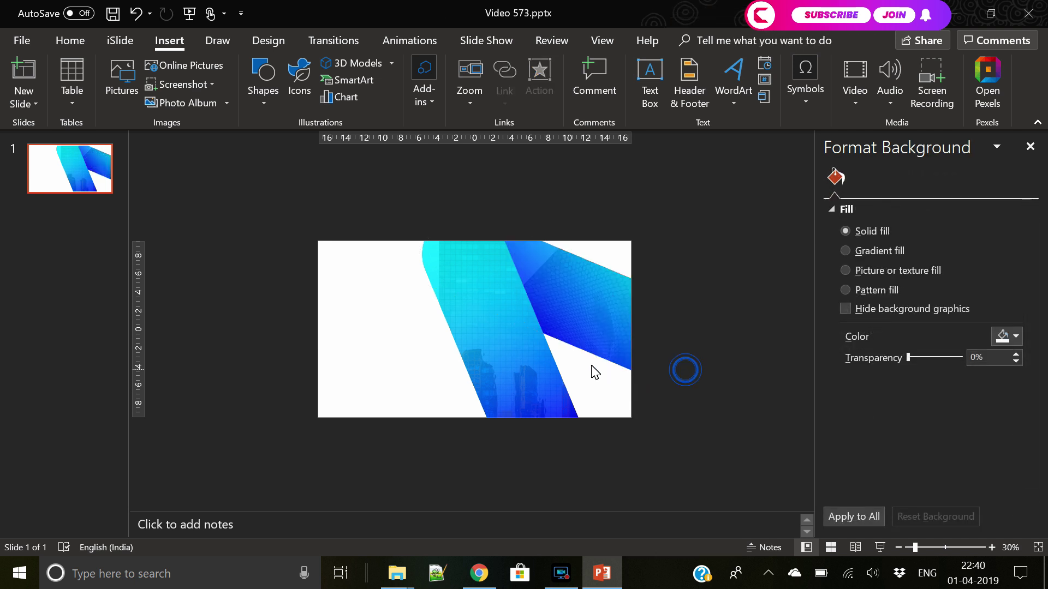
Step: Move the left band's blue end stop and the right band's cyan start stop inward
left_click(522, 318)
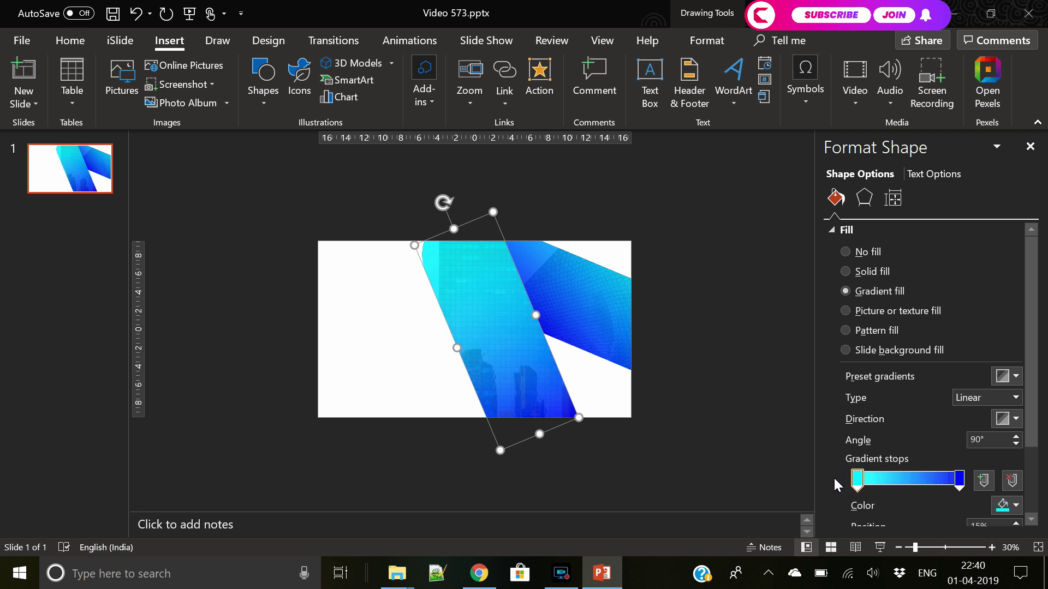
left_click(959, 483)
left_click_drag(959, 483, 947, 483)
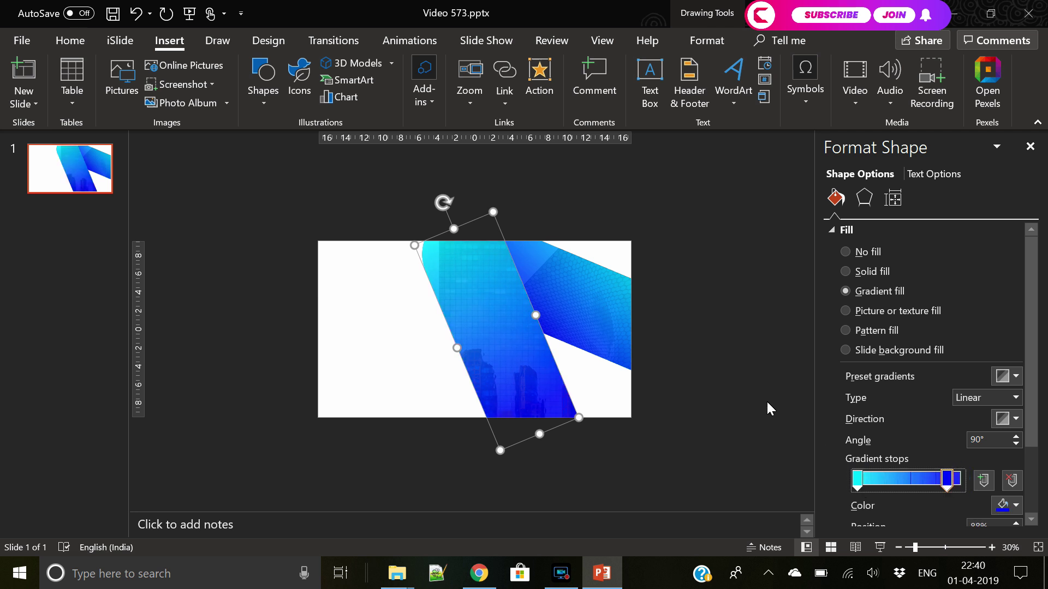
left_click(629, 332)
left_click_drag(857, 483, 888, 493)
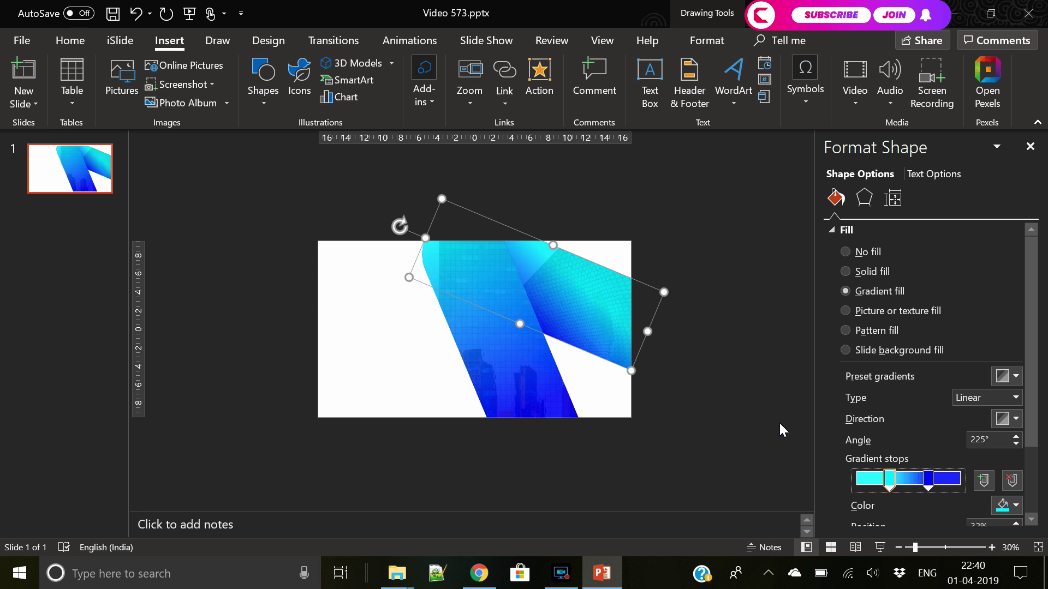
left_click(759, 412)
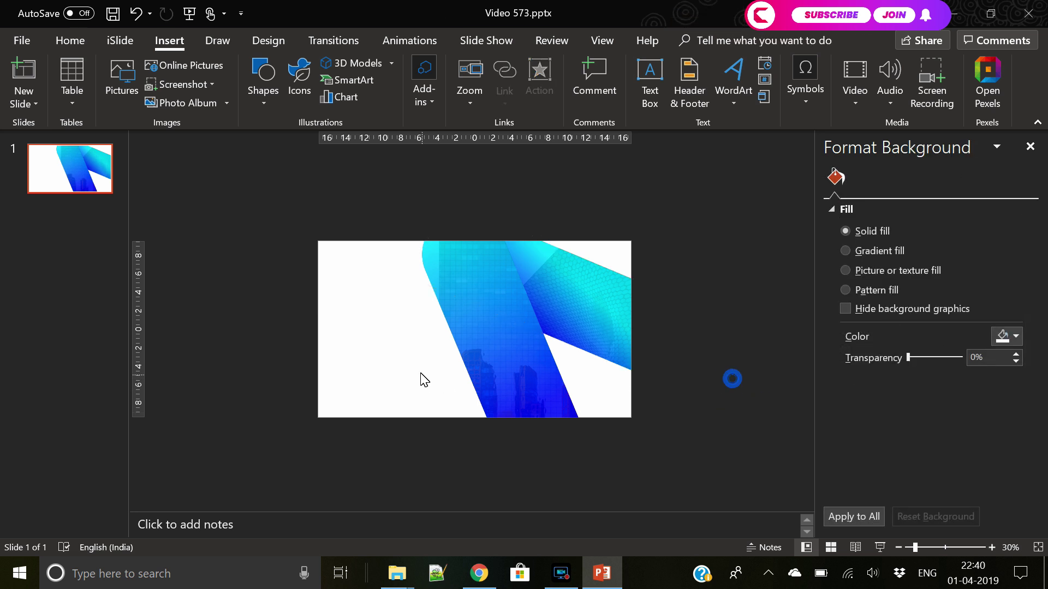
Step: Close the Format Background pane and drag out an empty text box left of the blue photo bands
left_click(386, 350)
left_click(992, 547)
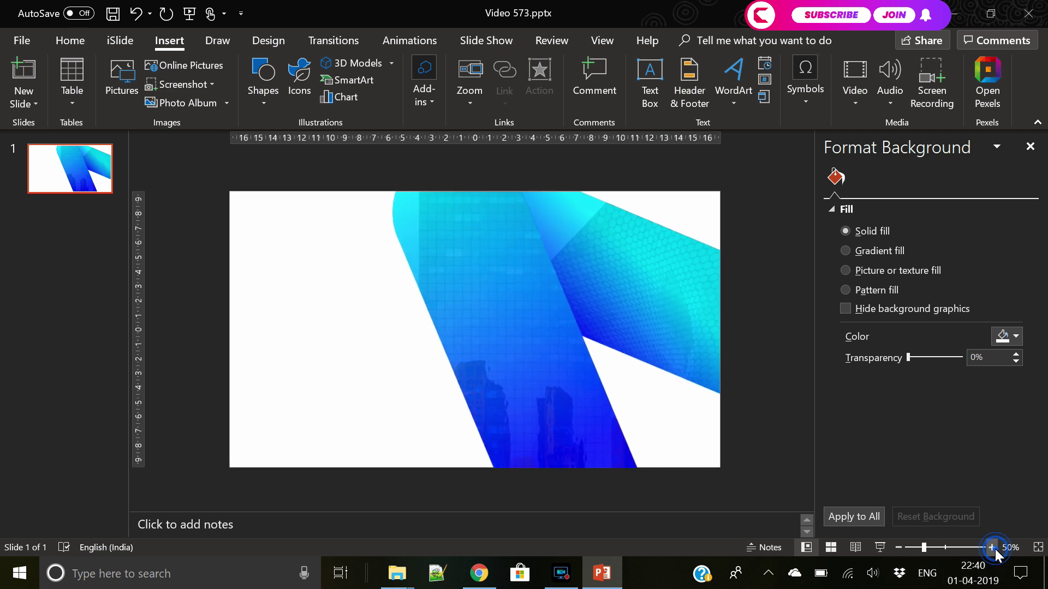
left_click(991, 547)
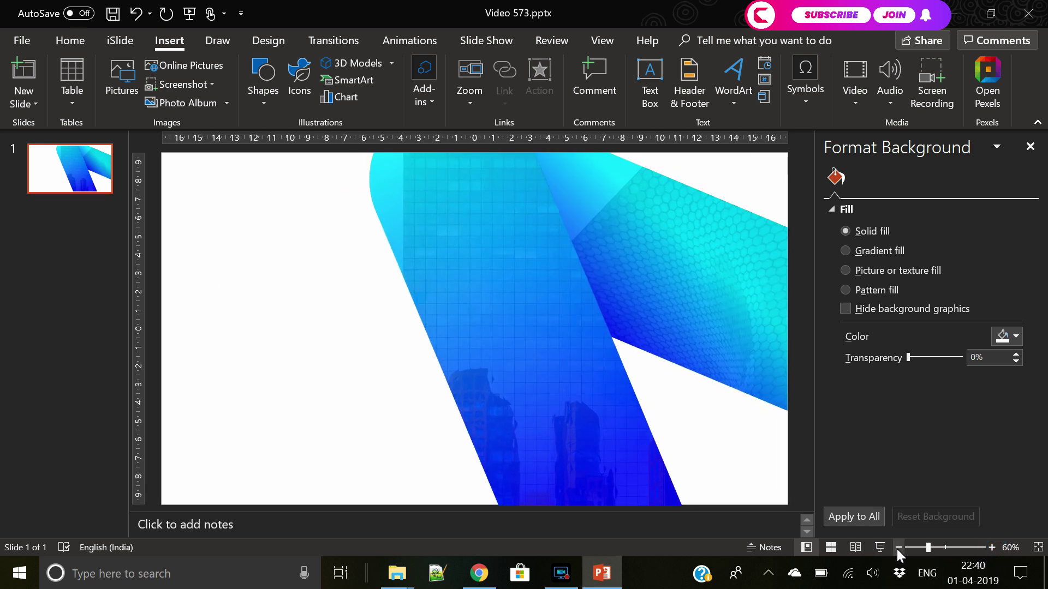
left_click(897, 548)
left_click(991, 547)
left_click(898, 547)
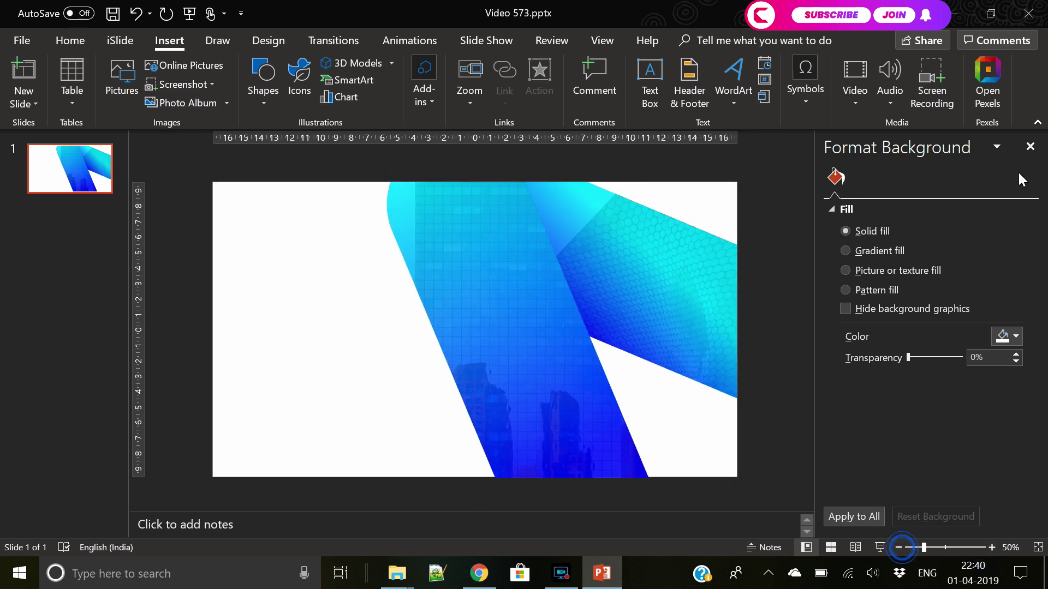
left_click(1030, 146)
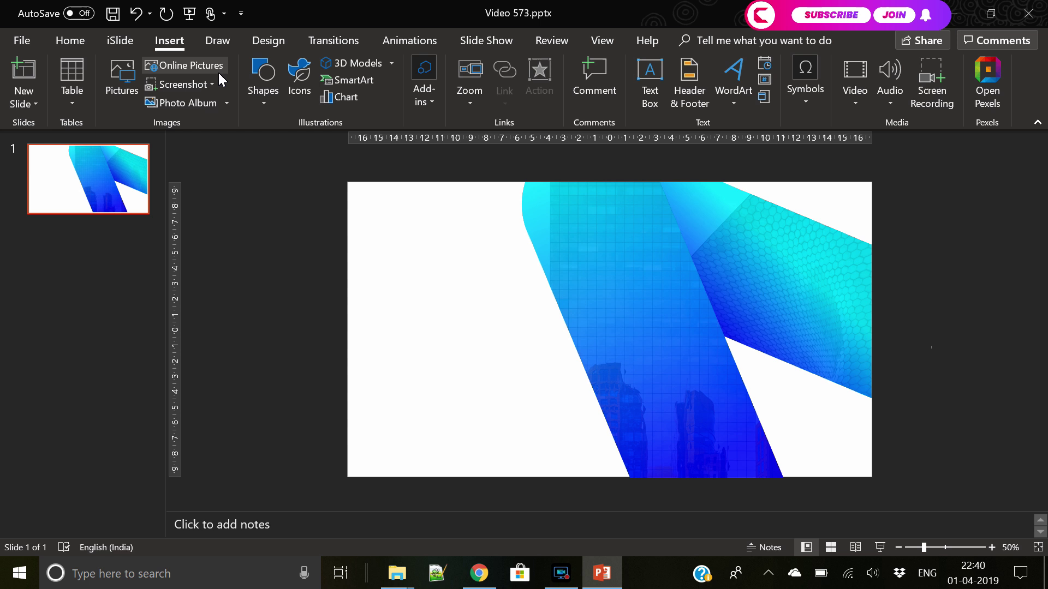
left_click(650, 86)
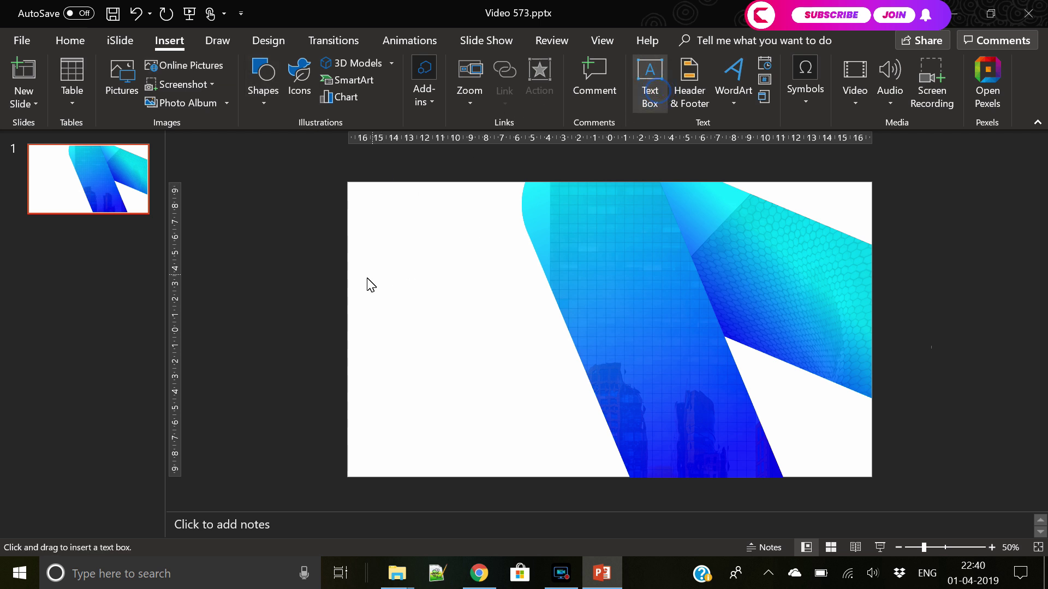
left_click_drag(377, 282, 514, 330)
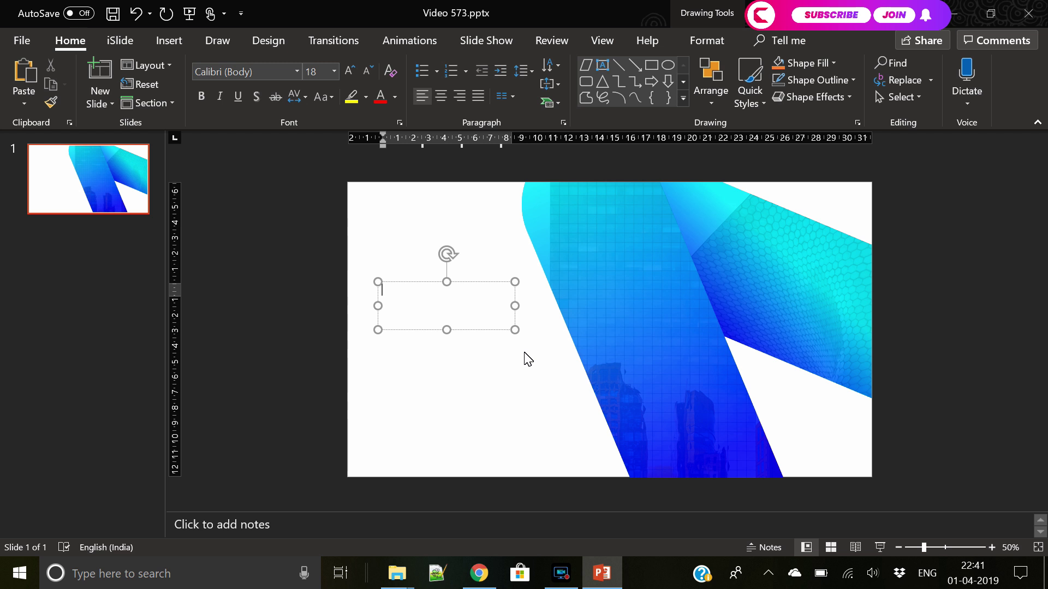
type("co")
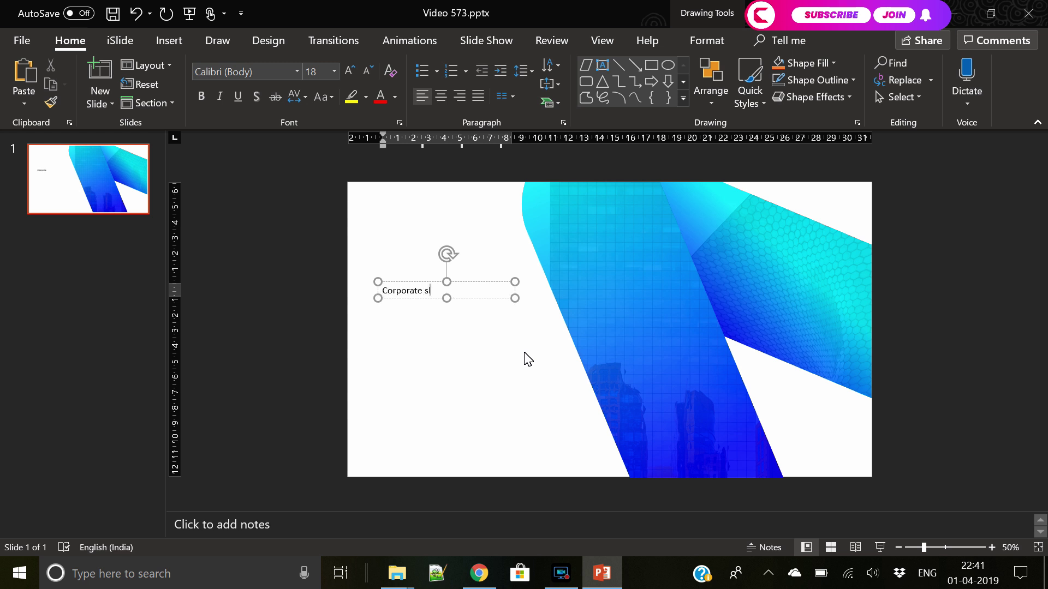
Step: Set the heading text's font to Oswald Light
key("ctrl+a")
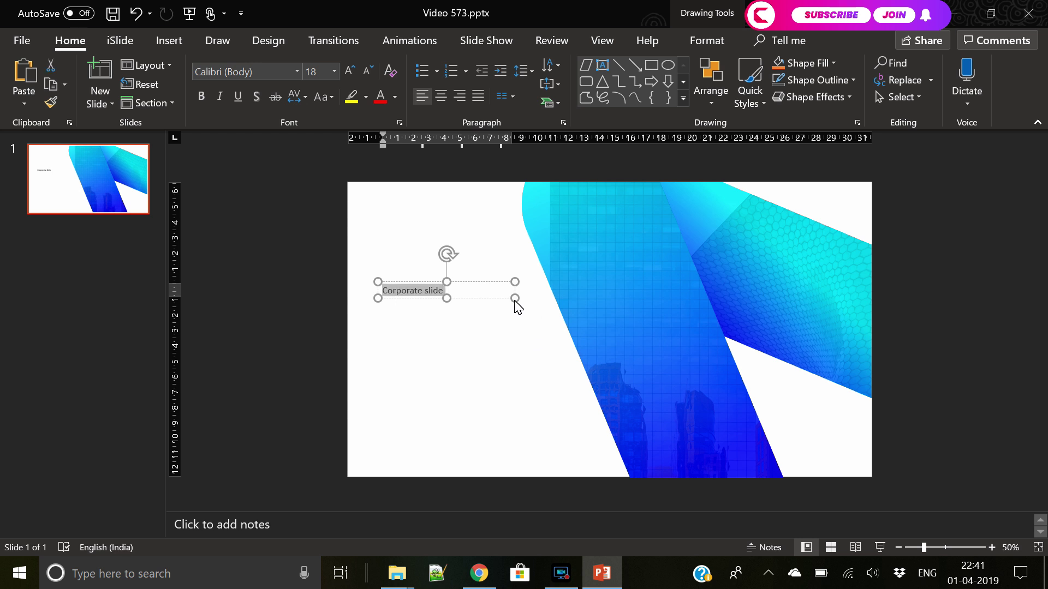
left_click(266, 73)
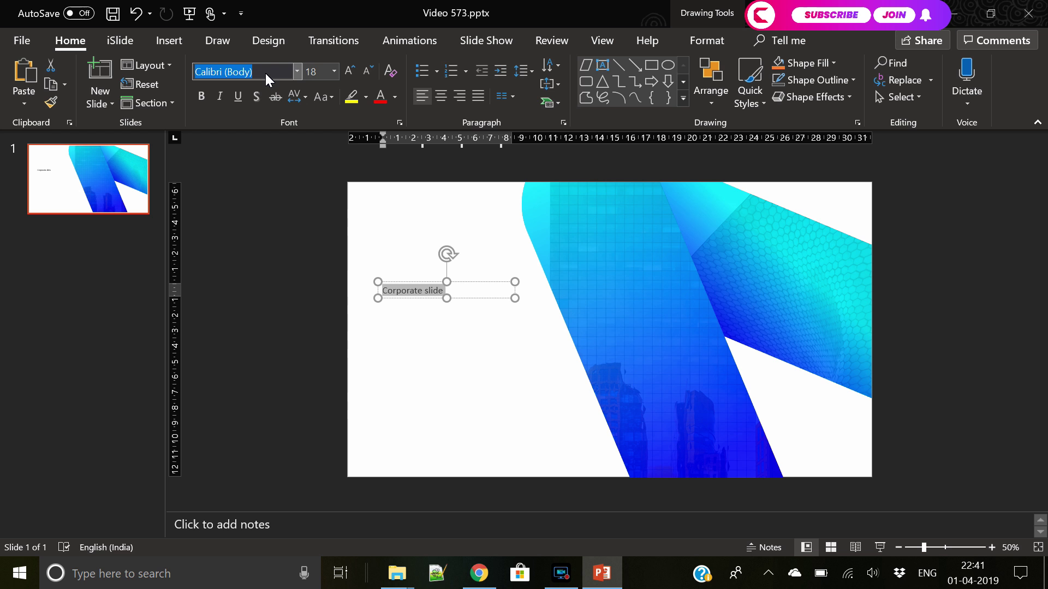
type("Oswald")
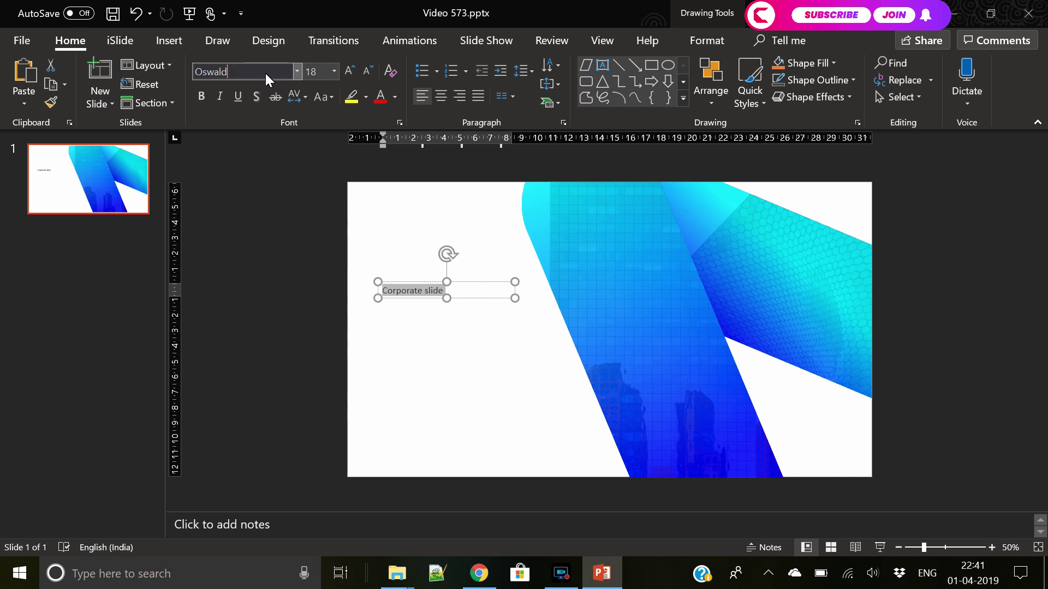
key("Return")
left_click(265, 73)
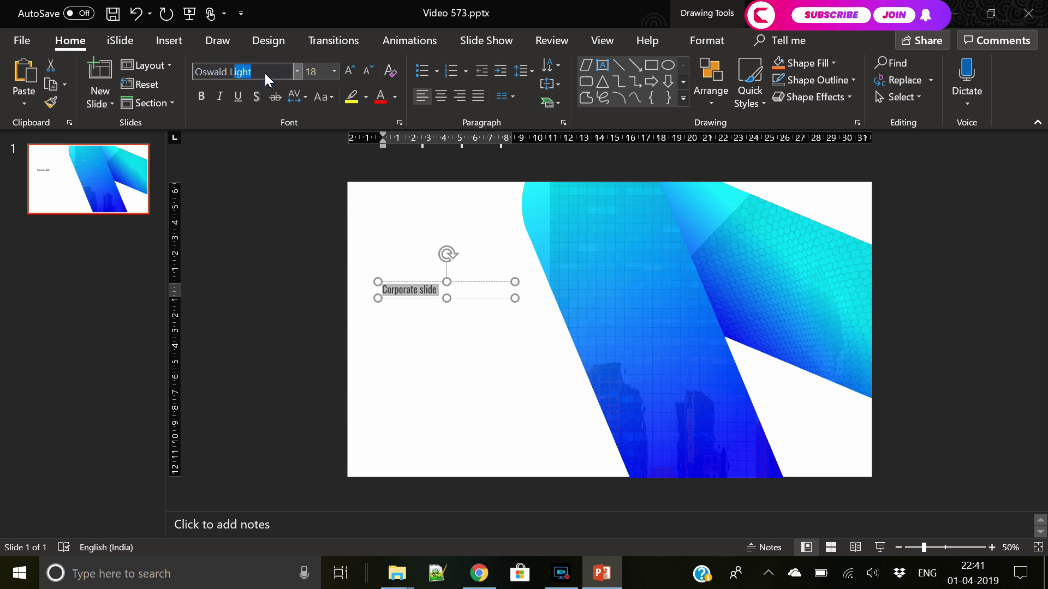
key("Return")
Step: Make the heading uppercase at 36 pt and move it up and left
left_click(322, 97)
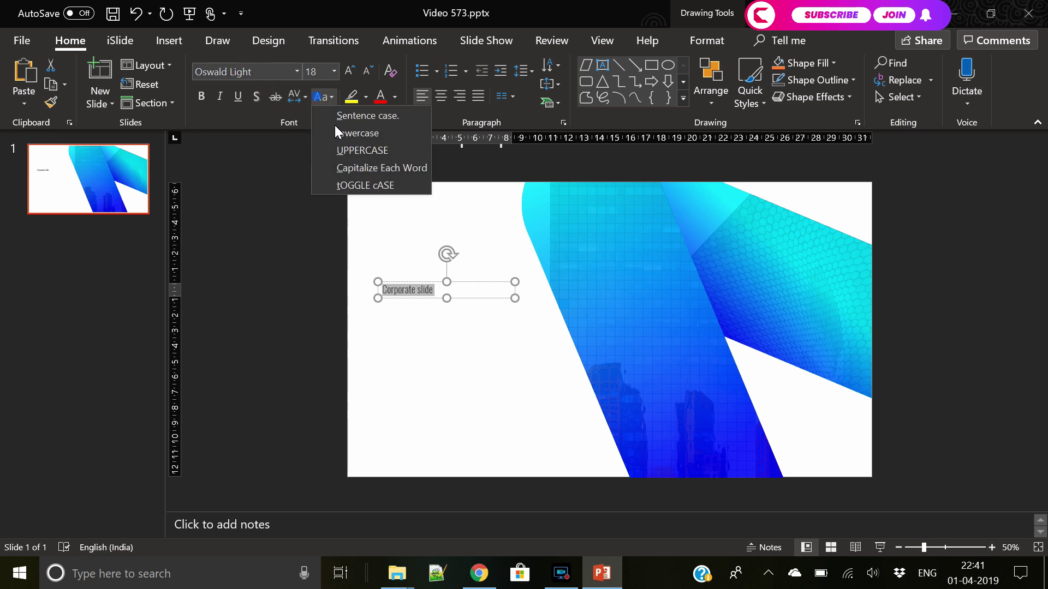
left_click(342, 151)
left_click(347, 71)
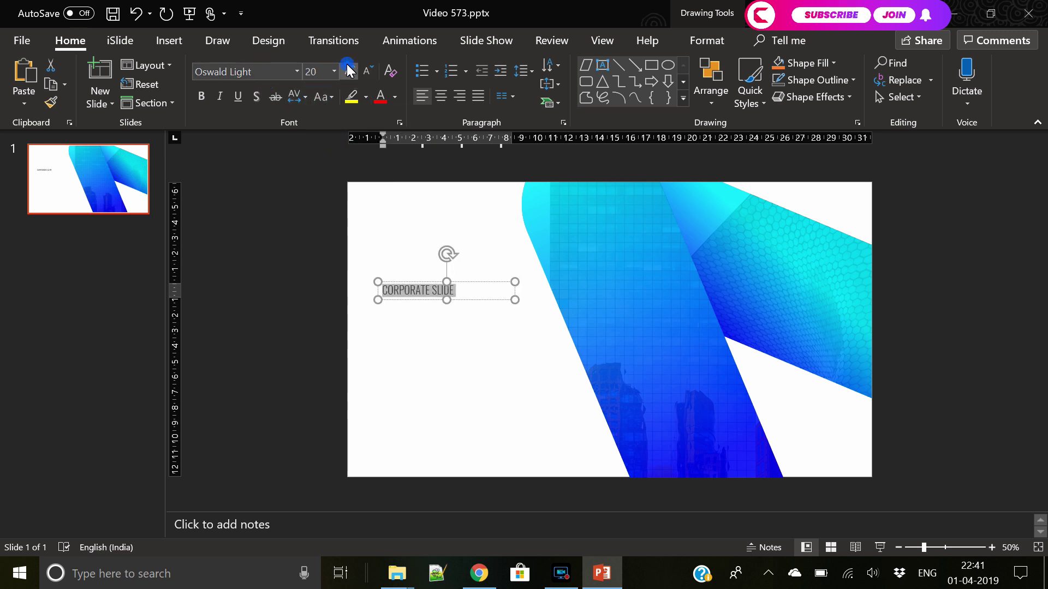
left_click(349, 70)
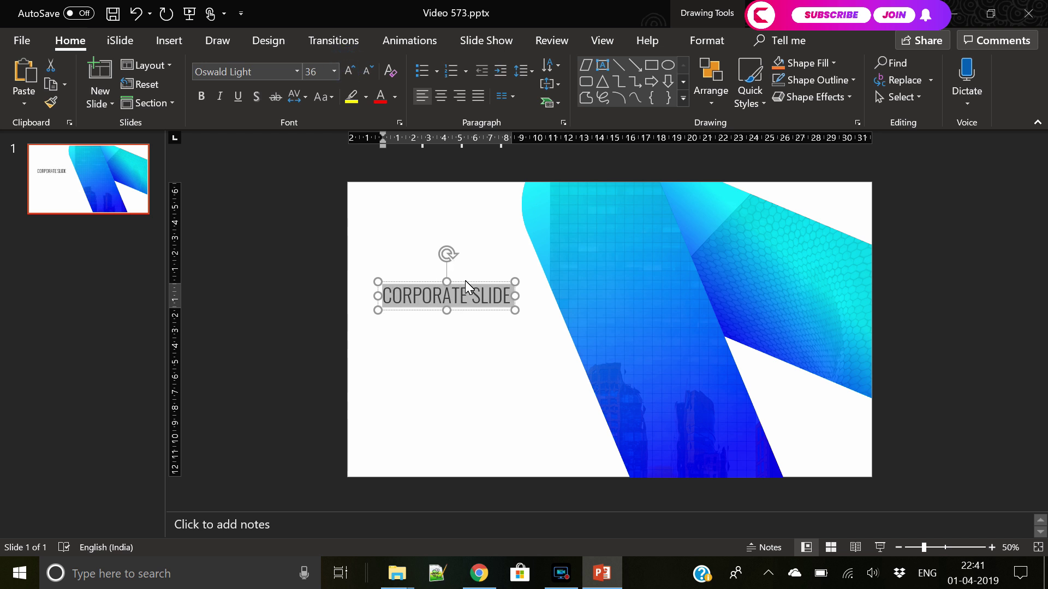
left_click_drag(465, 281, 453, 268)
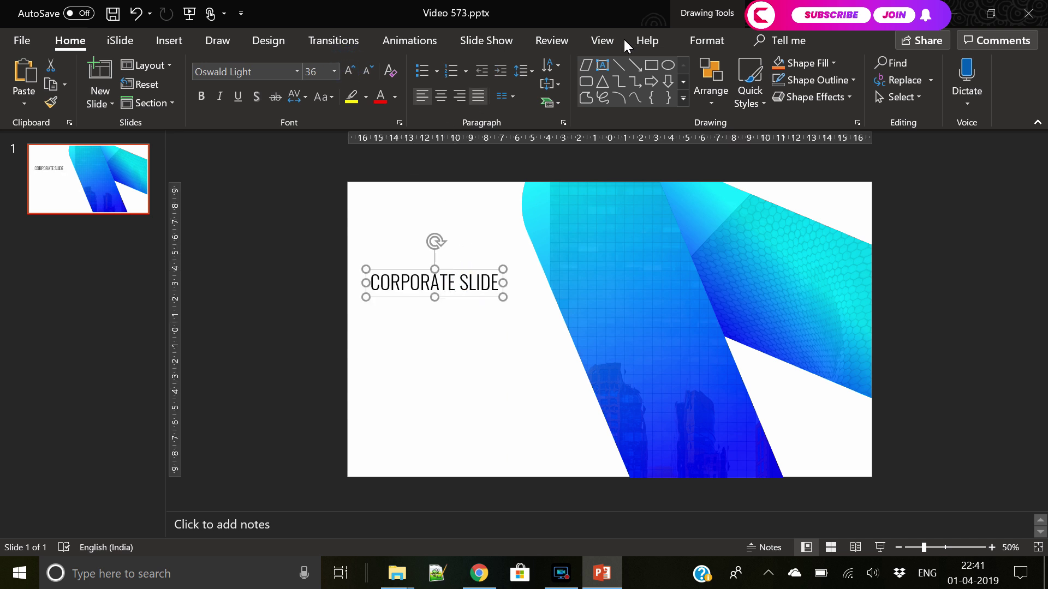
left_click(713, 41)
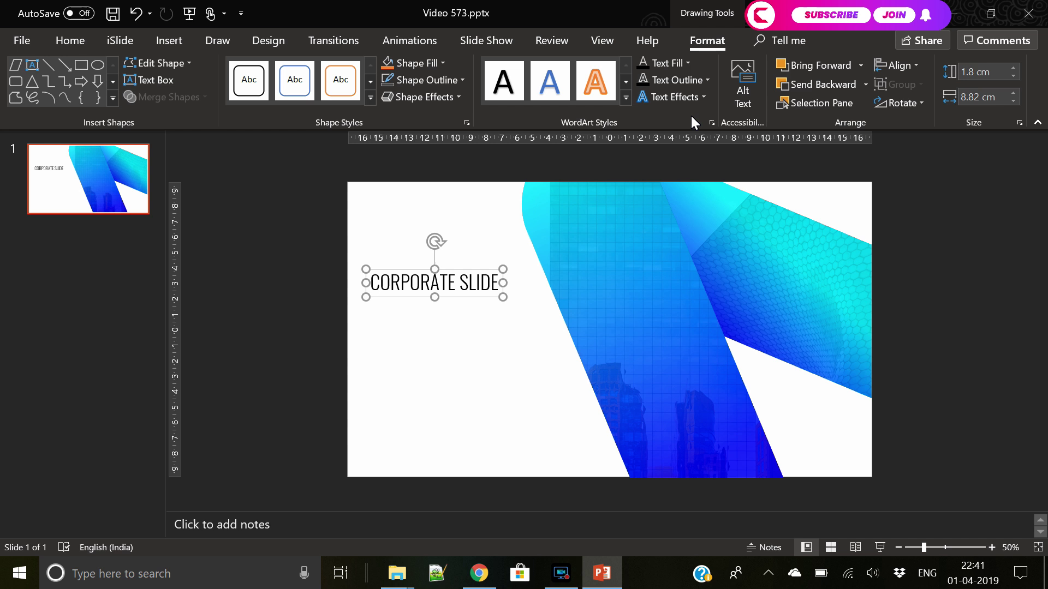
Step: Fill the heading text with a gradient and remove both middle stops for cyan-to-blue
left_click(711, 124)
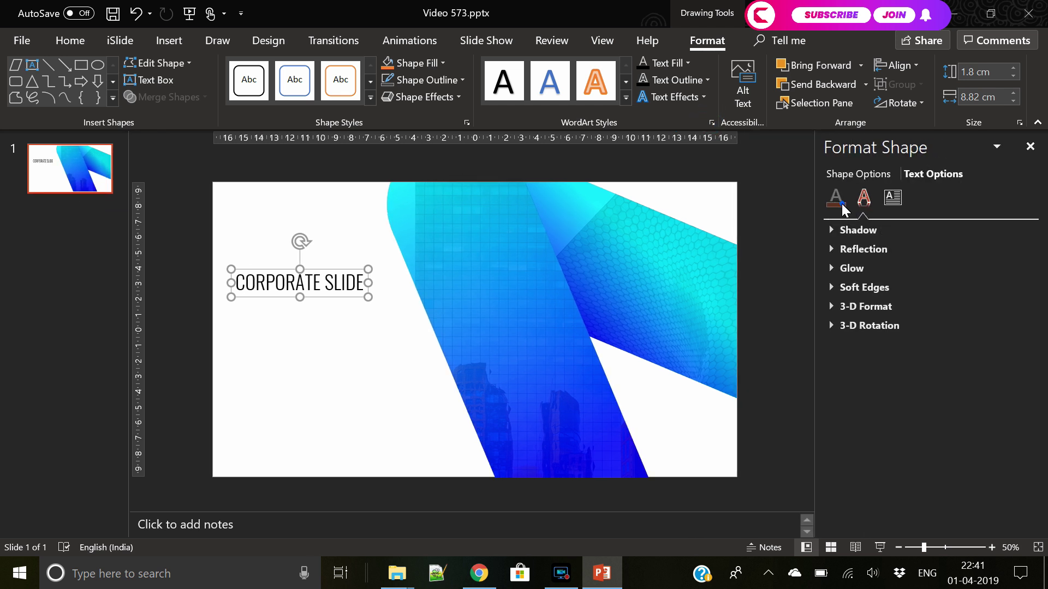
left_click(836, 199)
left_click(882, 292)
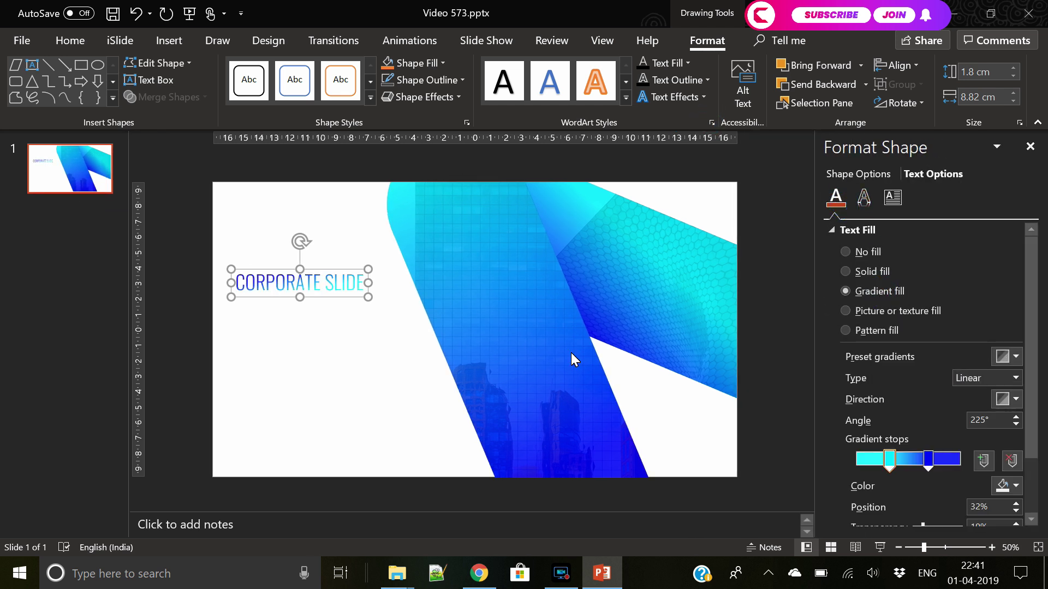
left_click_drag(891, 458, 761, 460)
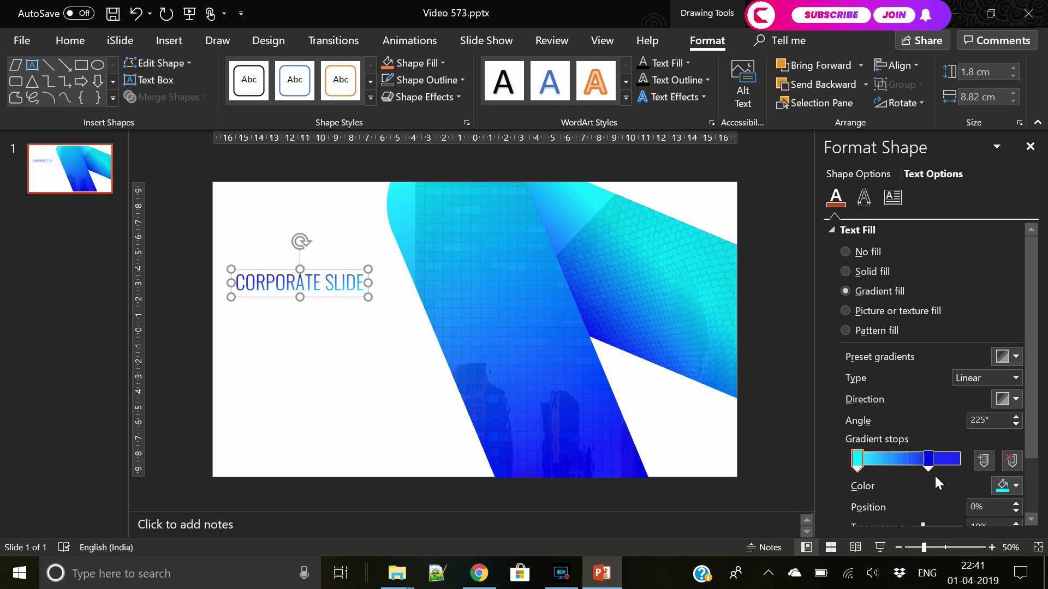
left_click_drag(928, 461, 1045, 468)
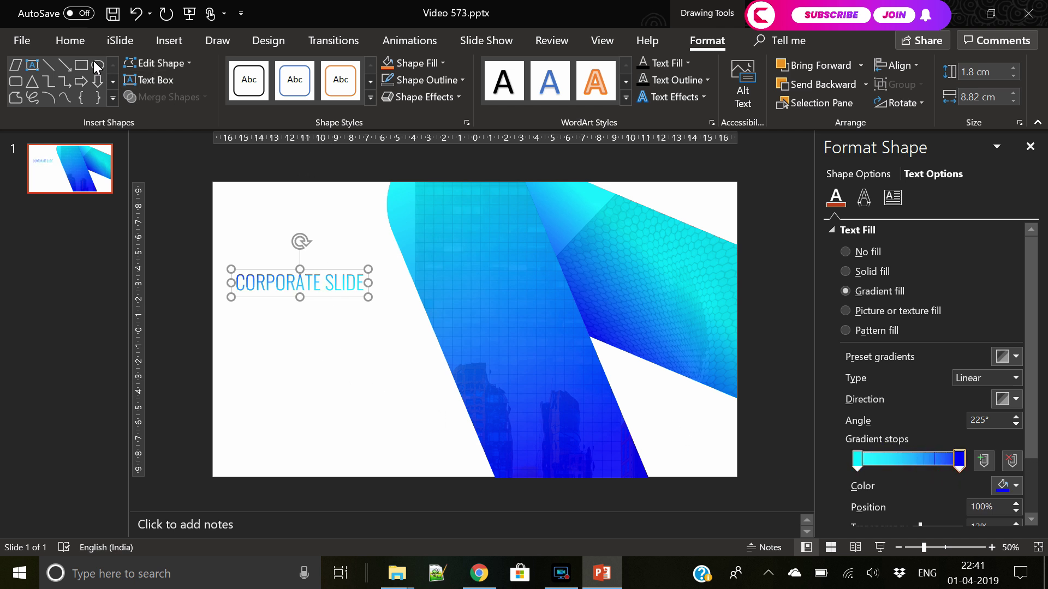
left_click(64, 41)
Step: Enlarge CORPORATE and widen the heading box so it fits on one line
left_click(348, 71)
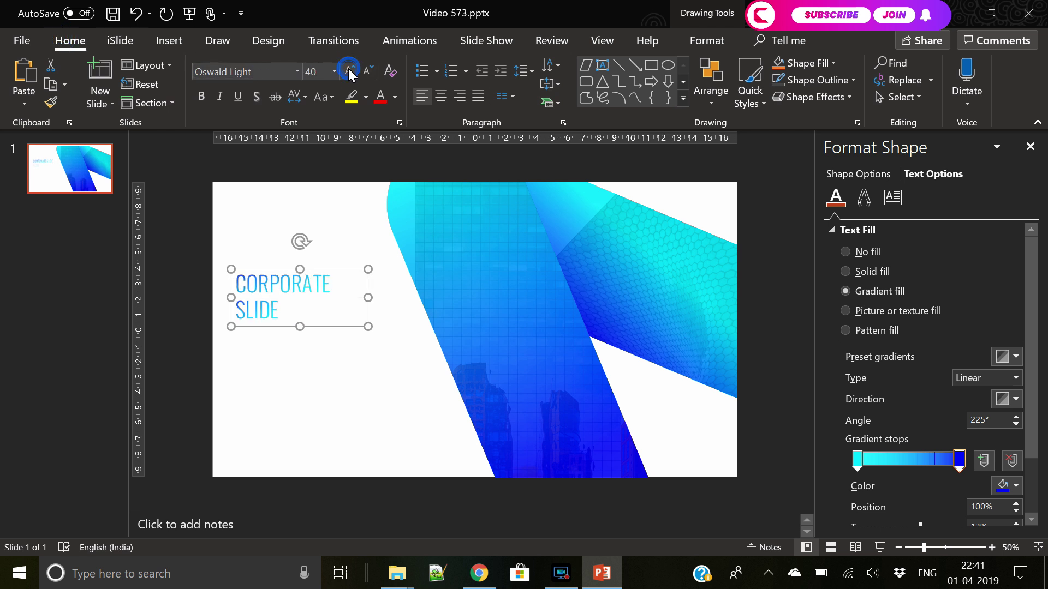
left_click_drag(343, 287, 233, 287)
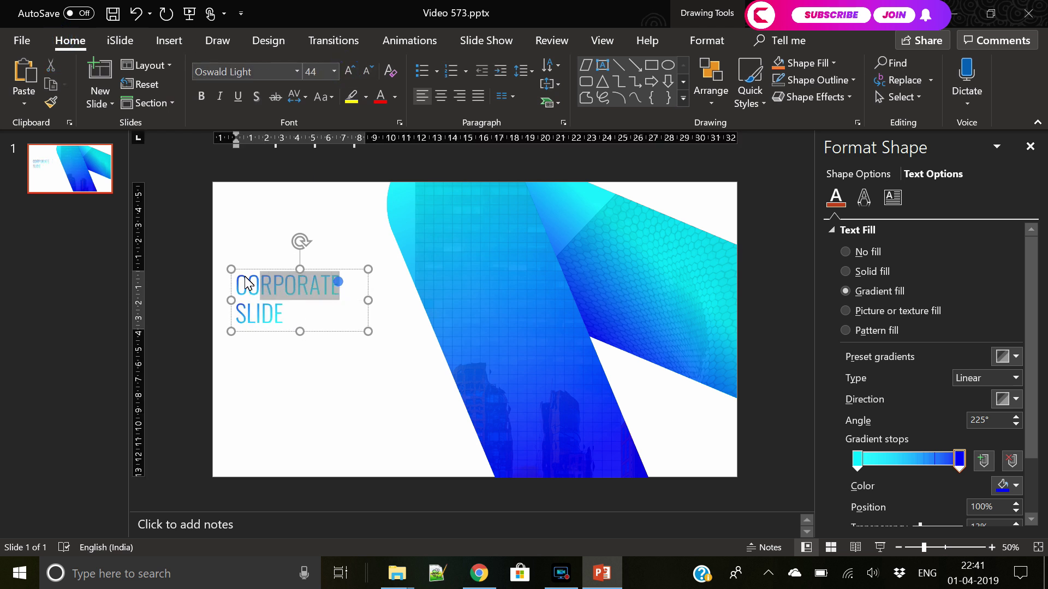
left_click(349, 70)
left_click(348, 69)
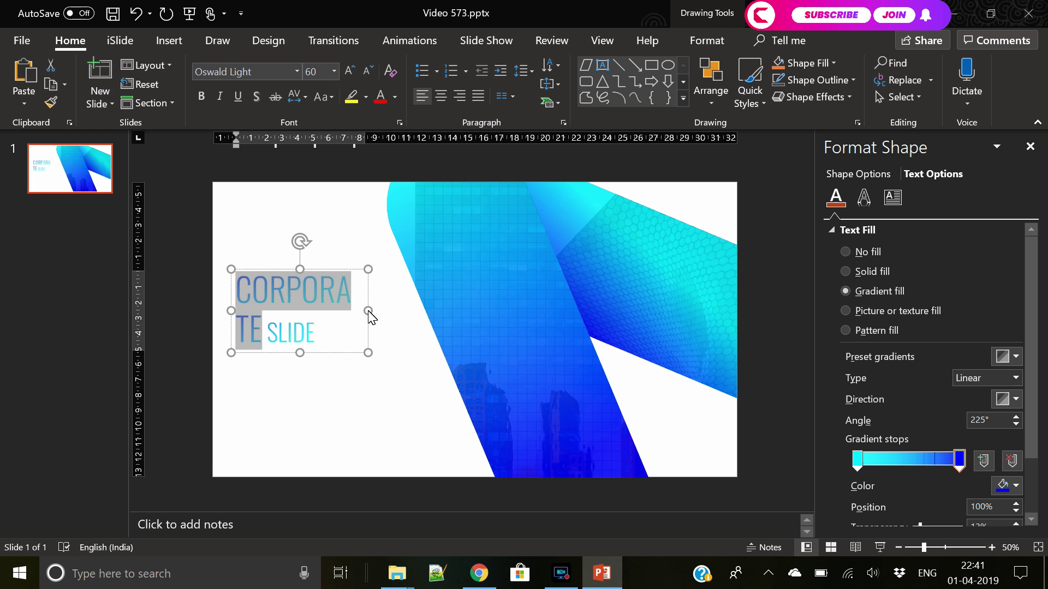
left_click_drag(369, 314, 391, 314)
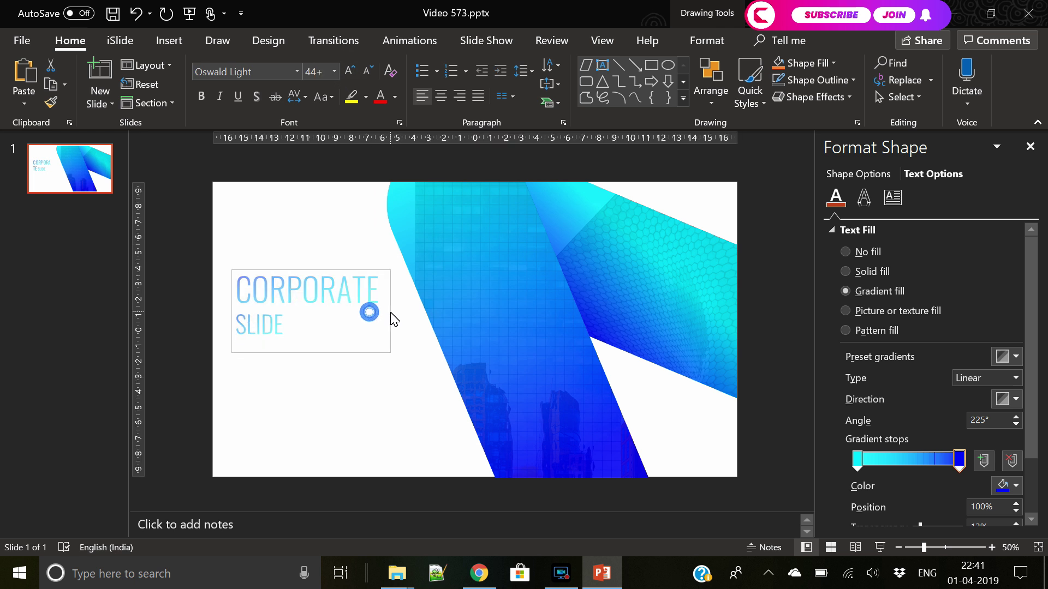
Step: Bold the whole heading and nudge its box slightly upward
left_click(283, 324)
double_click(293, 323)
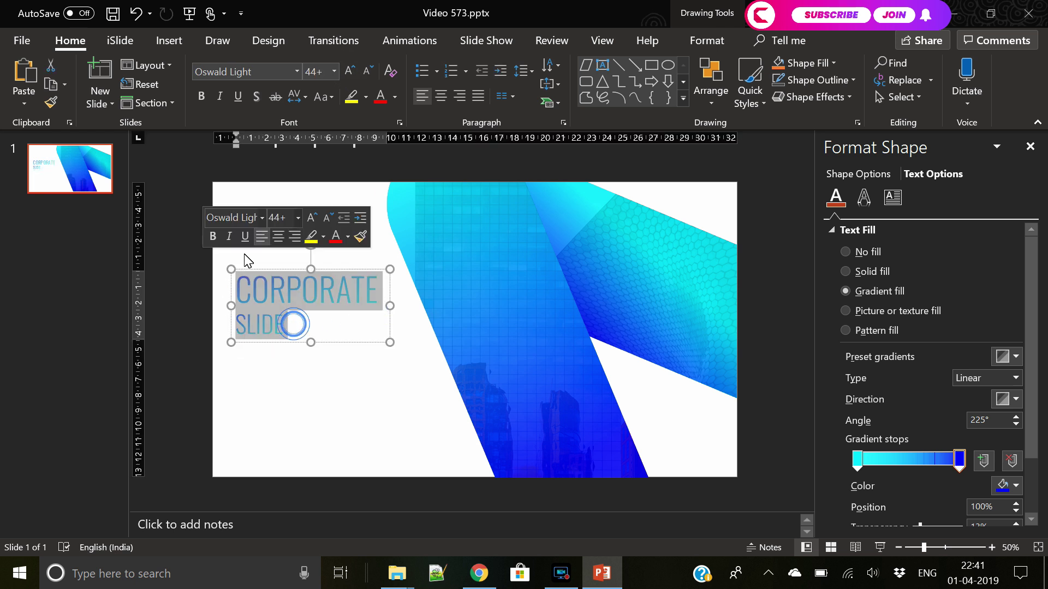
left_click(200, 97)
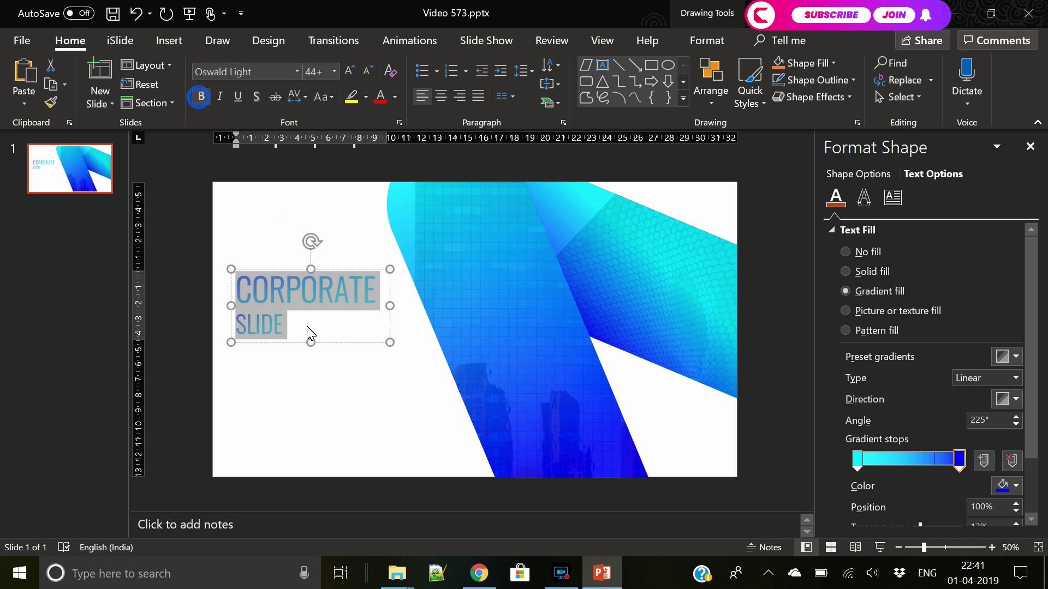
left_click(316, 402)
left_click(310, 344)
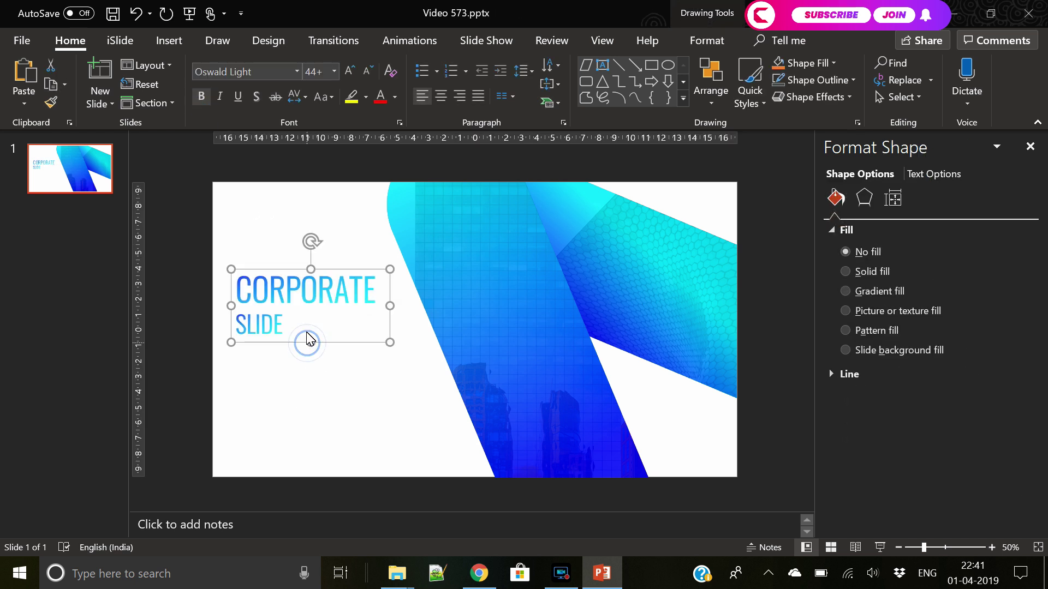
left_click_drag(305, 341, 304, 327)
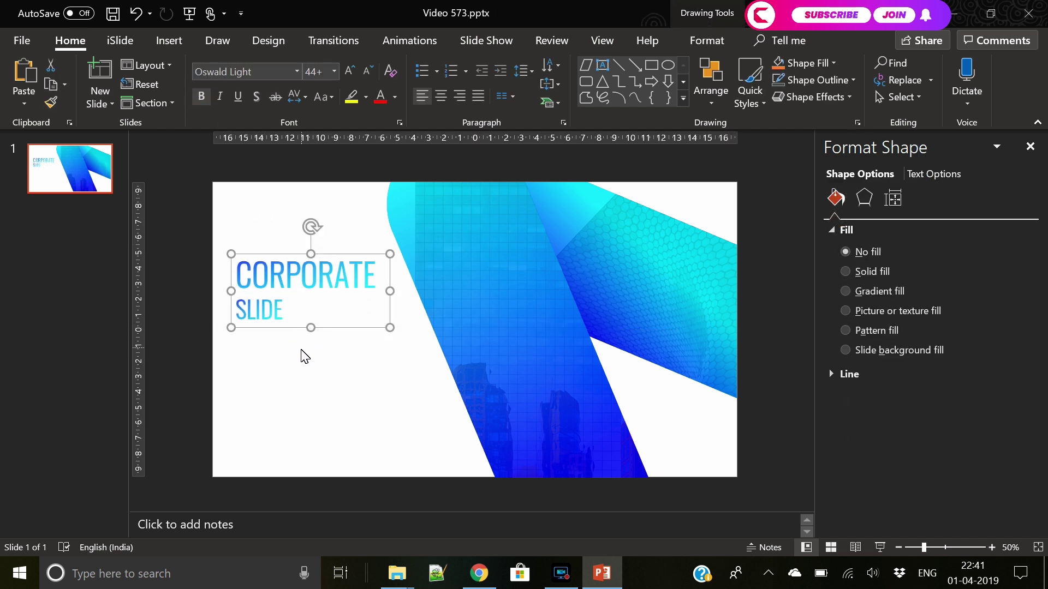
Step: Give the word SLIDE Very Loose character spacing
left_click(305, 378)
left_click_drag(283, 311, 228, 314)
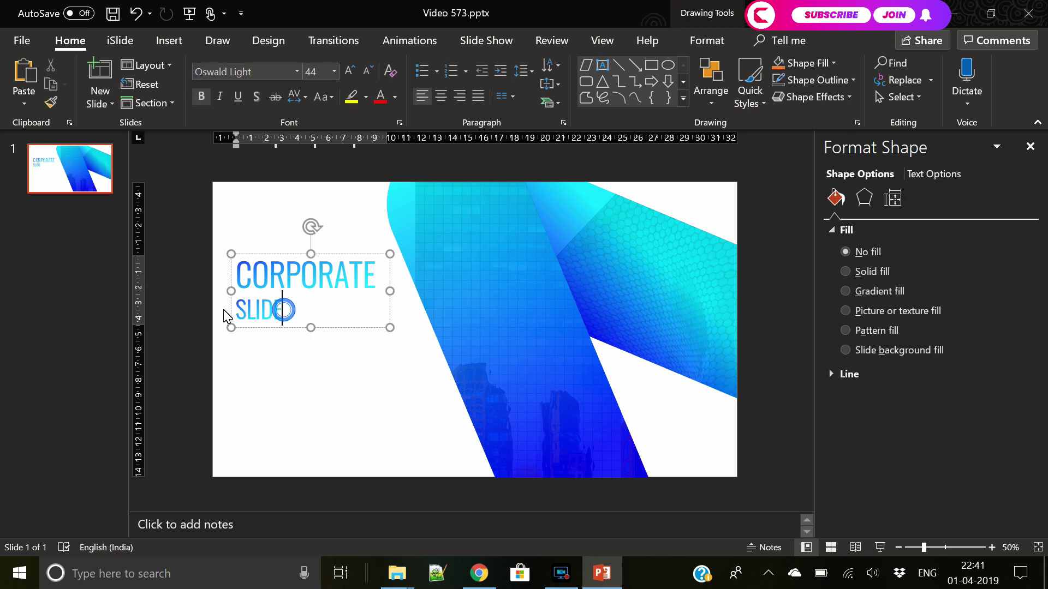
left_click(295, 100)
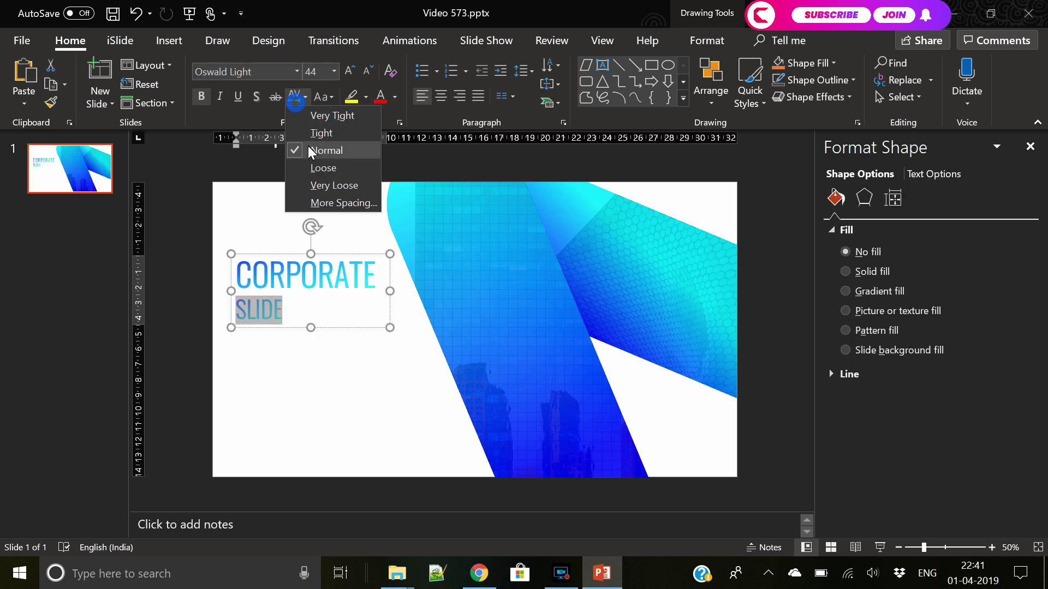
left_click(318, 185)
left_click(322, 340)
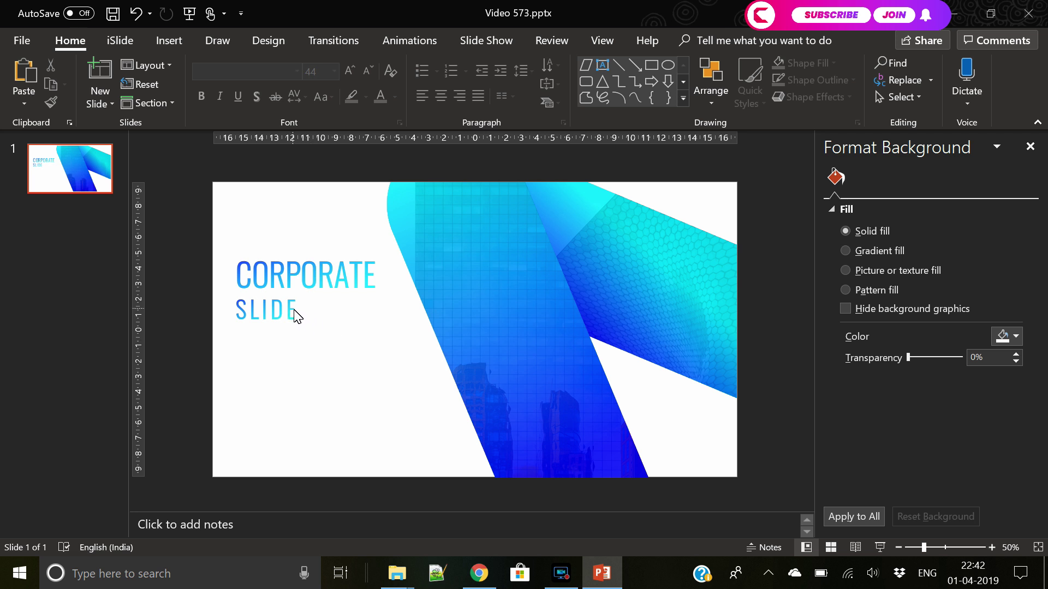
Step: Draw a text box below SLIDE and fill it with =lorem(1) placeholder text
left_click(167, 43)
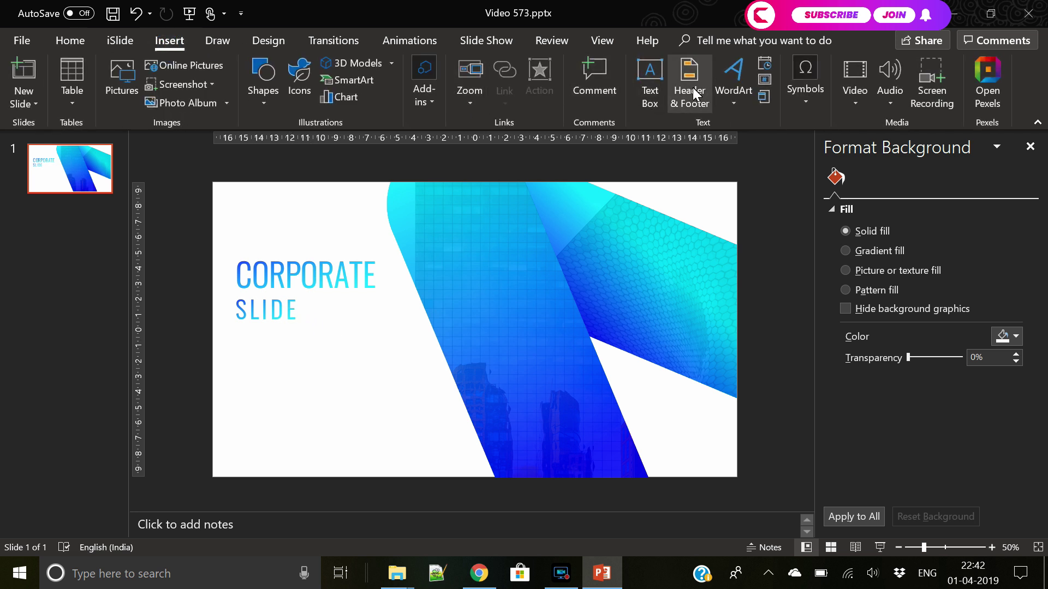
left_click(648, 89)
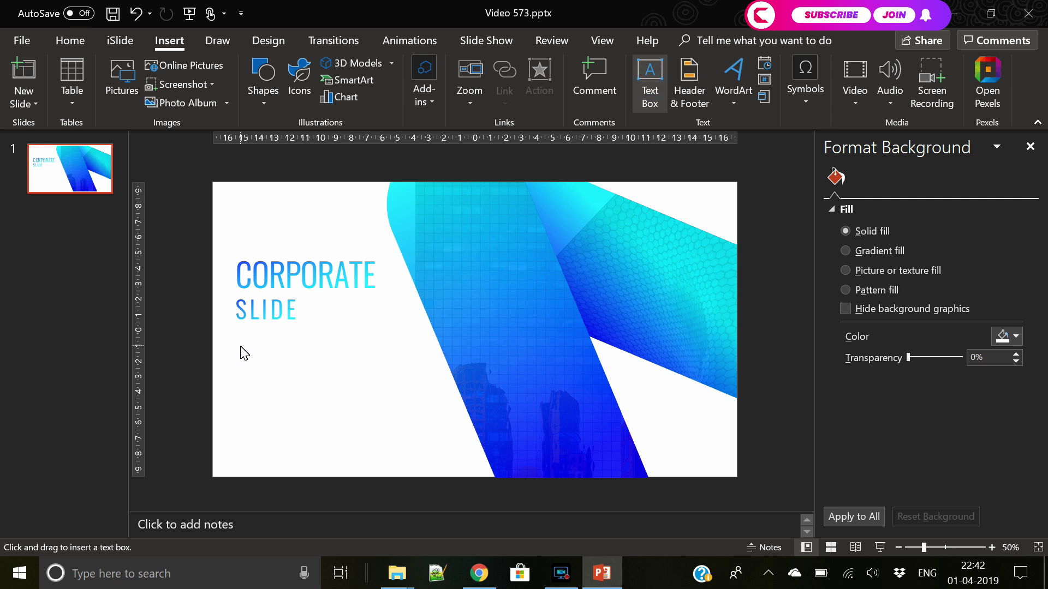
left_click_drag(239, 346, 375, 387)
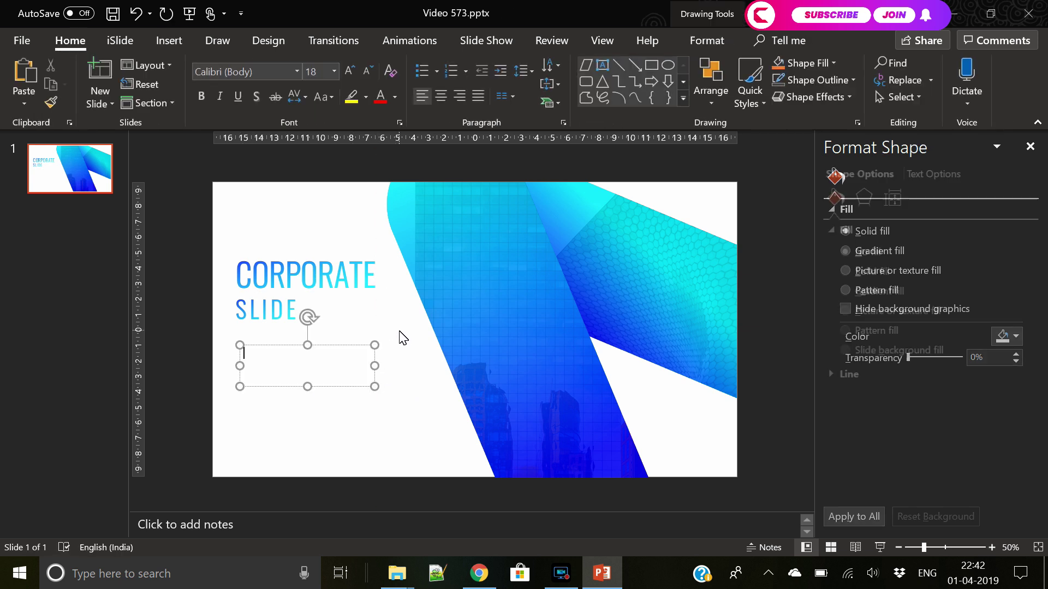
type("=lorem(")
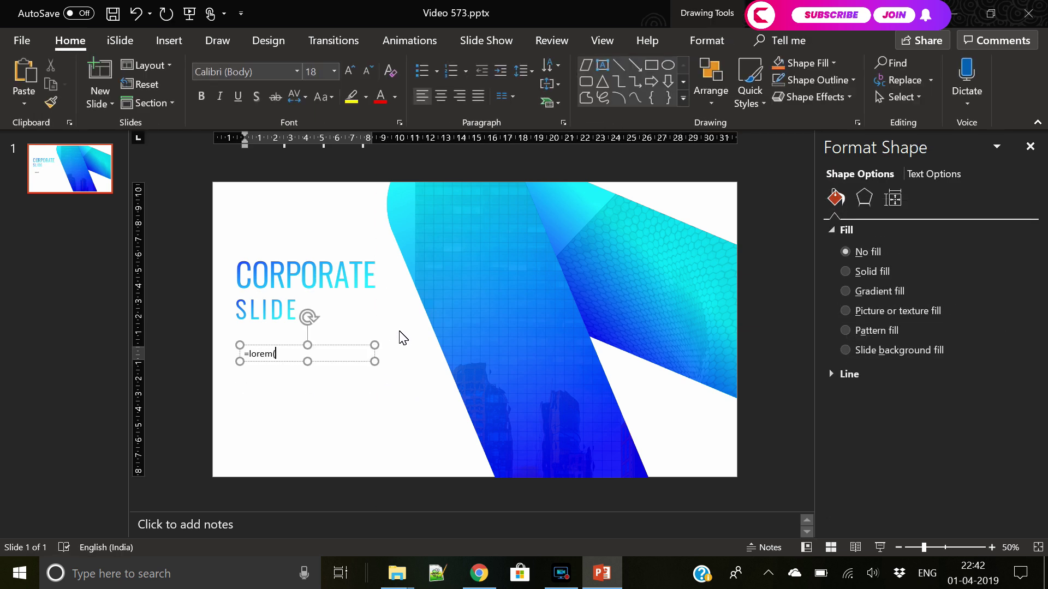
type("1)")
key("Return")
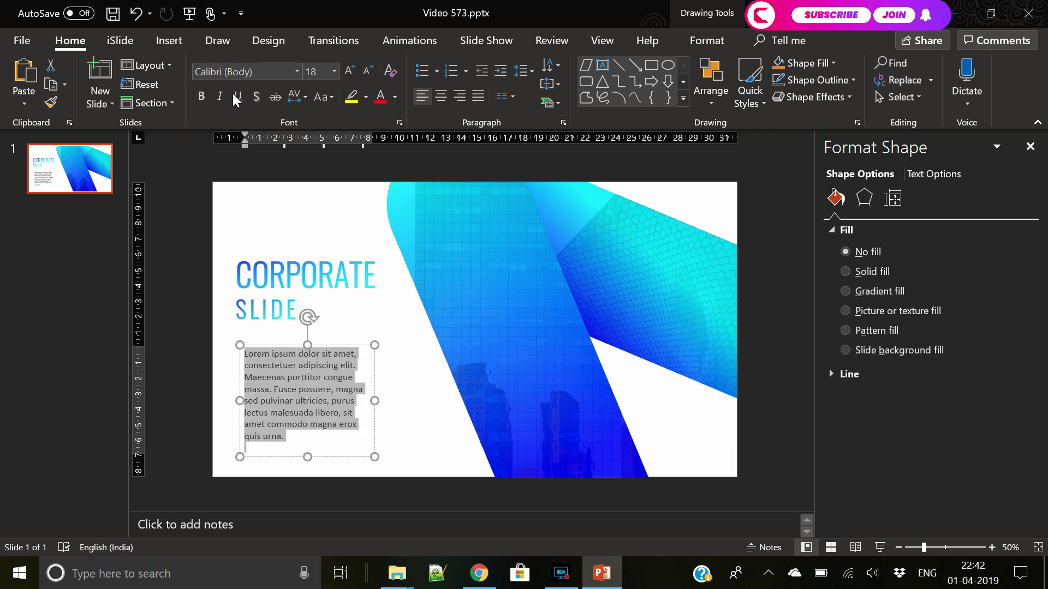
Step: Set the paragraph in Open Sans Light at size 11, justified
left_click(256, 74)
type("Open")
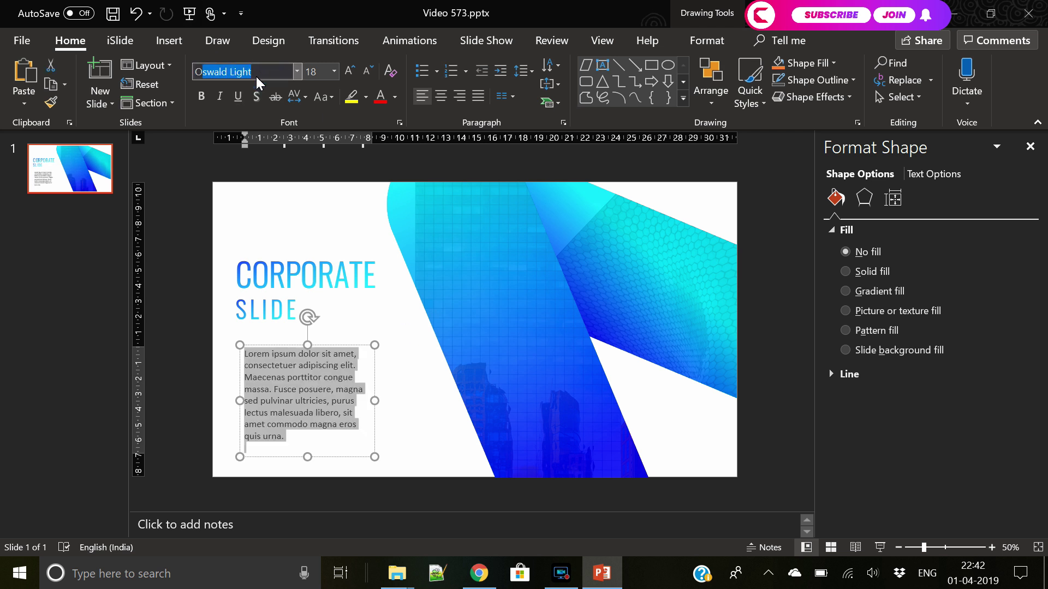
type(" Sans")
key("Return")
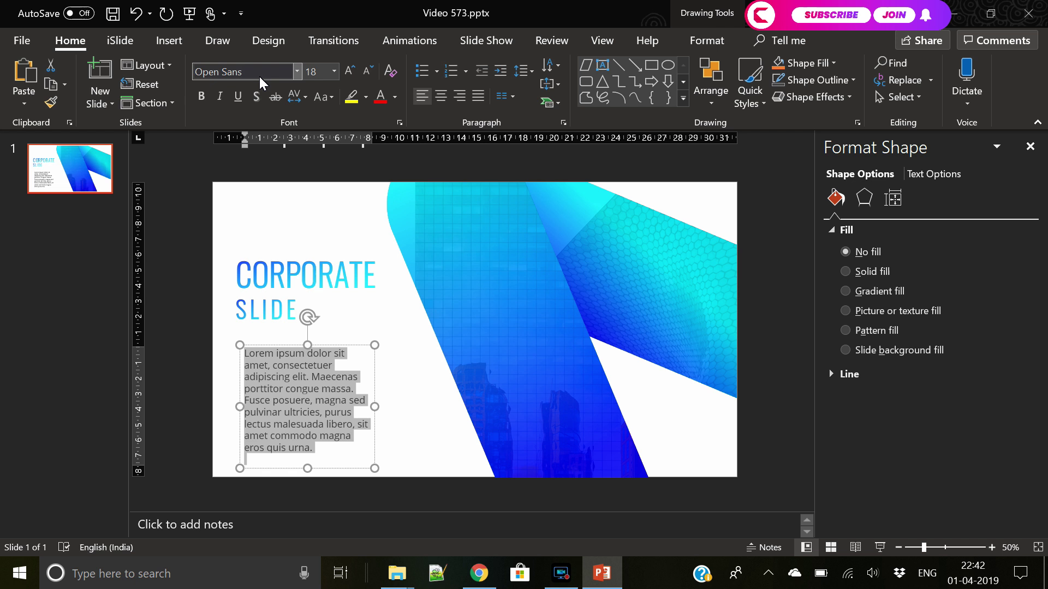
left_click(260, 76)
type("Open Sans")
key("Return")
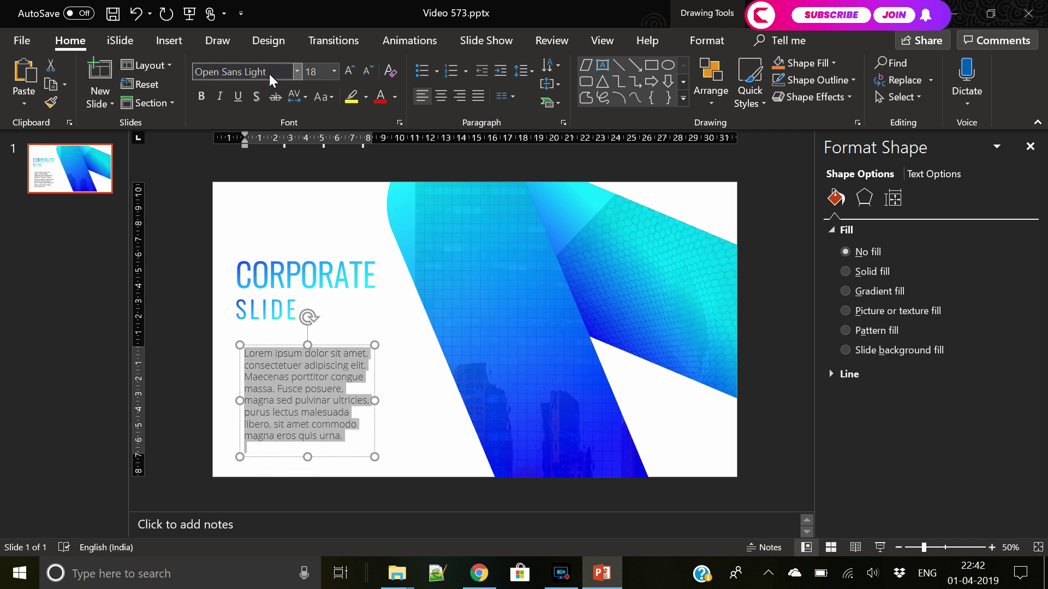
left_click(367, 71)
left_click(367, 72)
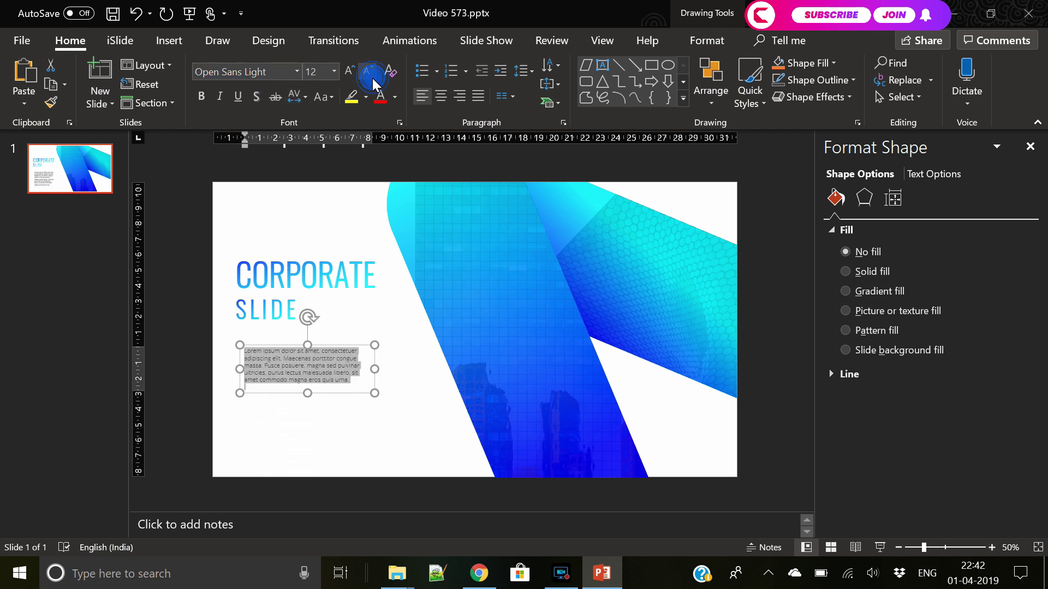
left_click(478, 96)
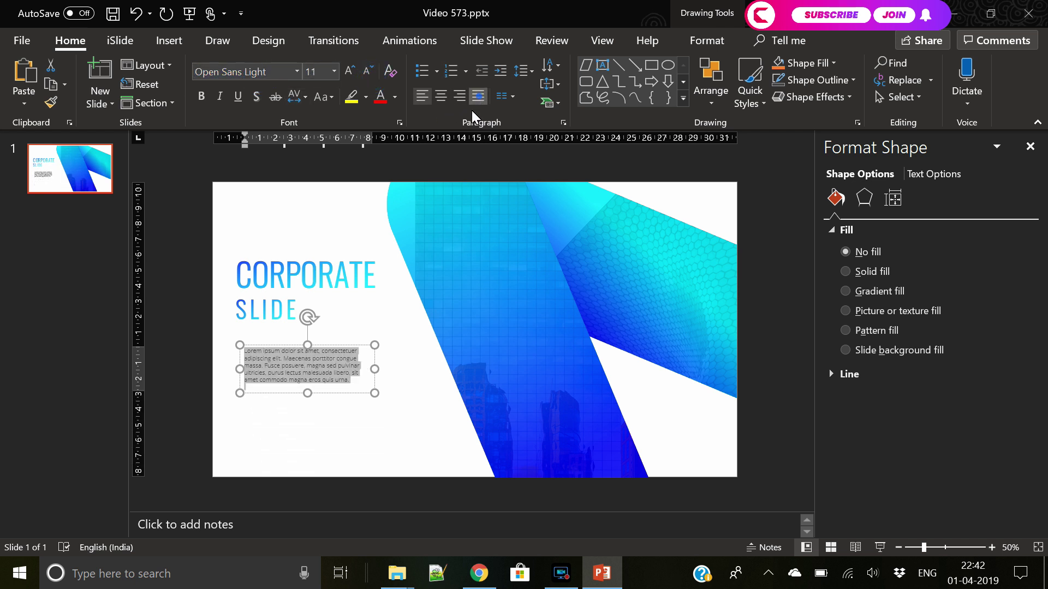
Step: Widen the body text box to the left and give the text a dark theme colour
left_click(376, 374)
left_click(266, 381)
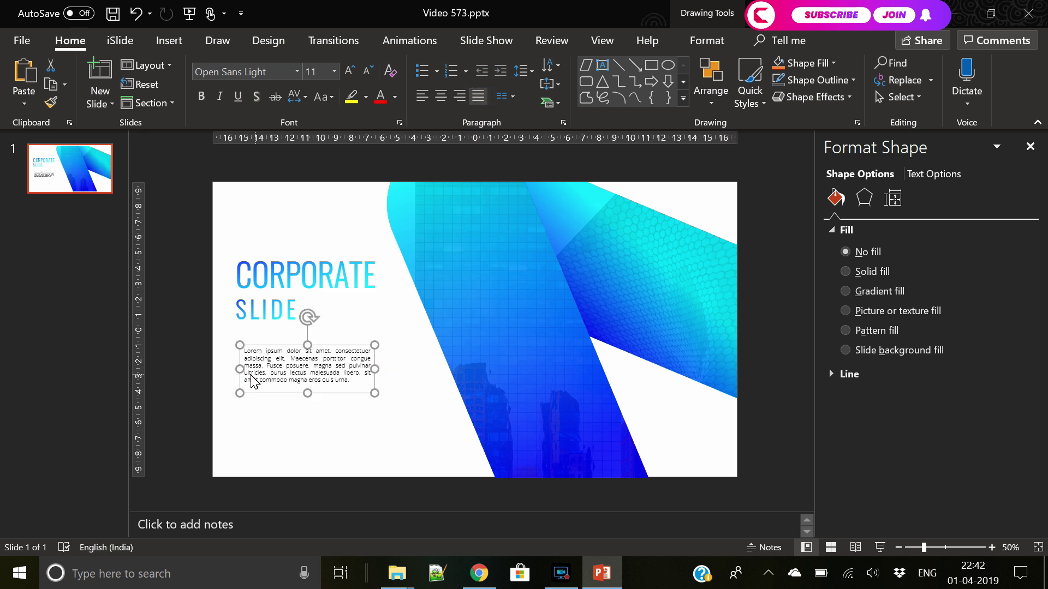
left_click_drag(243, 378, 233, 377)
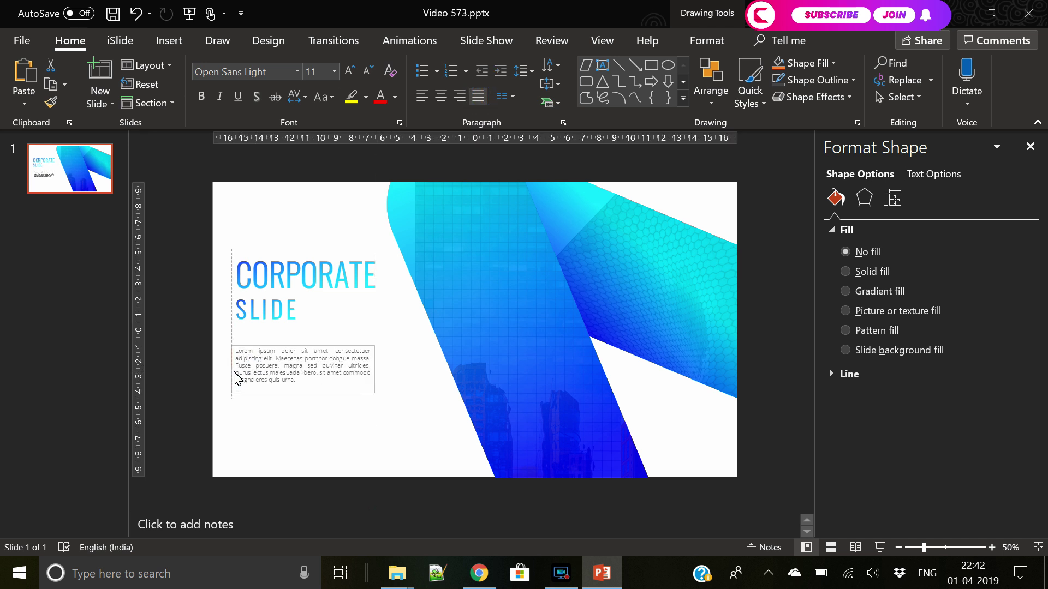
left_click(290, 424)
left_click(301, 385)
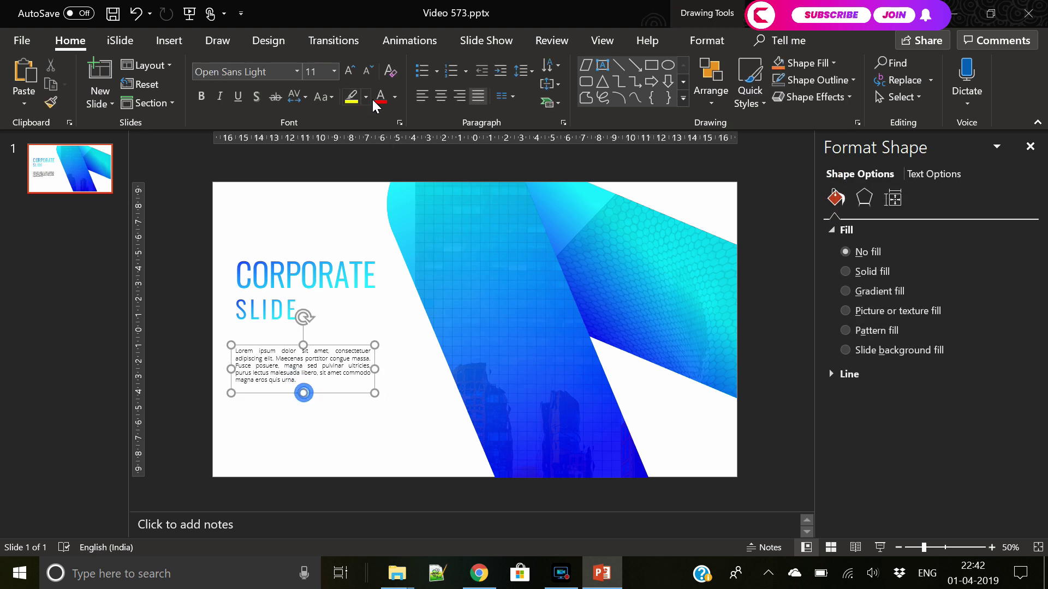
left_click(394, 96)
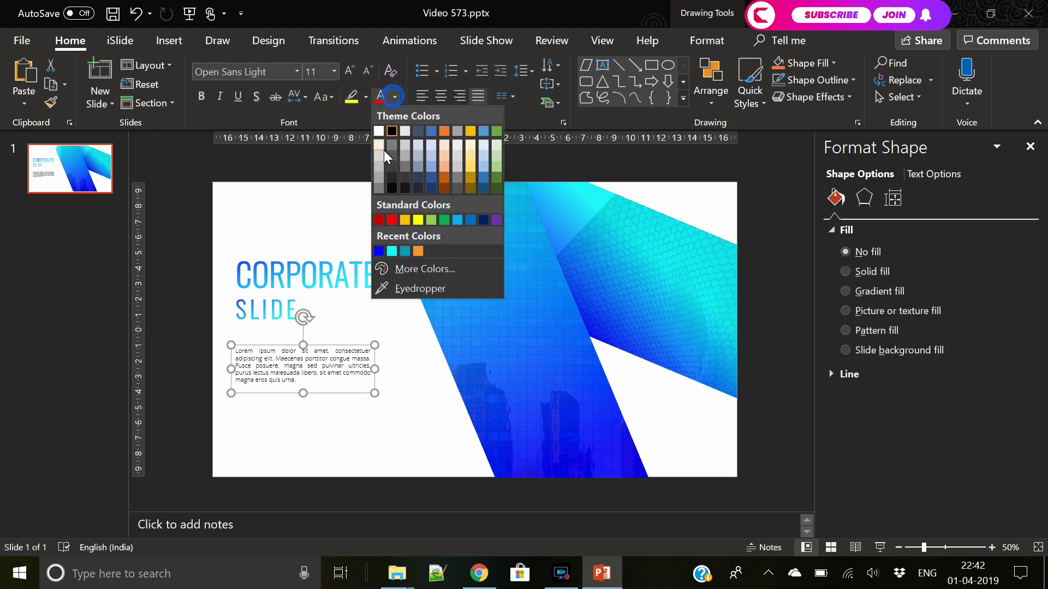
left_click(380, 184)
left_click(362, 419)
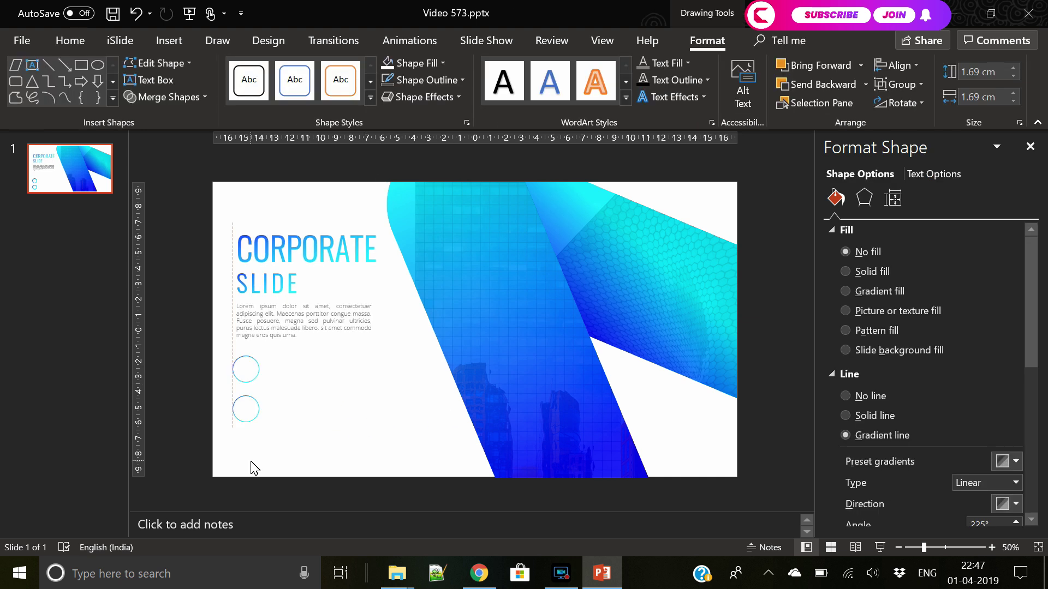
Step: Draw a small text box beside the upper circle for the 85% figure
left_click(304, 451)
left_click(168, 40)
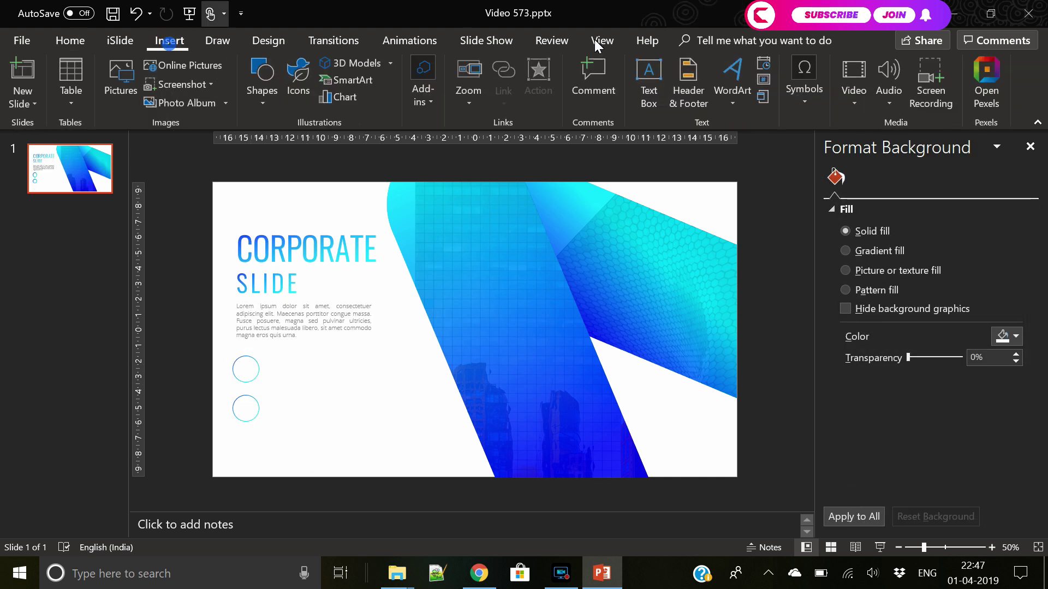
left_click(650, 83)
left_click_drag(270, 359, 303, 385)
type("85")
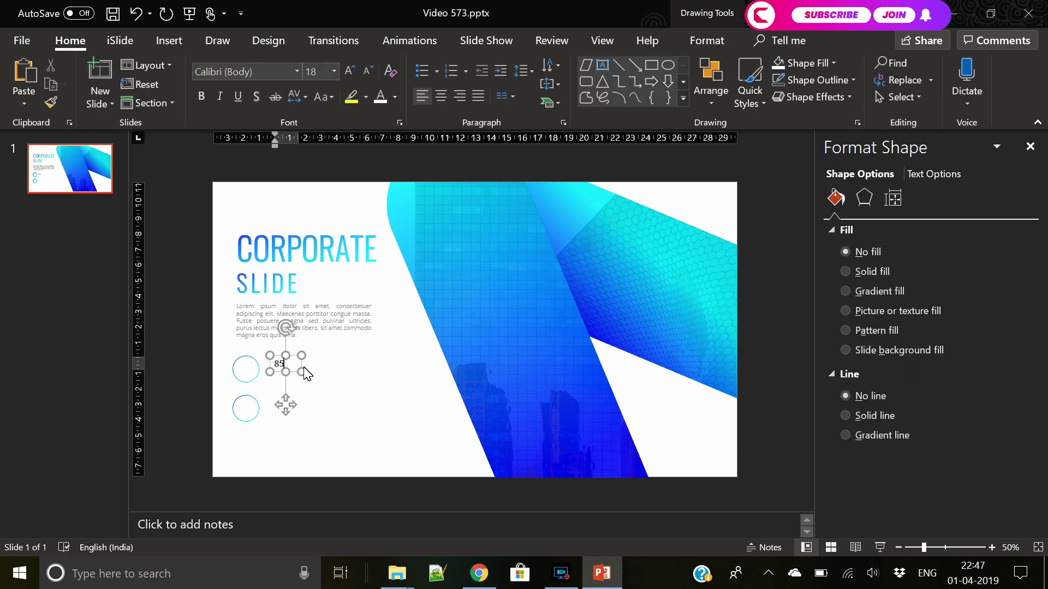
type("%")
Step: Set the 85% text in Agency FB and enlarge it
key("shift+Left")
key("shift+Left")
key("shift+Left")
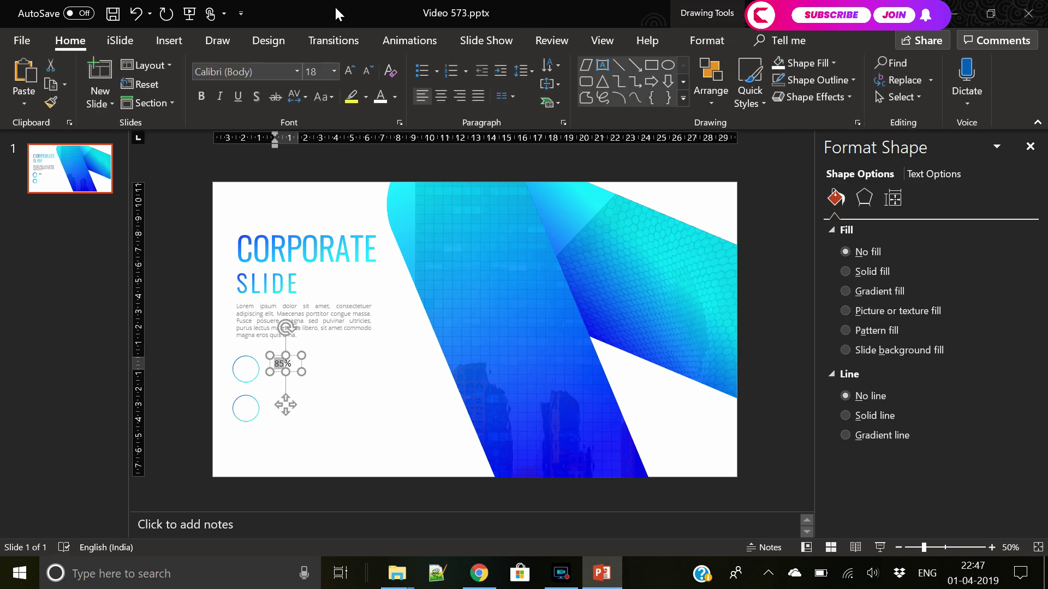
left_click(350, 71)
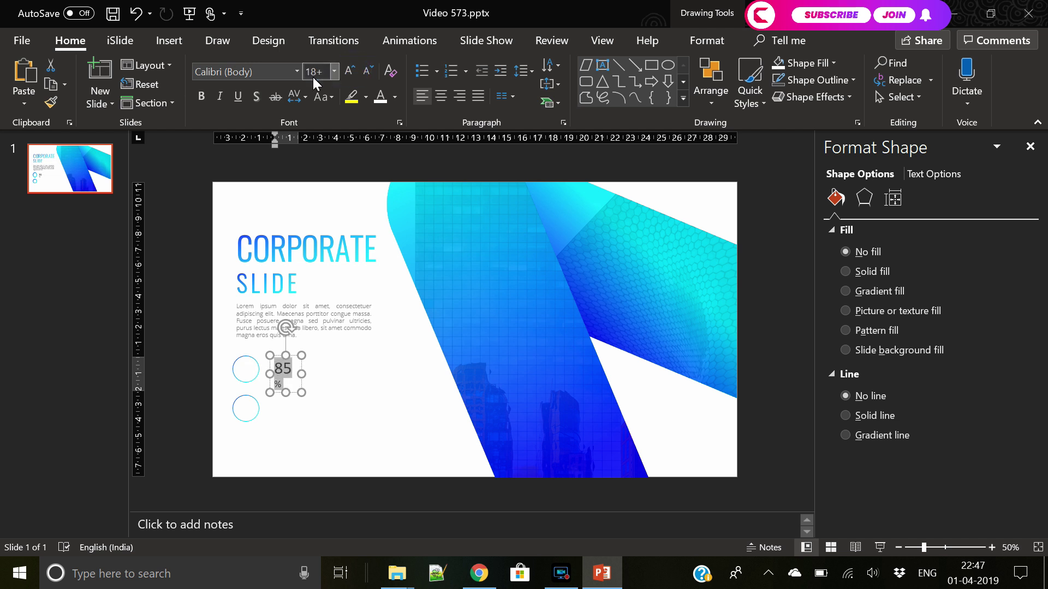
type("Agency FB")
key("Return")
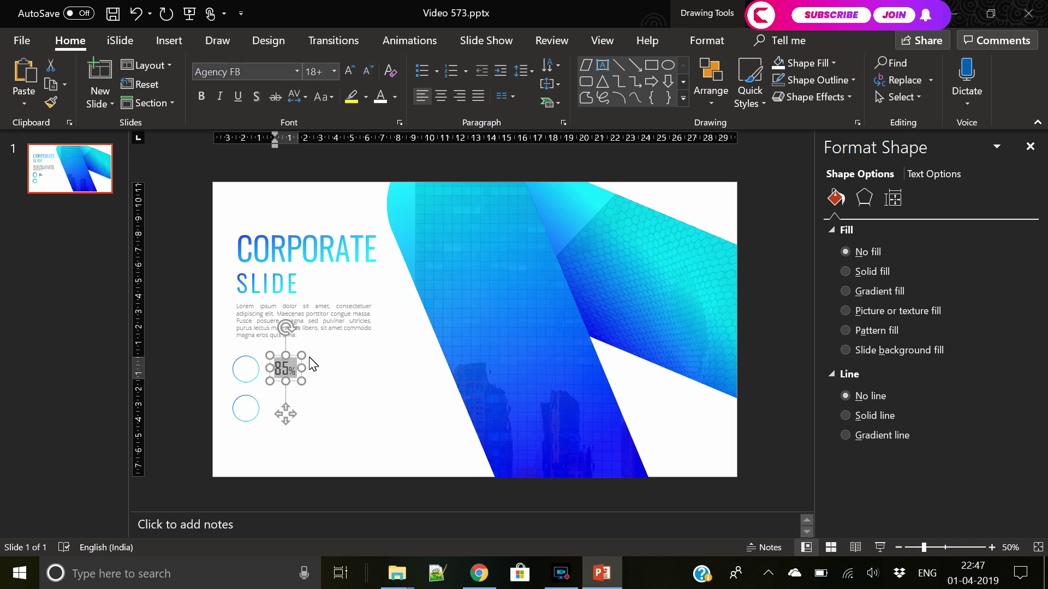
double_click(350, 71)
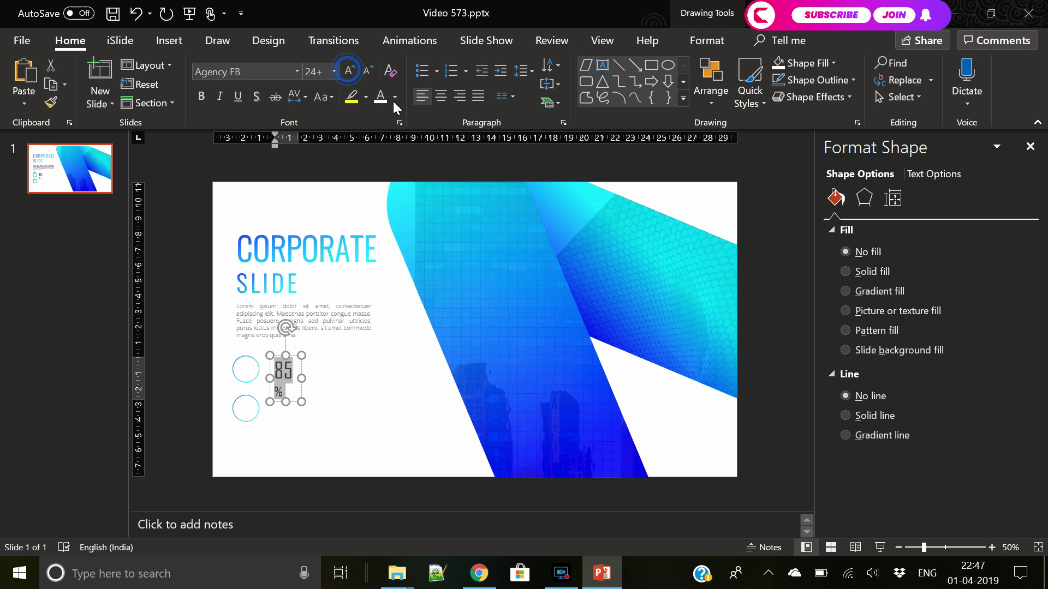
Step: Give 85% a gradient fill, bold it, enlarge it, and align it beside the upper circle
left_click(949, 175)
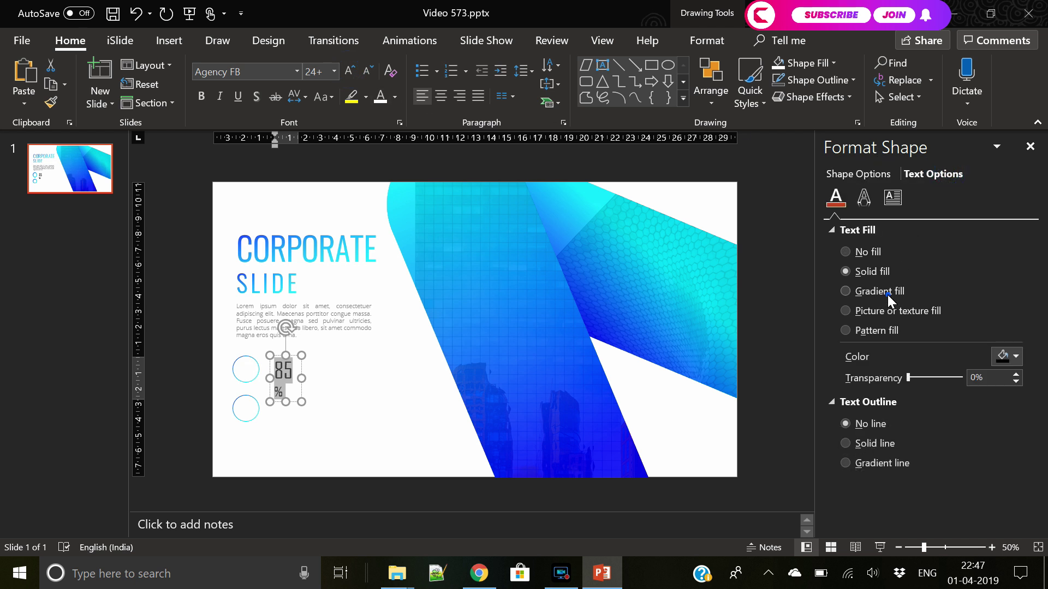
left_click(888, 293)
left_click_drag(300, 381, 319, 382)
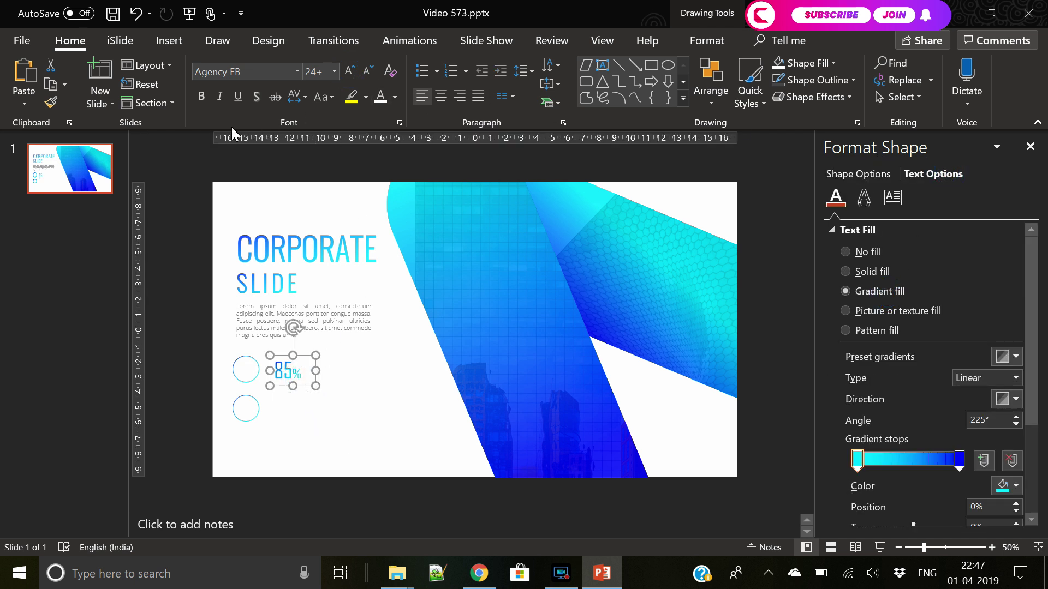
left_click(198, 98)
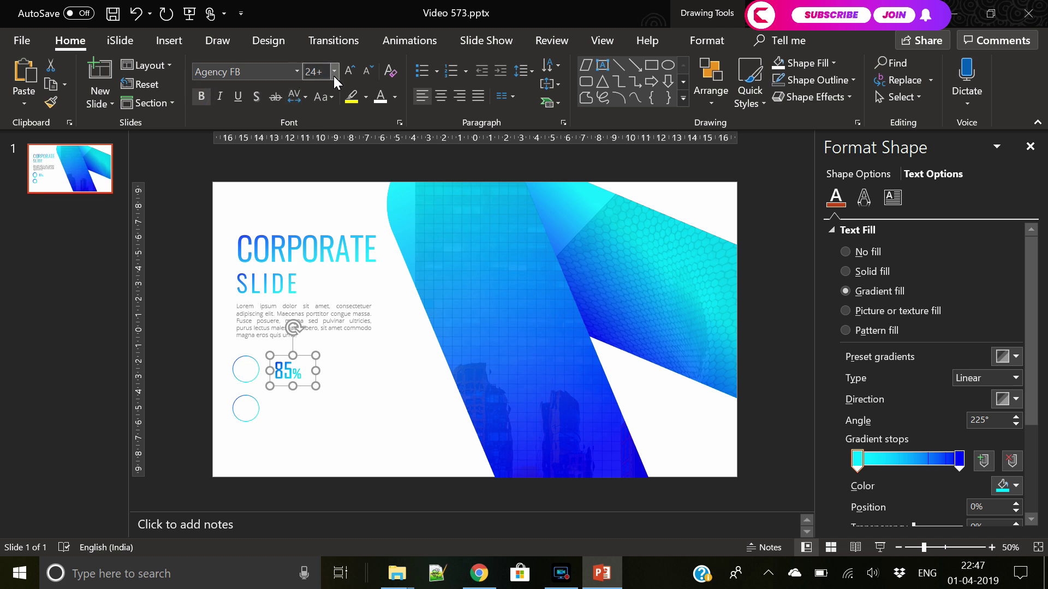
left_click(349, 70)
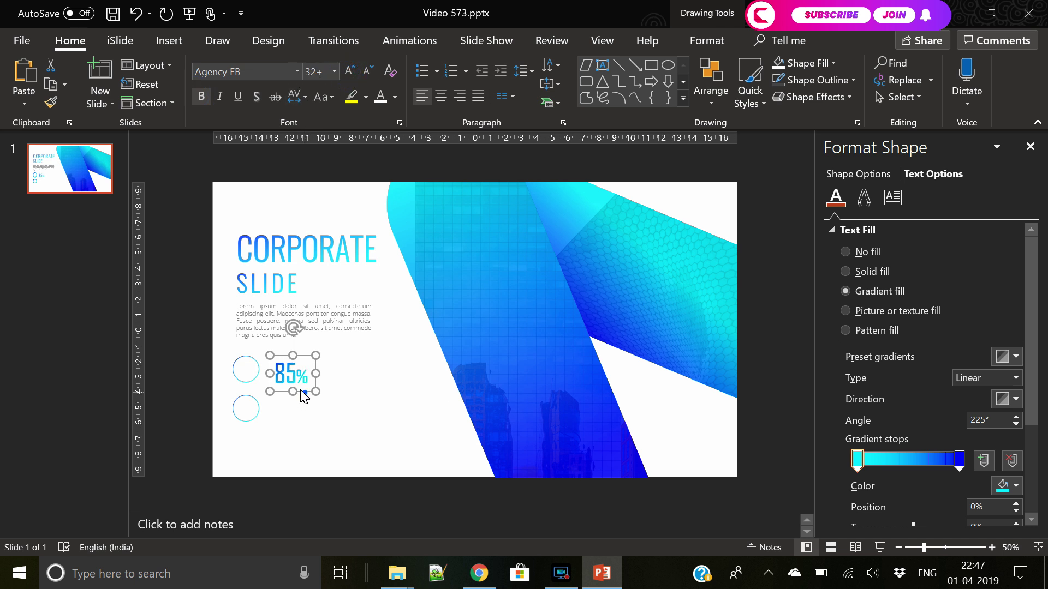
left_click_drag(301, 391, 296, 390)
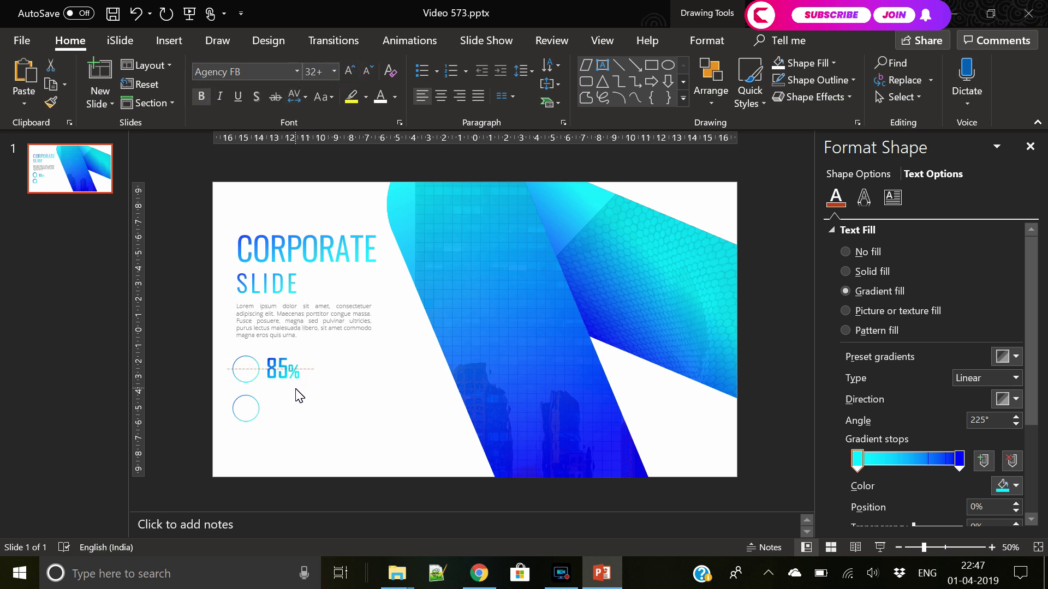
left_click(299, 411)
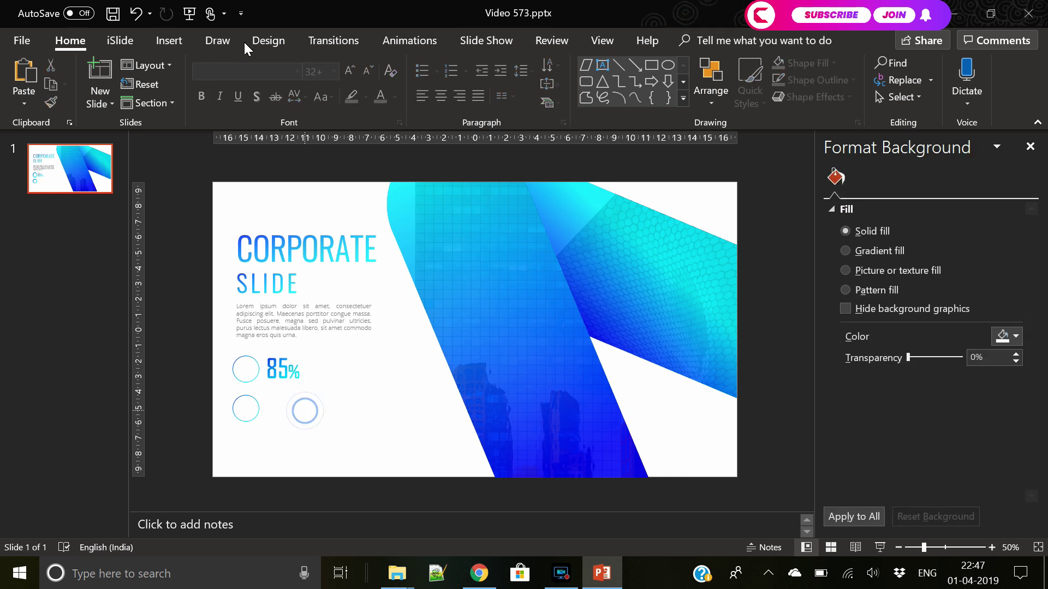
Step: Add a laptop label text box right of 85%, set in Oswald Light
left_click(169, 41)
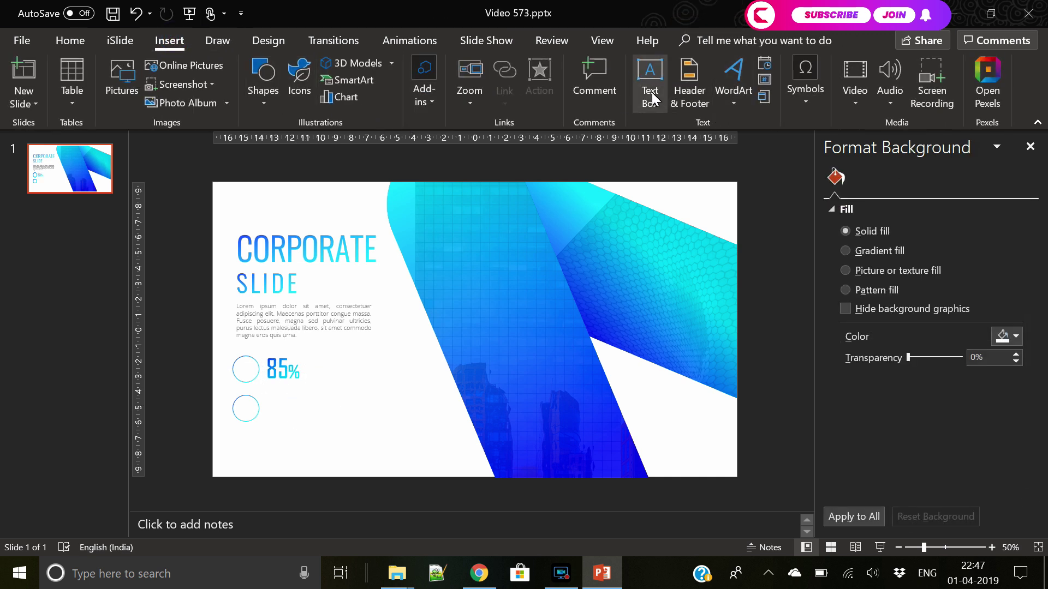
left_click(650, 82)
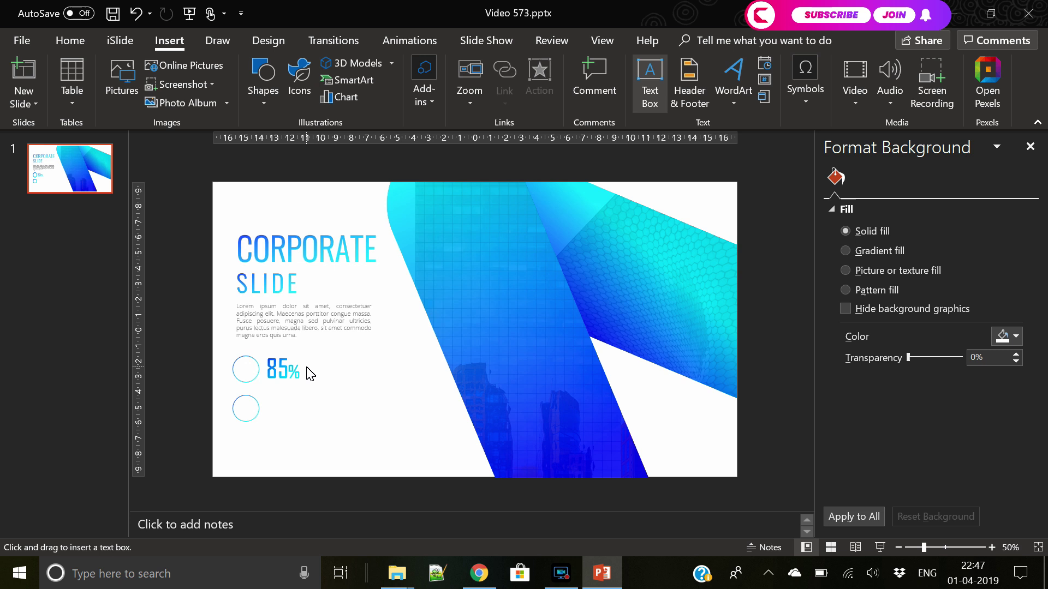
left_click_drag(306, 364, 376, 382)
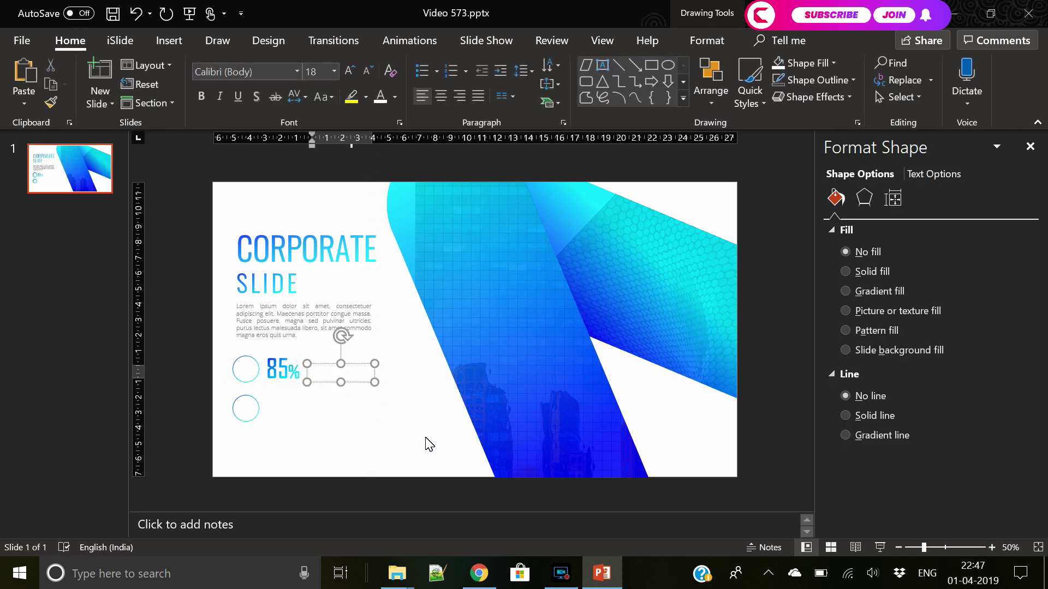
type("laptop")
key("ctrl+a")
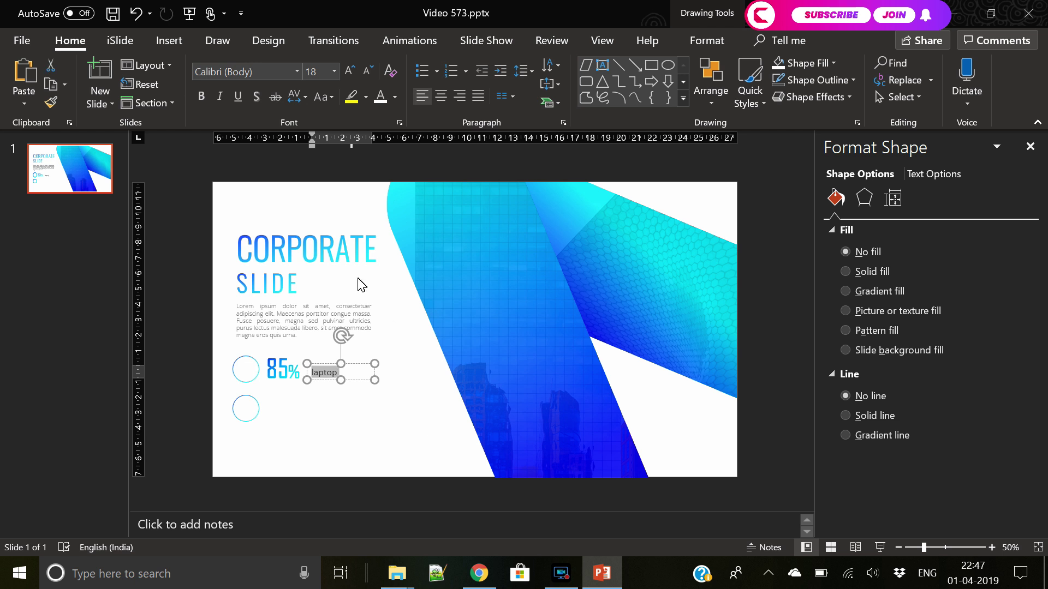
left_click(251, 71)
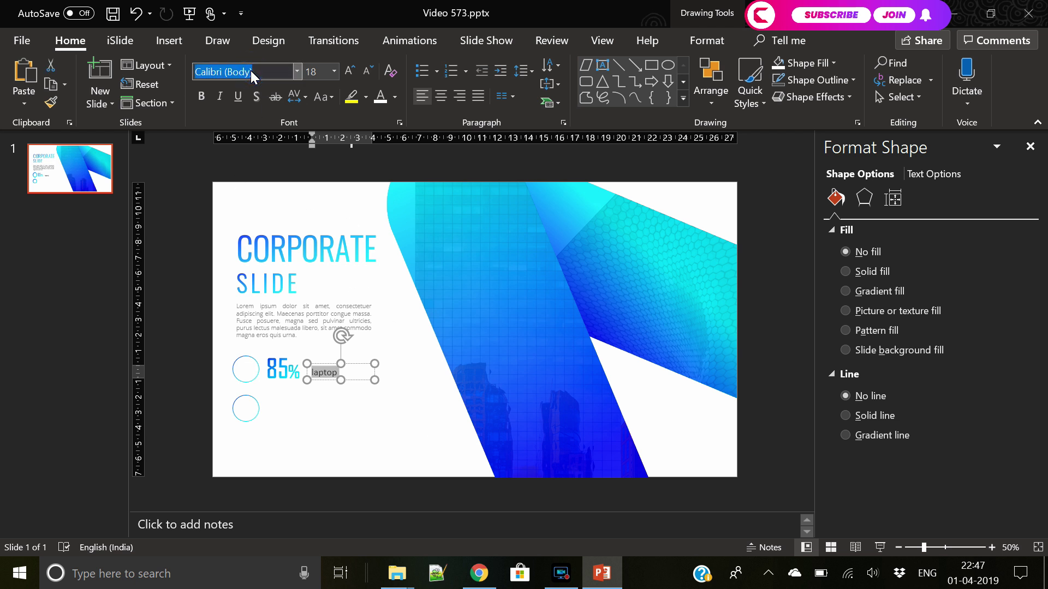
type("Oswald Light")
key("Return")
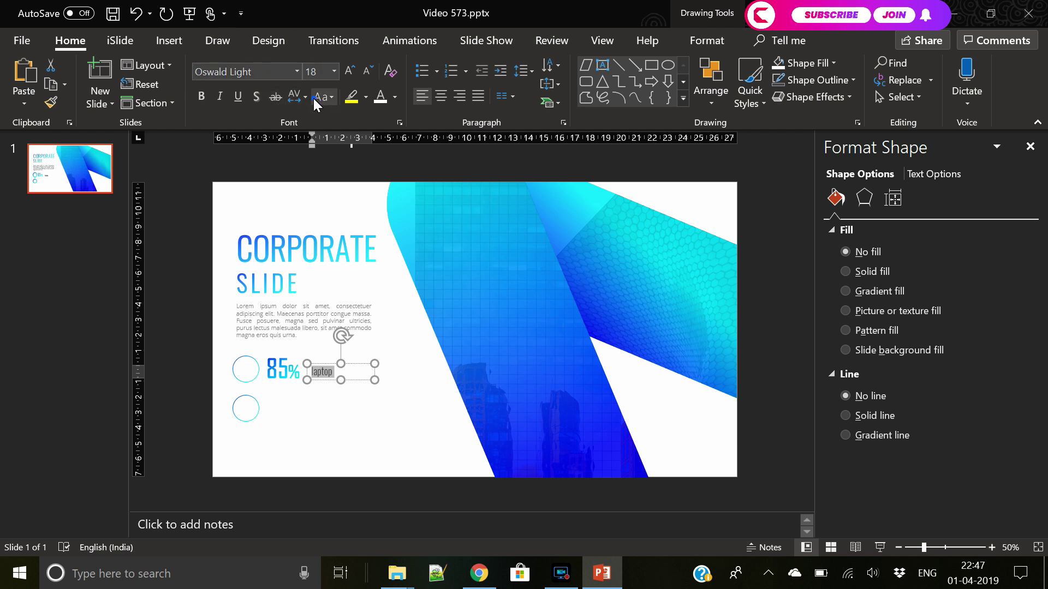
Step: Change the label to uppercase LAPTOP and colour it grey
left_click(319, 97)
left_click(352, 151)
left_click(395, 97)
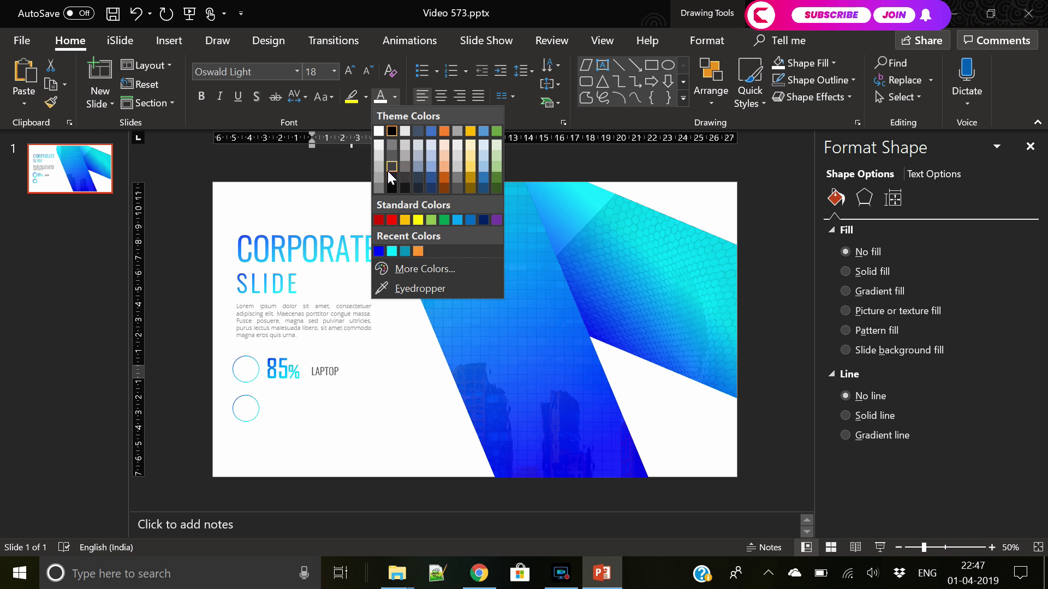
left_click(375, 187)
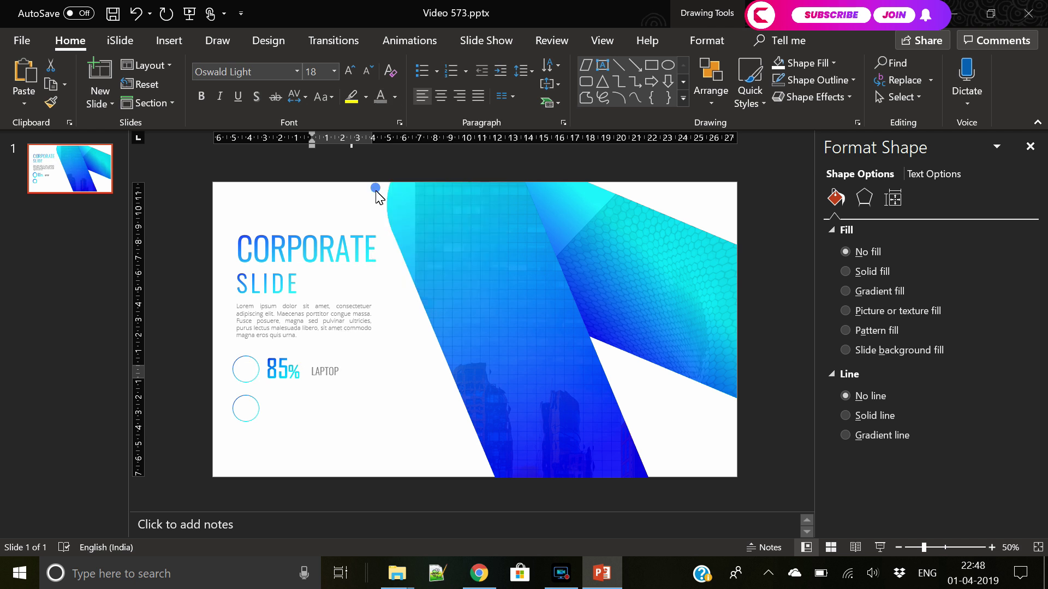
Step: Nudge LAPTOP slightly left and give it Loose character spacing
left_click_drag(323, 387, 318, 389)
left_click(320, 398)
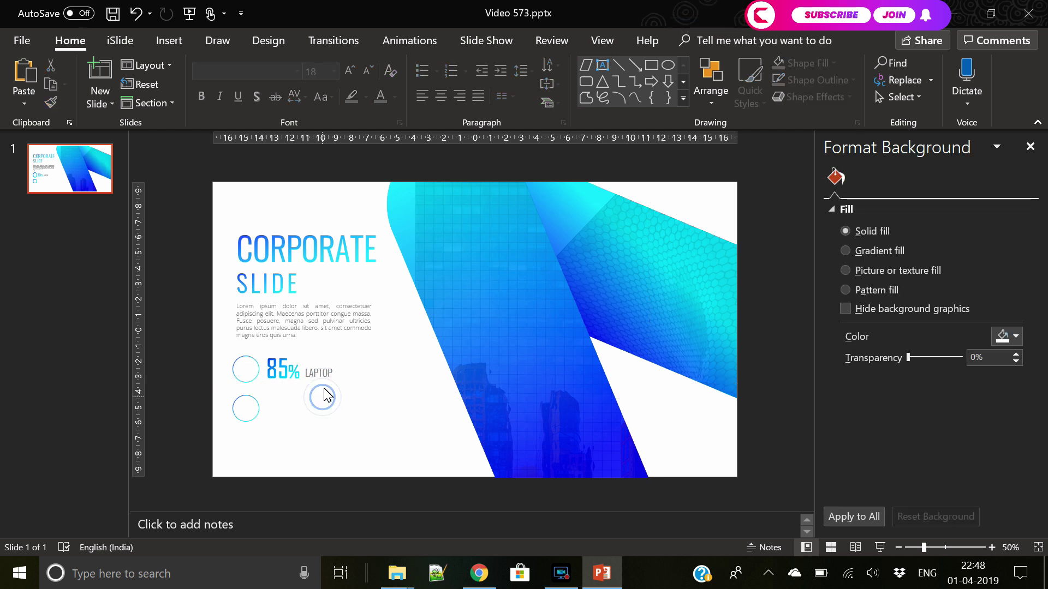
left_click(323, 387)
left_click(305, 96)
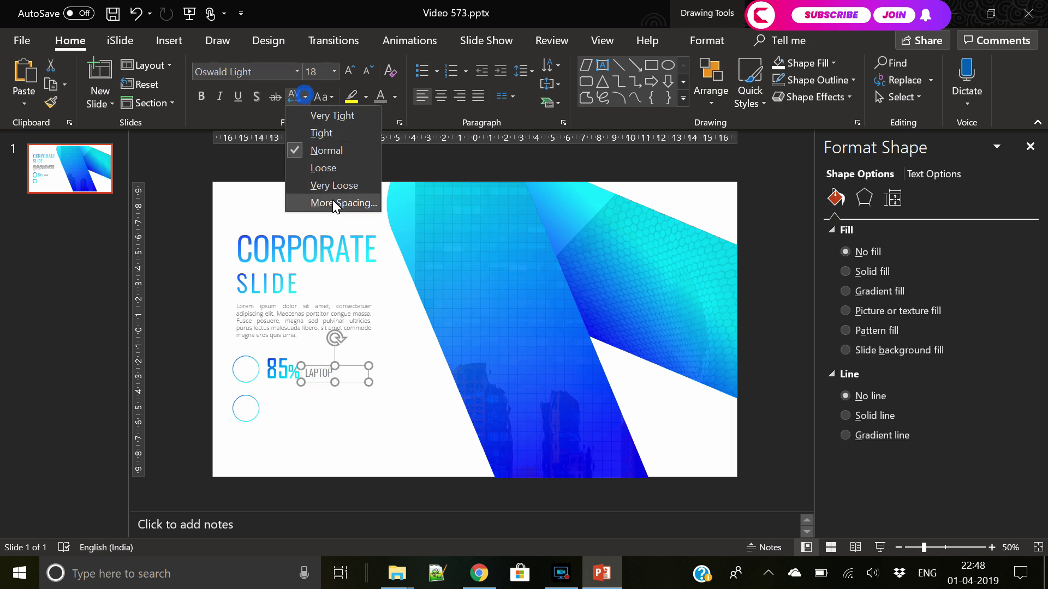
left_click(332, 173)
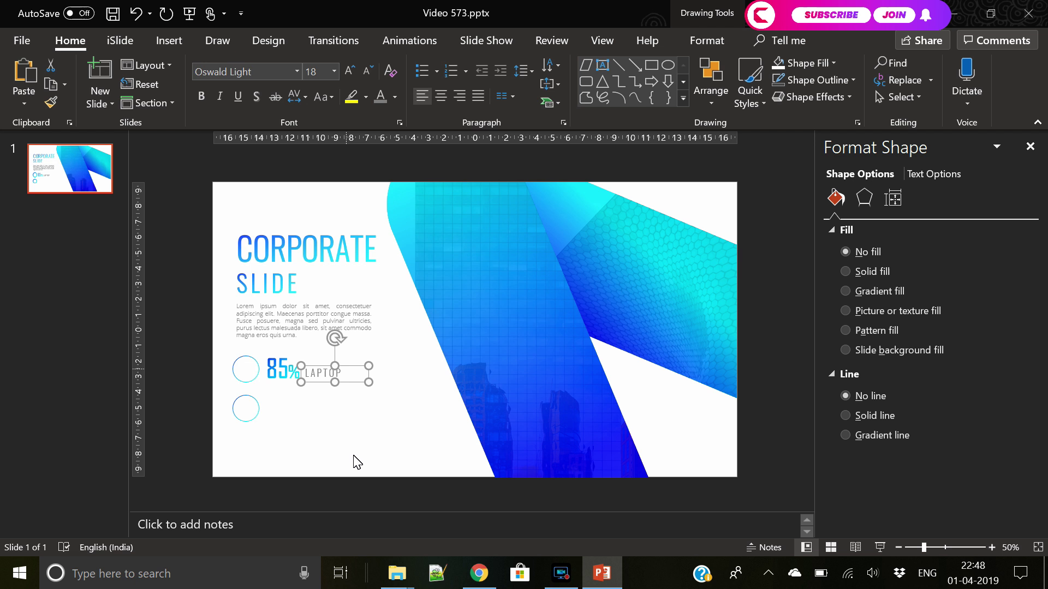
Step: Duplicate the 85% and LAPTOP boxes into a second row and retype the label as MOBILE
left_click(288, 384, "shift")
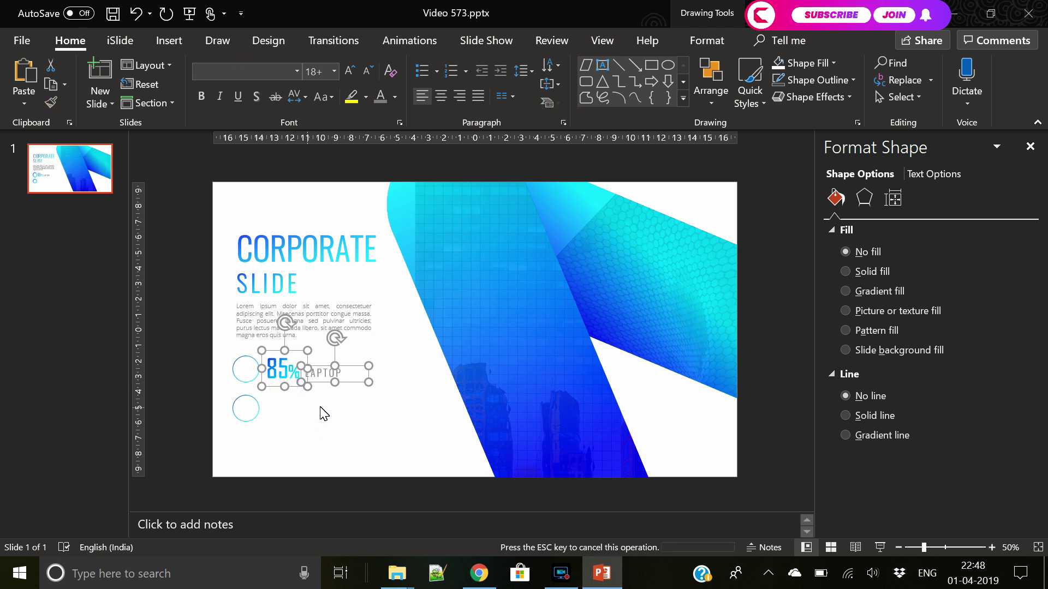
mouse_move(287, 383)
left_mouse_down()
mouse_move(329, 394)
mouse_move(322, 425)
left_mouse_up()
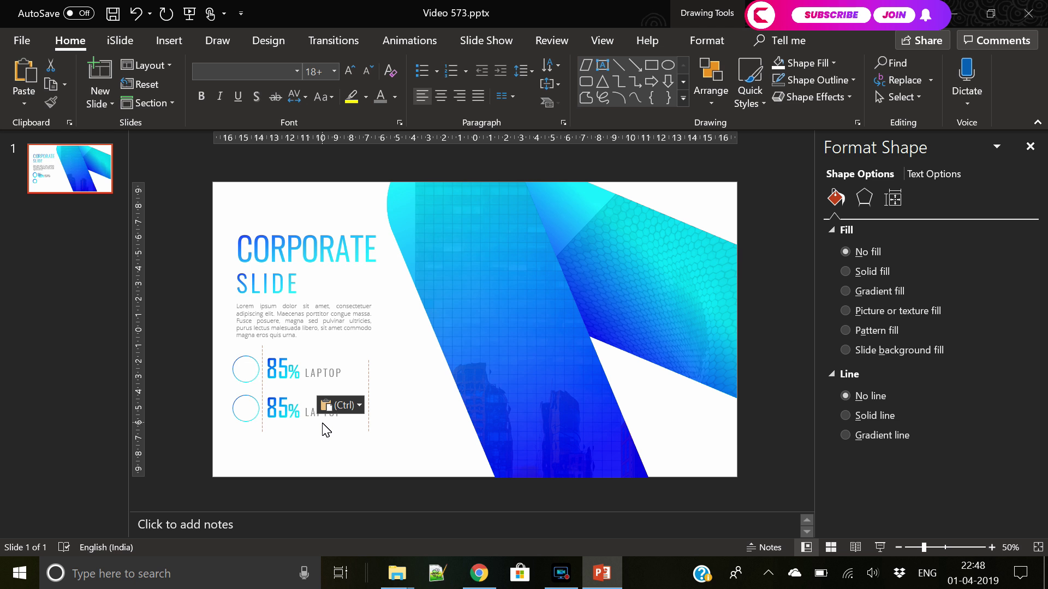
left_click(328, 419)
left_click(329, 416)
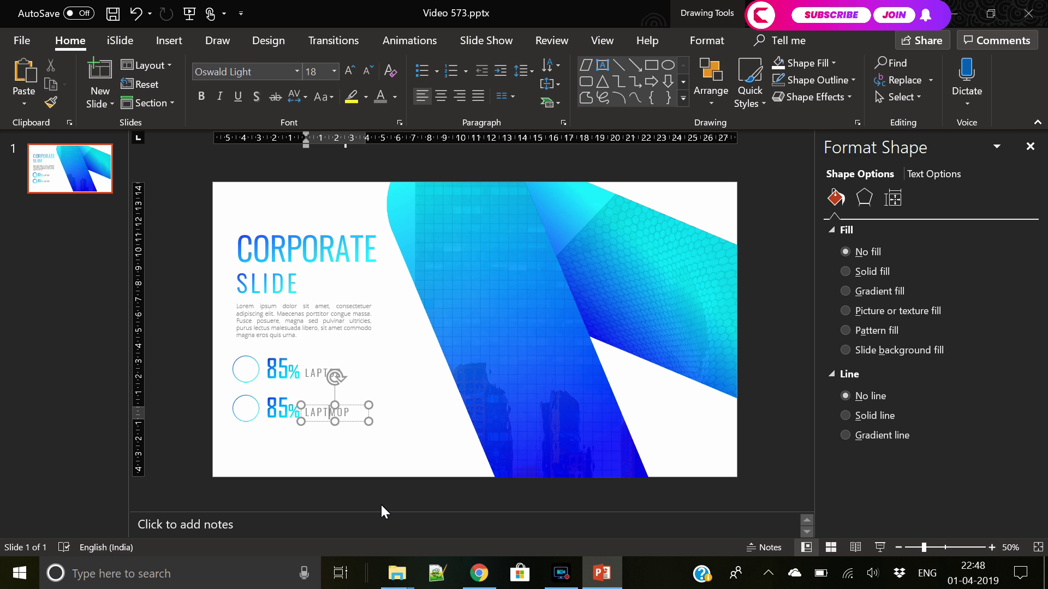
key("ctrl+a")
type("MOBIL")
type("E")
left_click(290, 493)
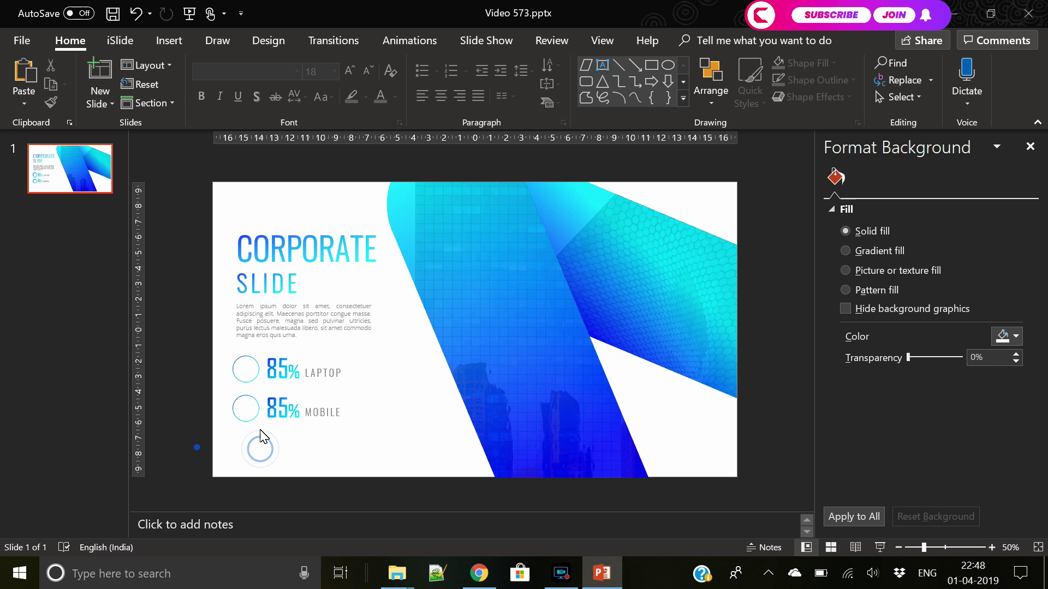
Step: Vertically align the second-row circle, value and MOBILE label, then undo the alignment
left_click_drag(195, 446, 373, 386)
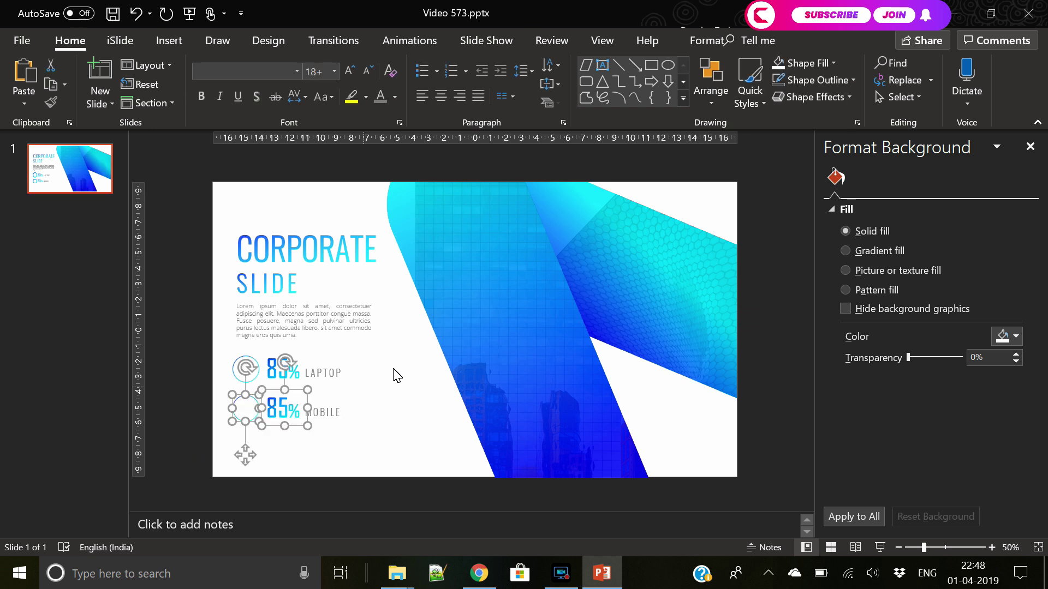
left_click(331, 418, "shift")
left_click(707, 41)
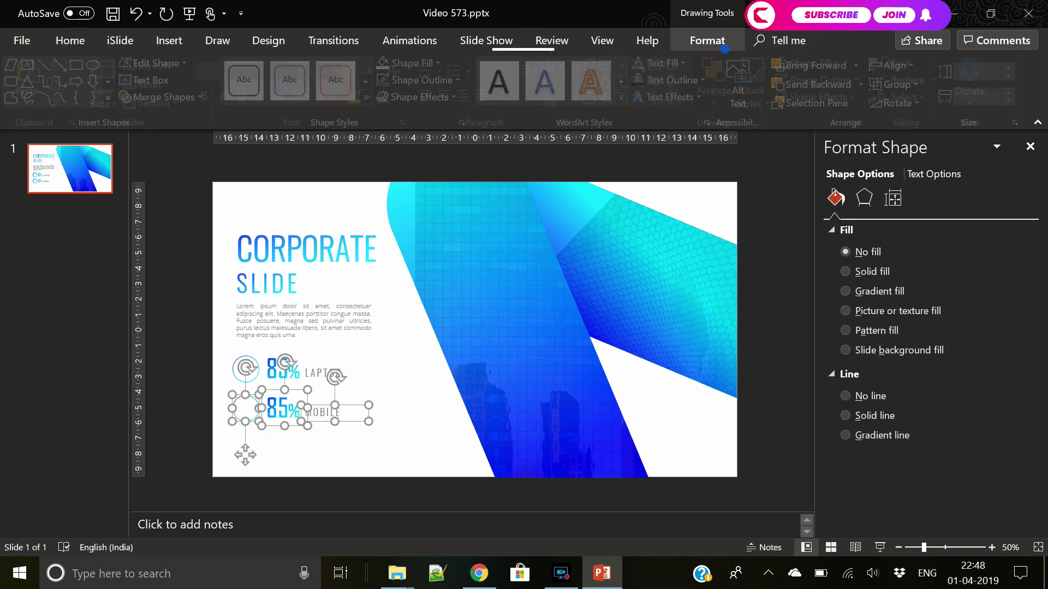
left_click(899, 65)
left_click(909, 168)
left_click(363, 467)
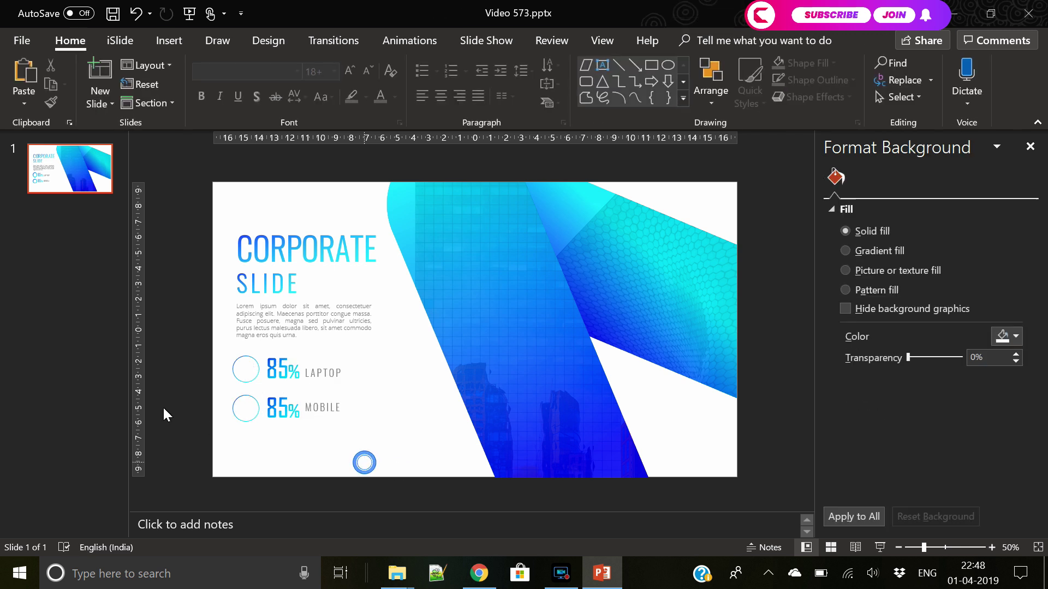
key("ctrl+z")
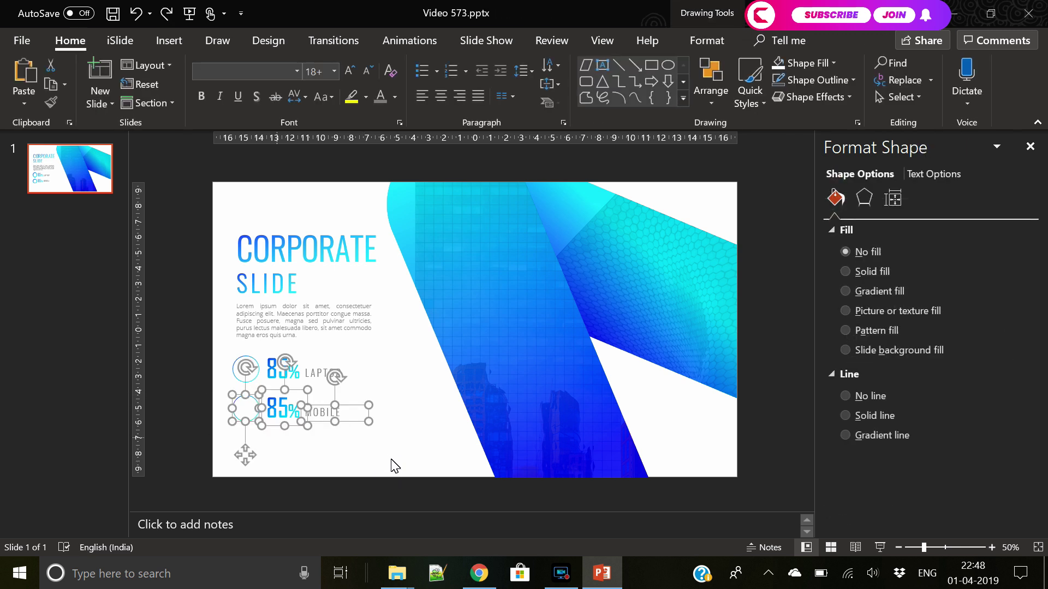
left_click(330, 455)
Step: Change the second-row value from 85% to 95%
left_click(281, 409)
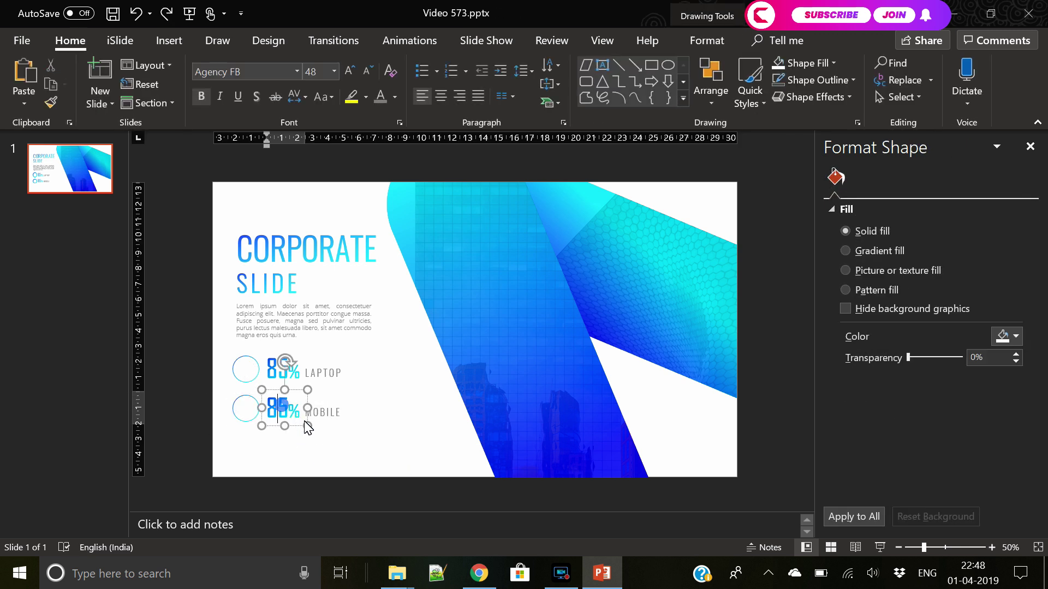
key("ctrl+y")
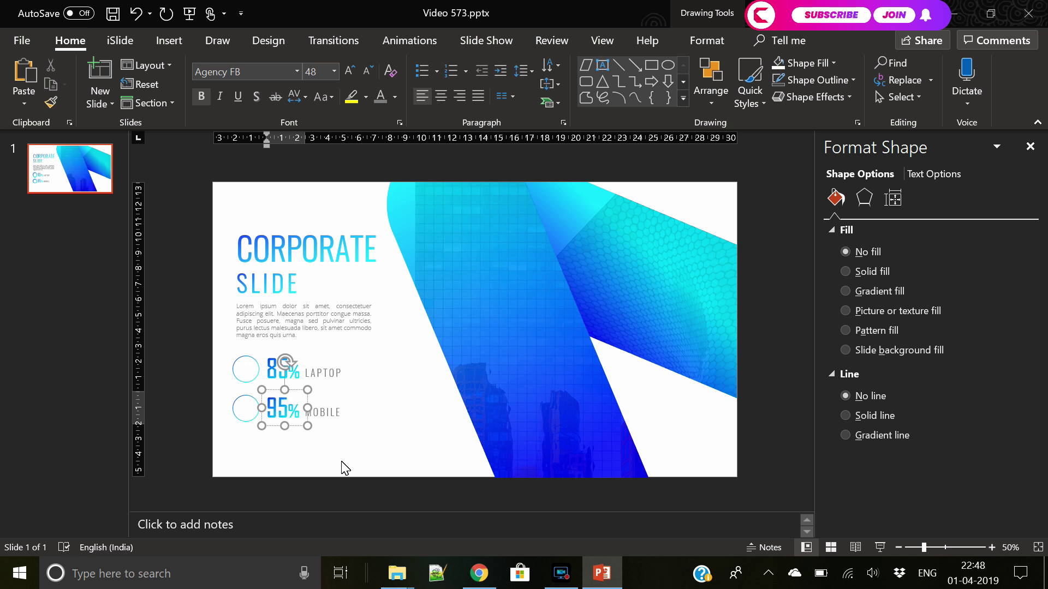
left_click(343, 463)
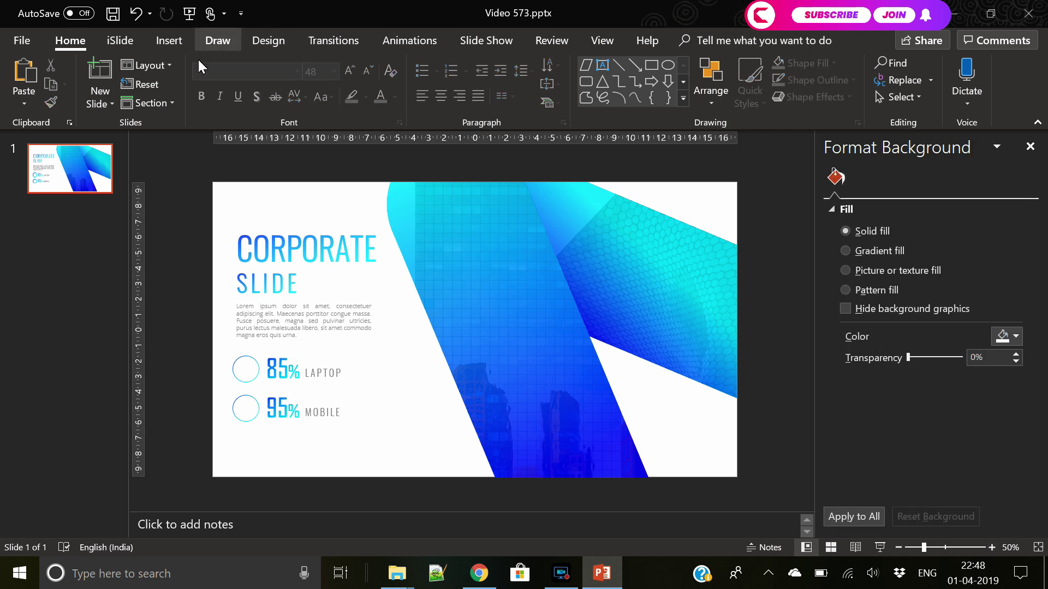
left_click(168, 41)
Step: Insert laptop and phone icons from the icon library
left_click(301, 86)
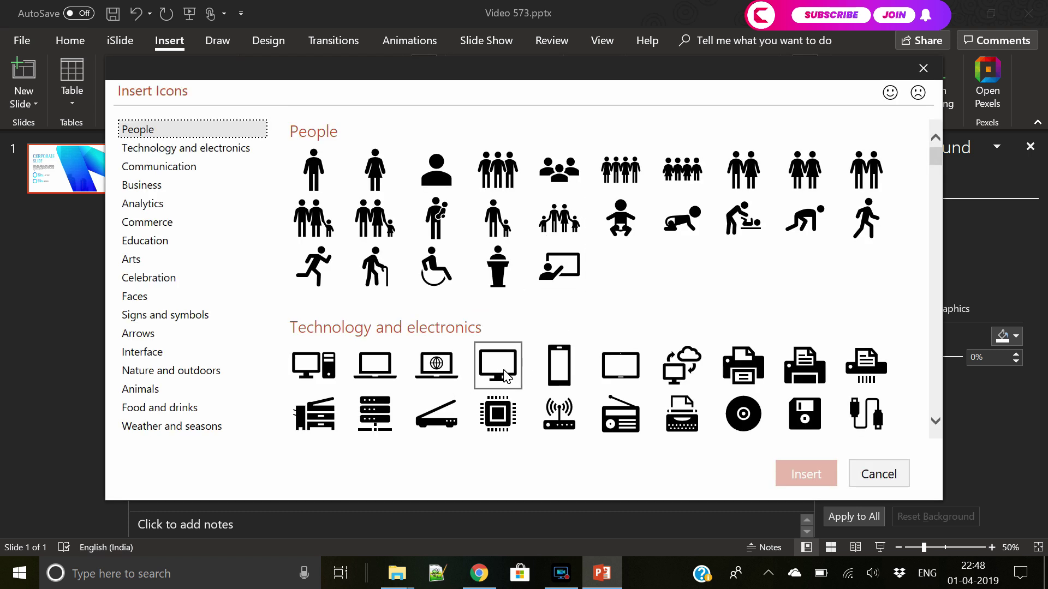
left_click(379, 366)
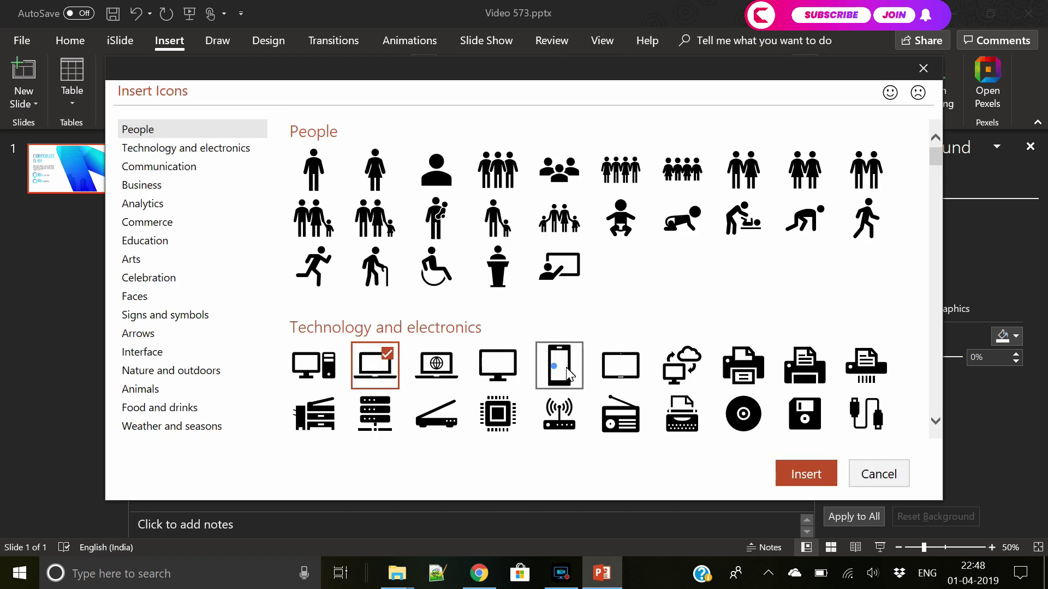
left_click(566, 373)
left_click(806, 475)
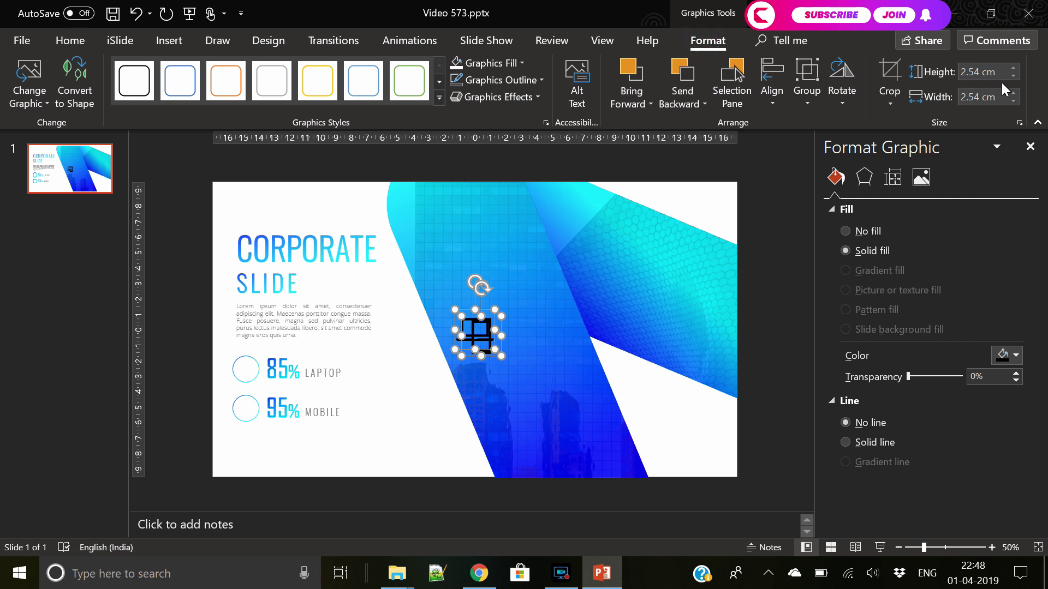
Step: Shrink both icons to 1 cm and move them down near the circles
left_click(1012, 76)
left_click(1012, 76)
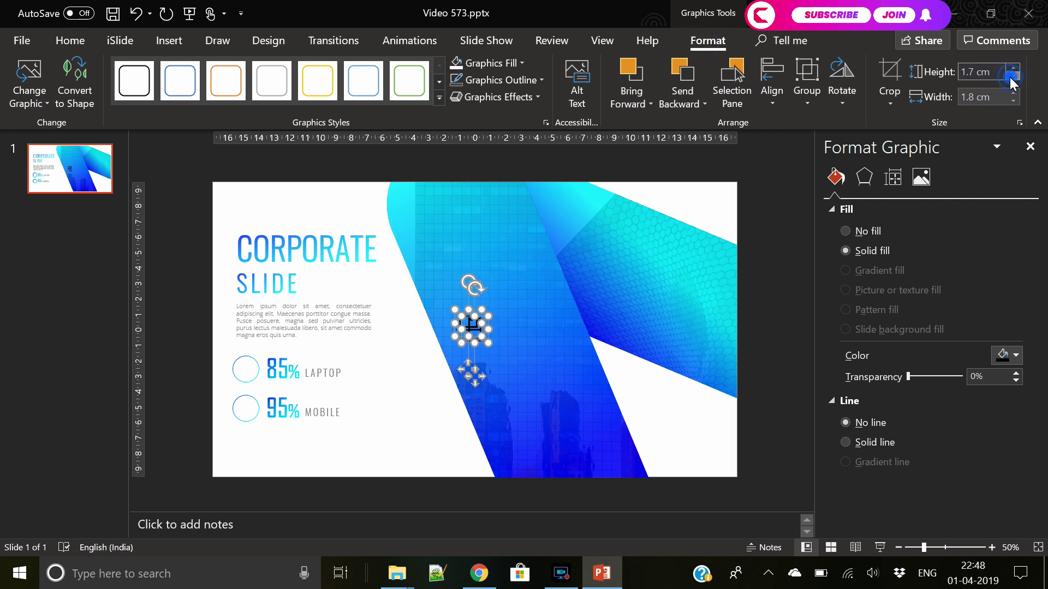
left_click(1012, 76)
left_click(1012, 76)
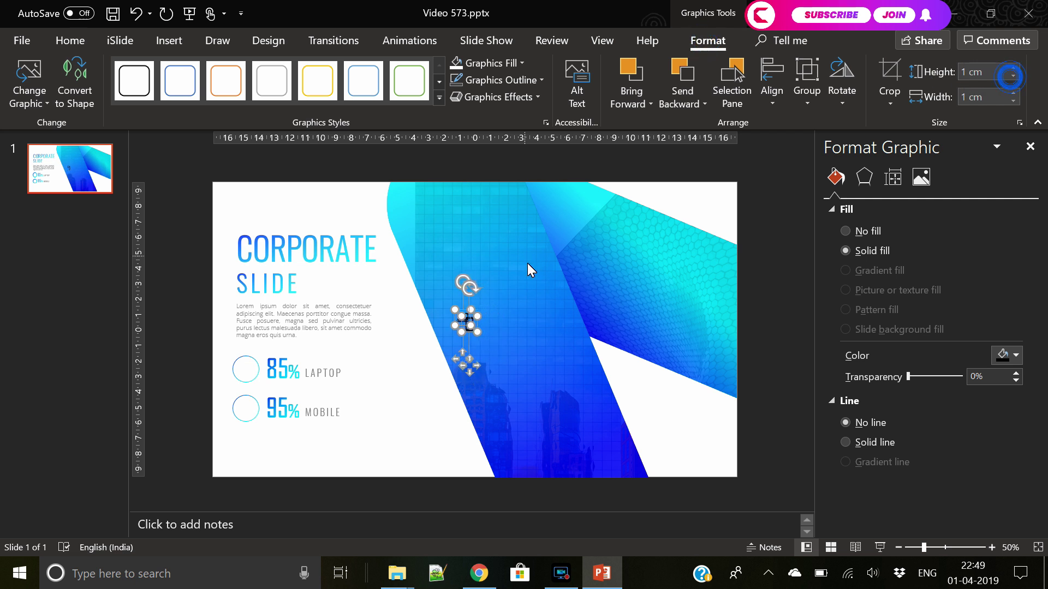
mouse_move(467, 361)
left_mouse_down()
mouse_move(385, 371)
mouse_move(387, 407)
mouse_move(209, 448)
mouse_move(241, 450)
left_mouse_up()
left_click(417, 436)
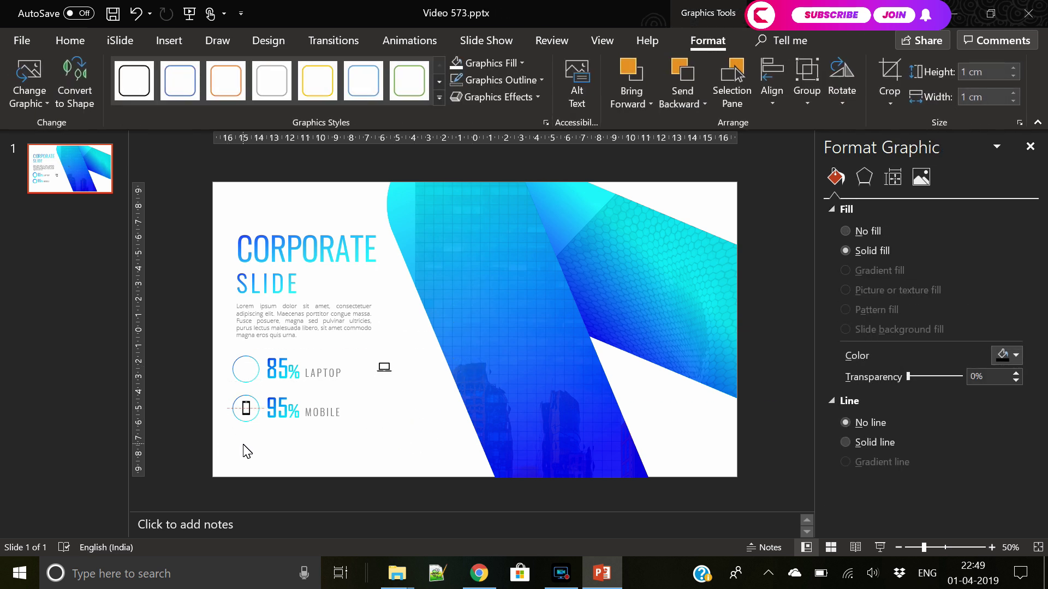
Step: Place the laptop icon inside the LAPTOP circle and recolour both icons
left_click(384, 367)
left_click_drag(384, 367, 246, 369)
left_click(255, 451)
left_click_drag(235, 456, 260, 362)
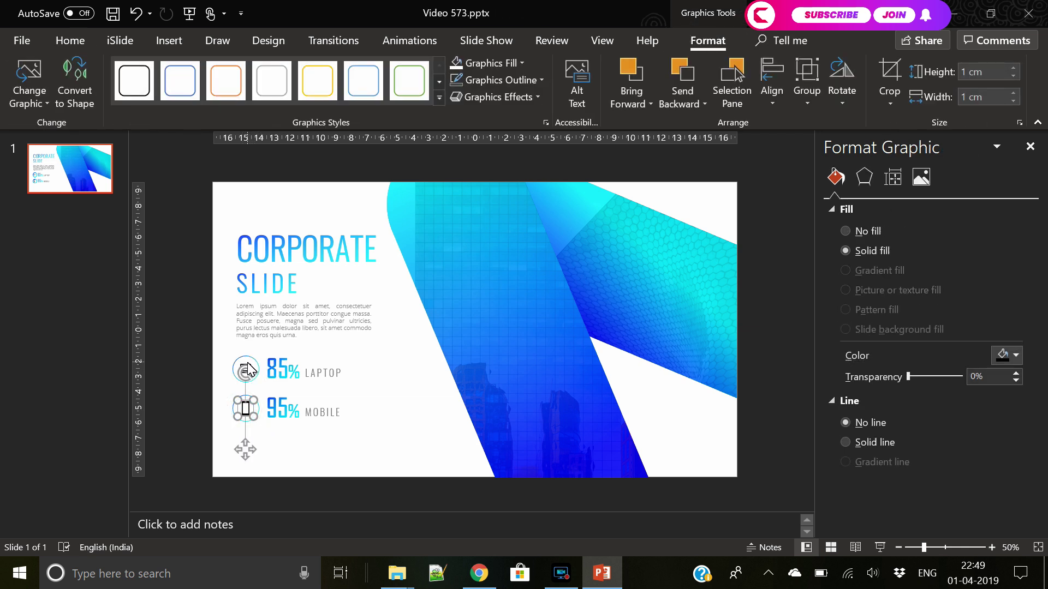
left_click(1002, 354)
left_click(918, 446)
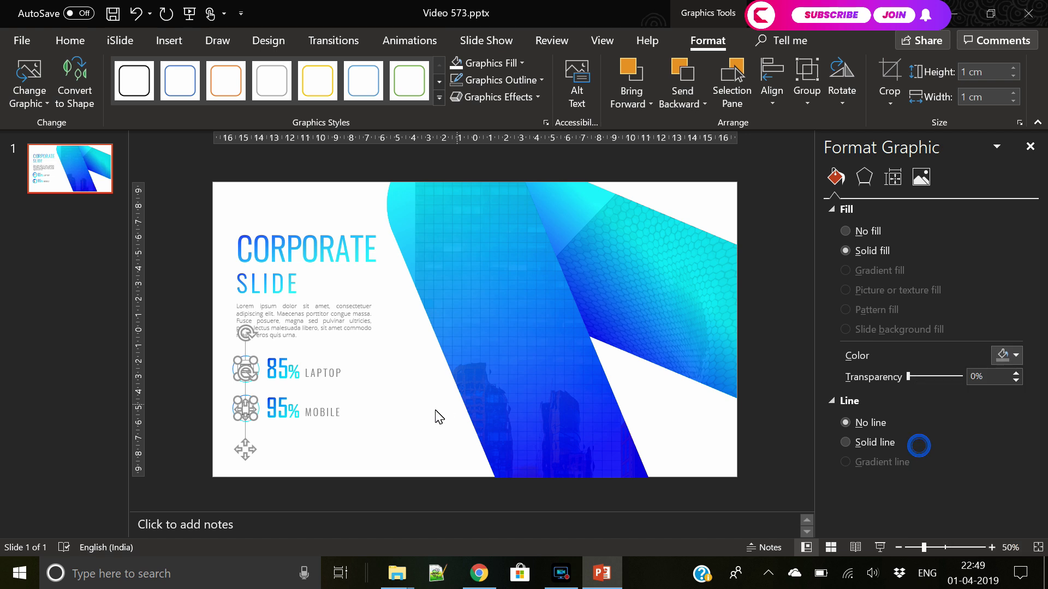